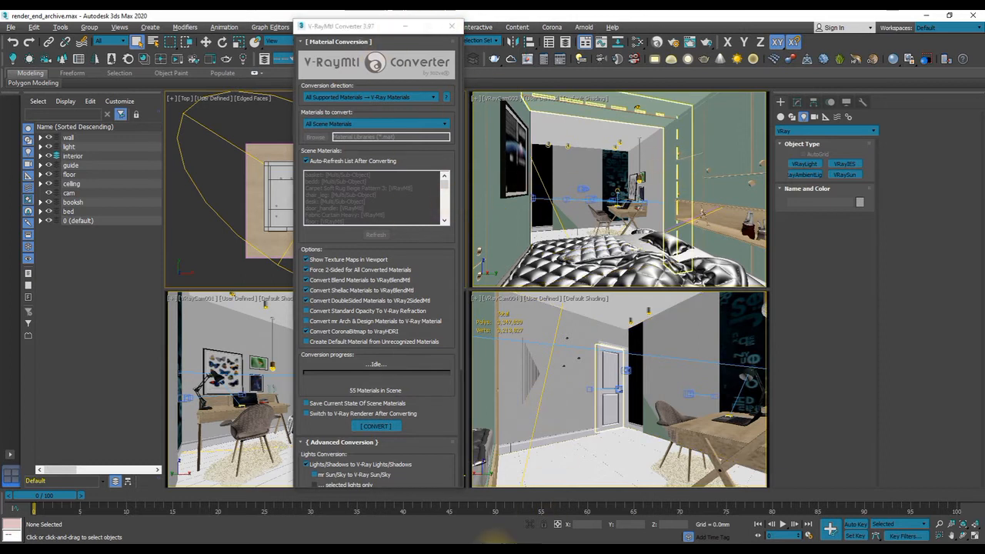
Switch to Chrome, open the MAXTools V-RayMtl Converter 3 page from the search results and dismiss the translation offer
key("alt+Tab")
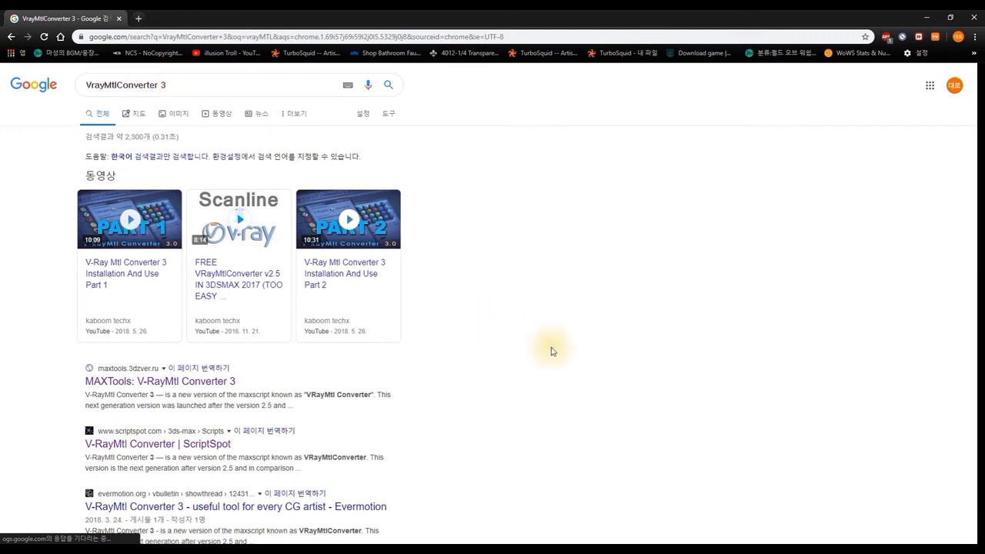
scroll(549, 346, "down", 1)
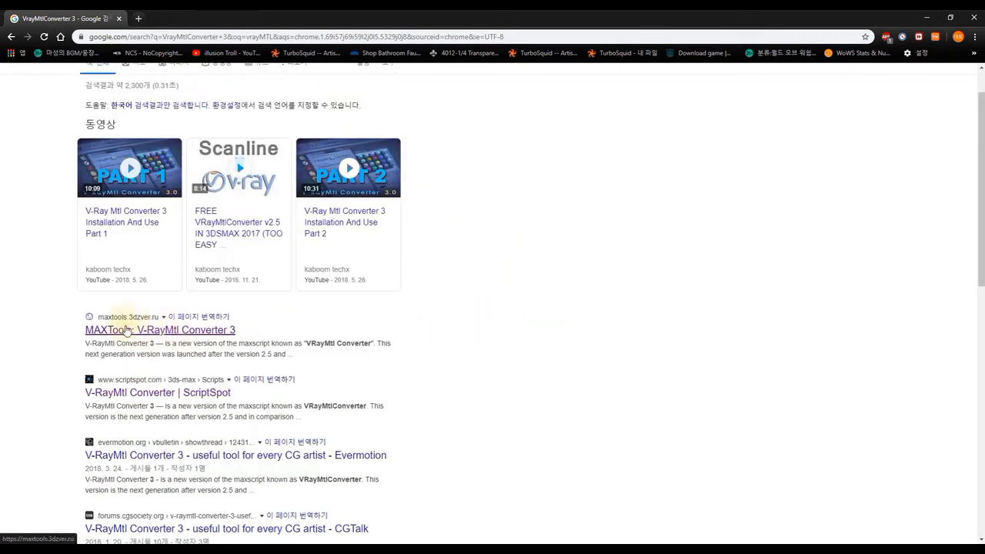
left_click(171, 331)
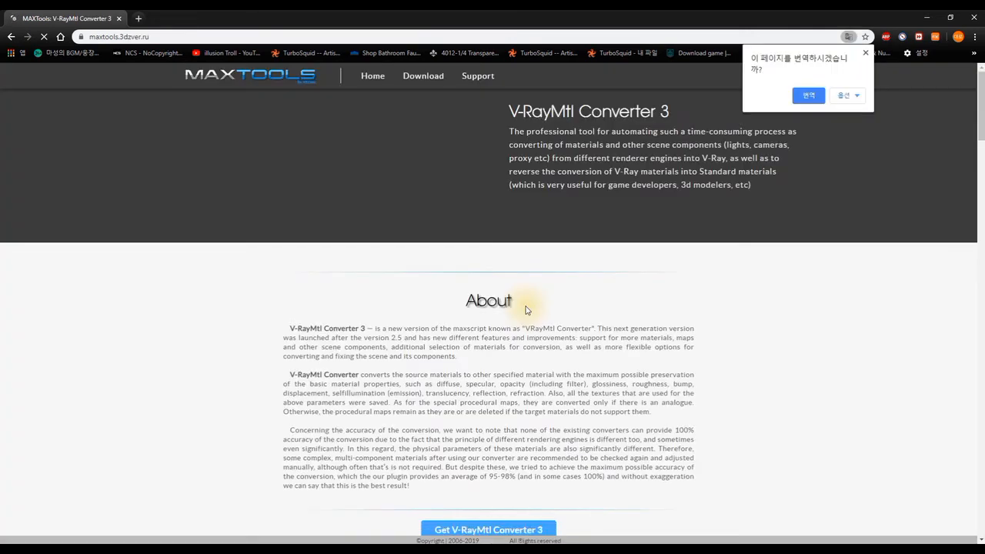
left_click(865, 54)
Read through the converter's features, software compatibility, installation, update and purchase sections
scroll(708, 370, "down", 5)
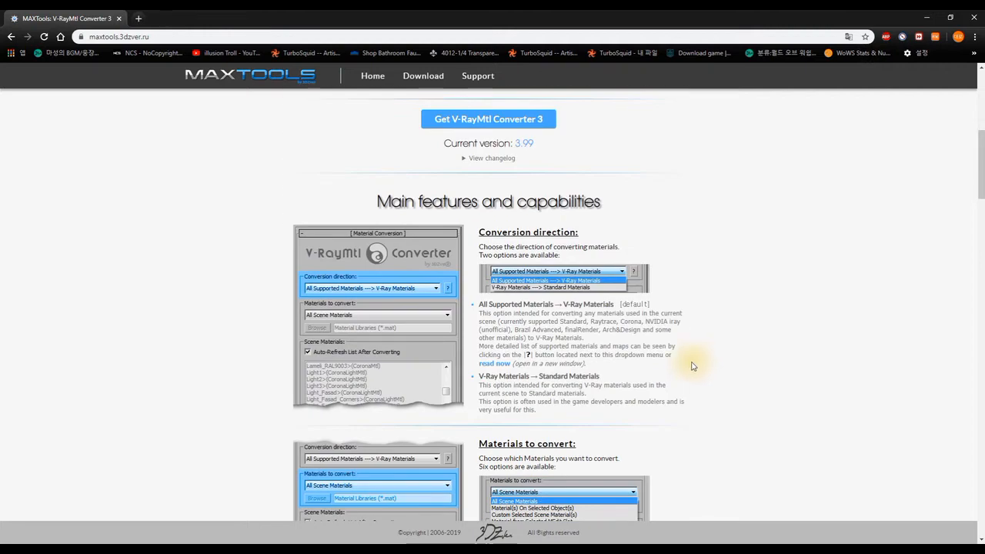
scroll(685, 285, "down", 10)
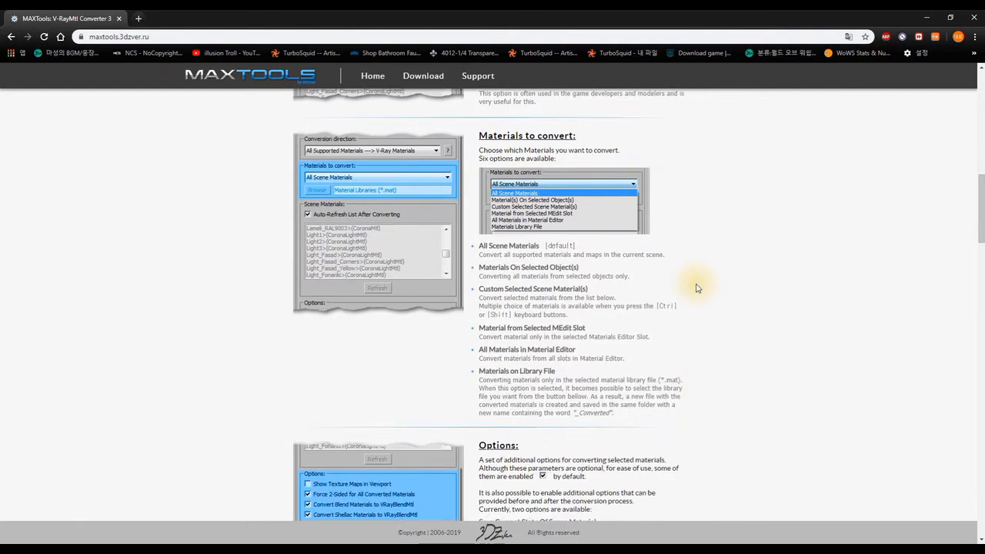
scroll(696, 287, "down", 4)
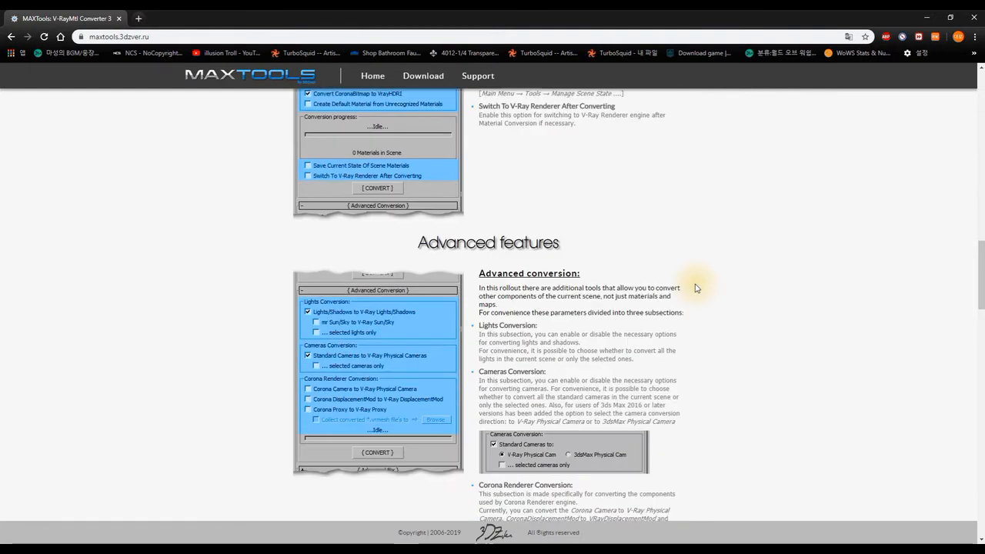
scroll(696, 288, "down", 4)
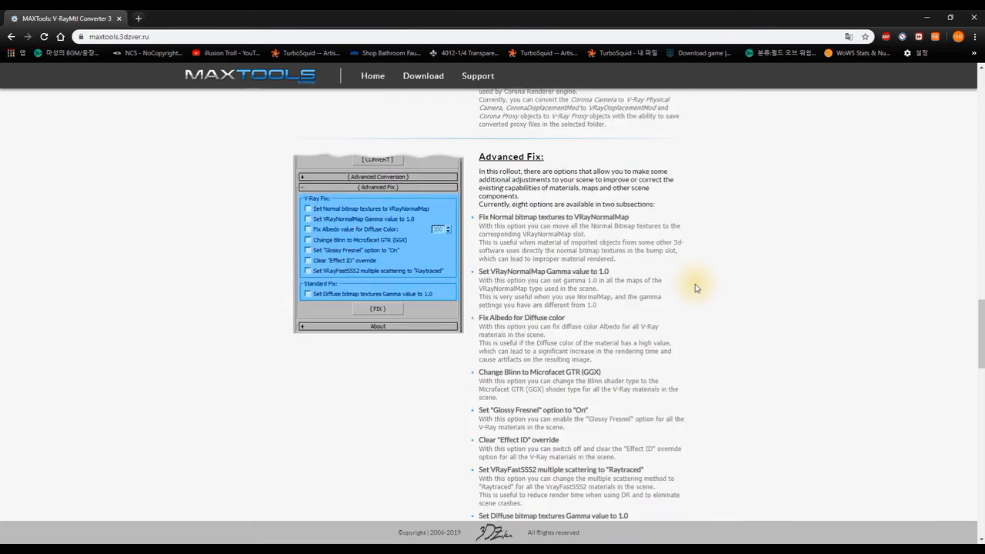
scroll(677, 346, "down", 15)
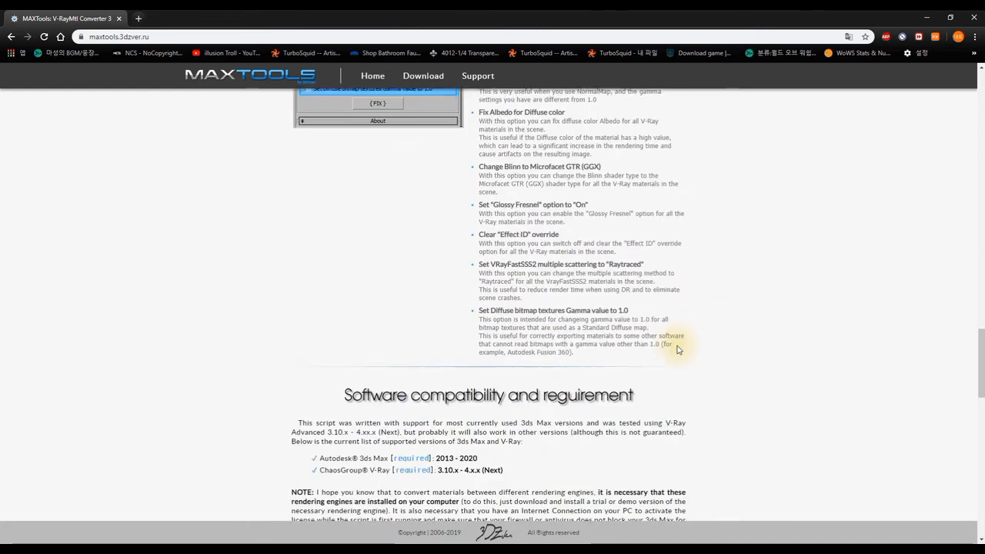
scroll(653, 335, "up", 2)
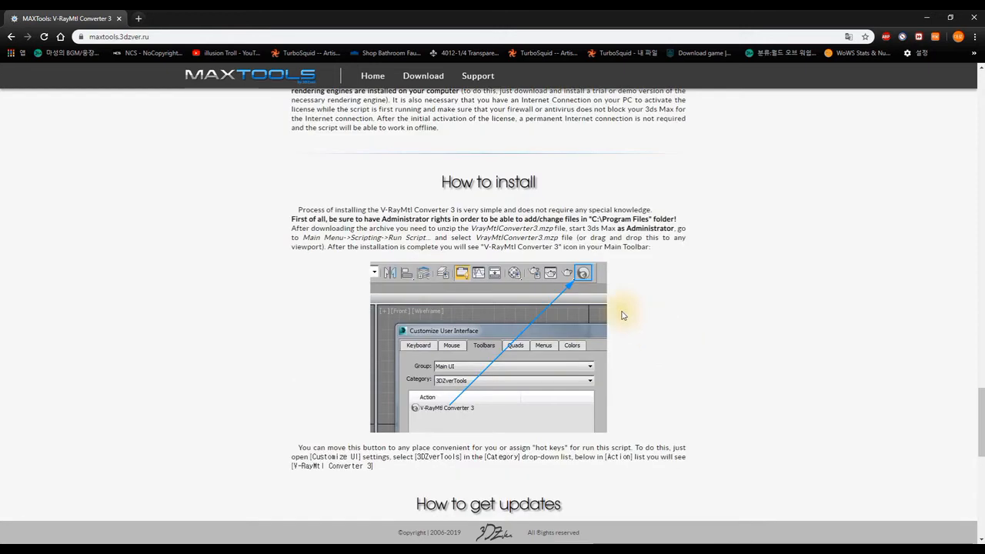
scroll(585, 351, "down", 5)
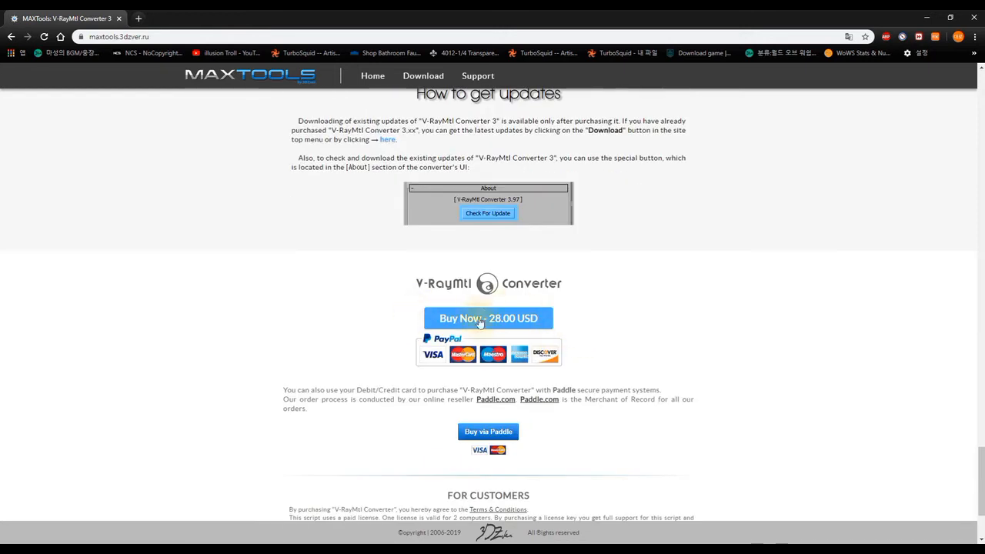
Return to 3ds Max and close the V-RayMtl Converter window
left_click(926, 17)
left_click_drag(366, 29, 204, 32)
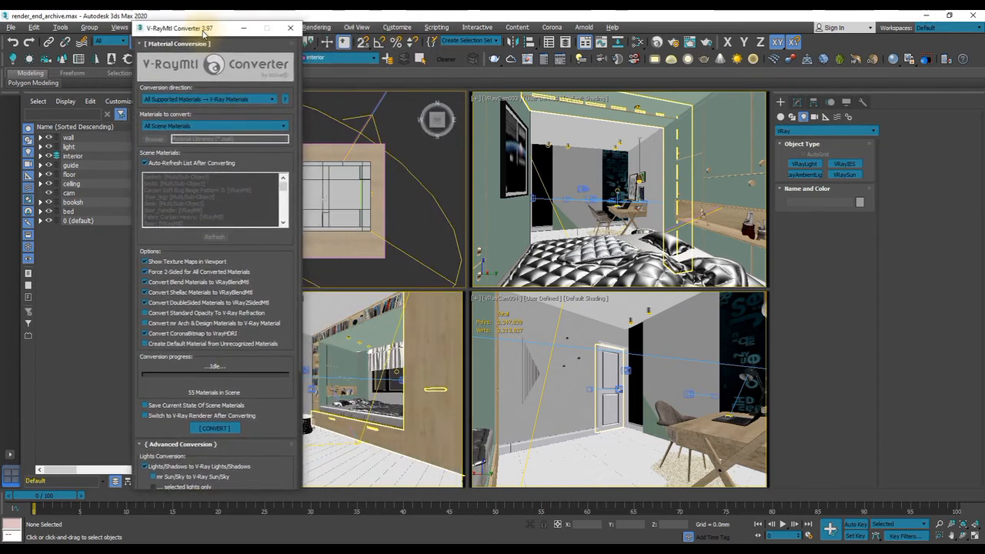
left_click(290, 28)
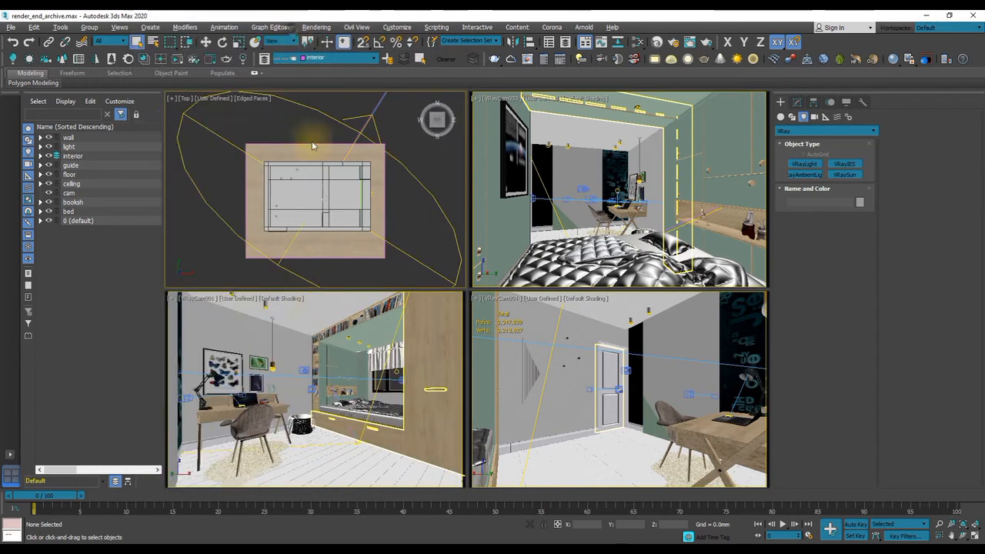
Activate the VRayCam001 viewport and check the common render settings in Render Setup
left_click(212, 314)
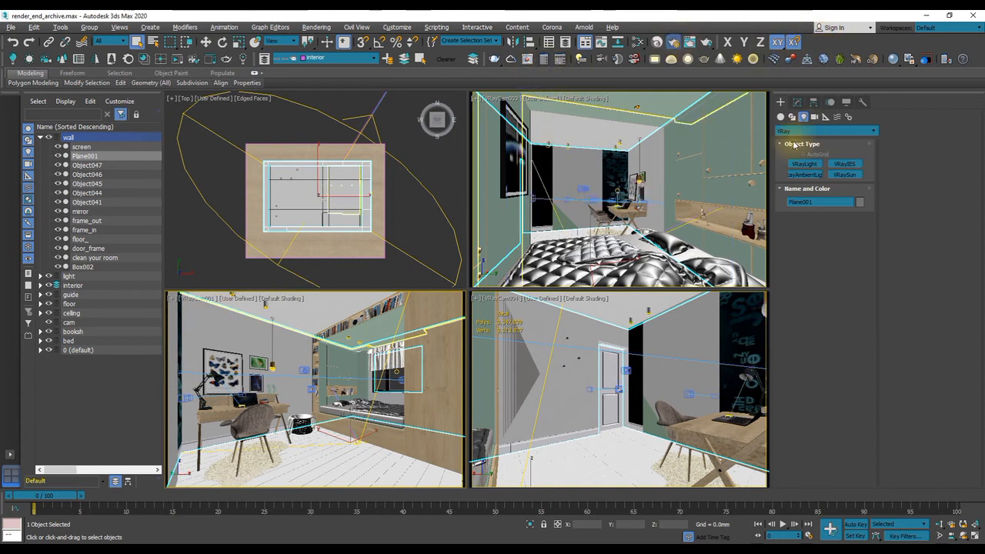
key("F10")
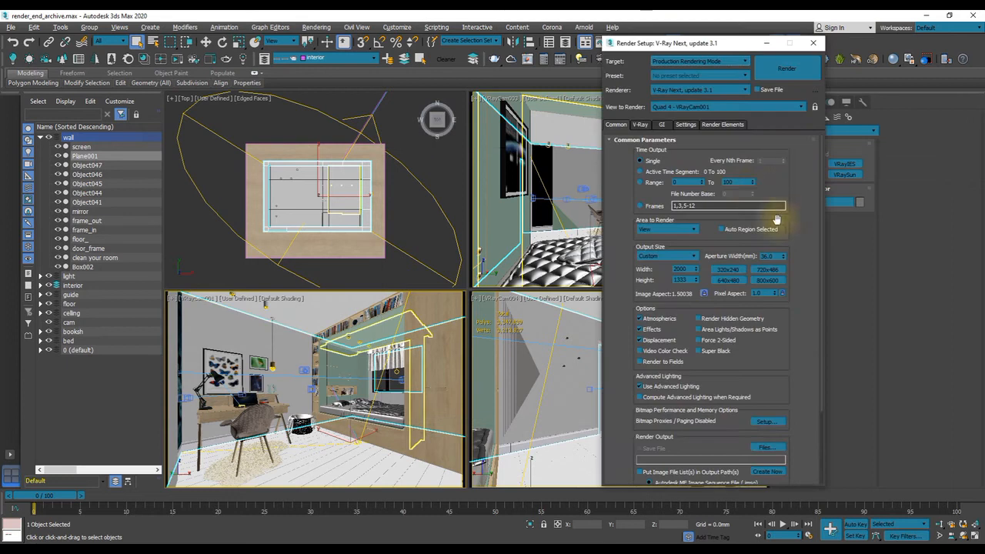
left_click(812, 42)
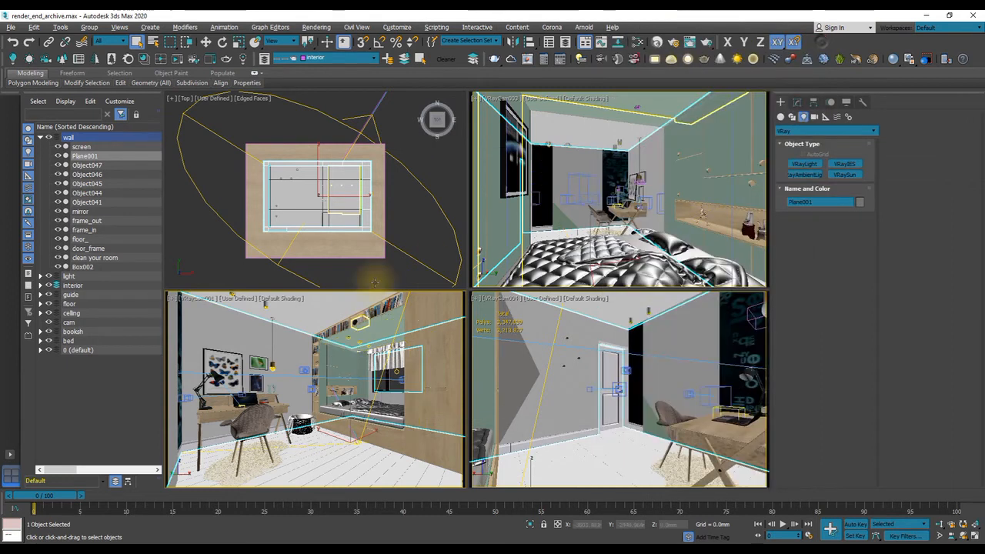
Show the V-Ray frame buffer beside the scene and start rendering the VRayCam001 view
left_click(510, 59)
left_click_drag(358, 96, 324, 97)
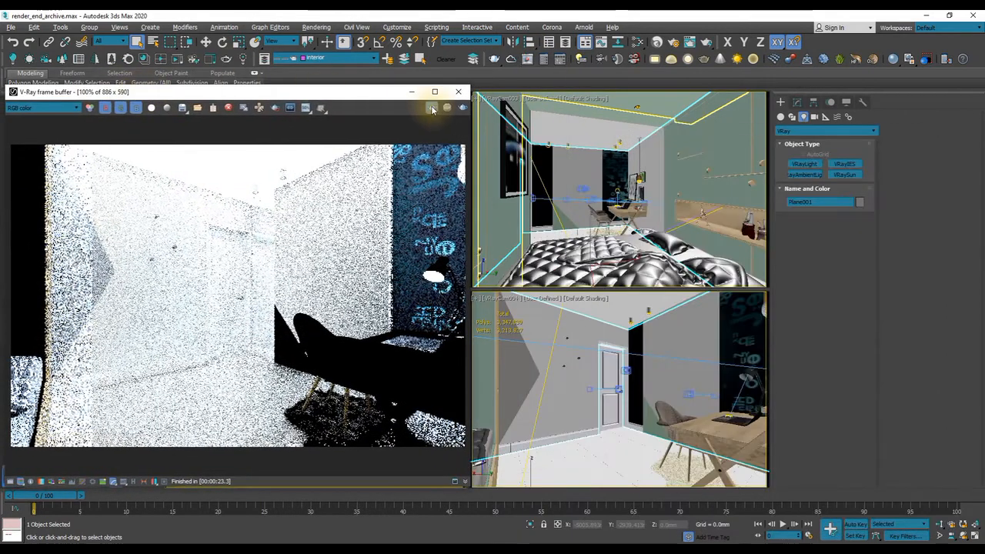
key("shift+q")
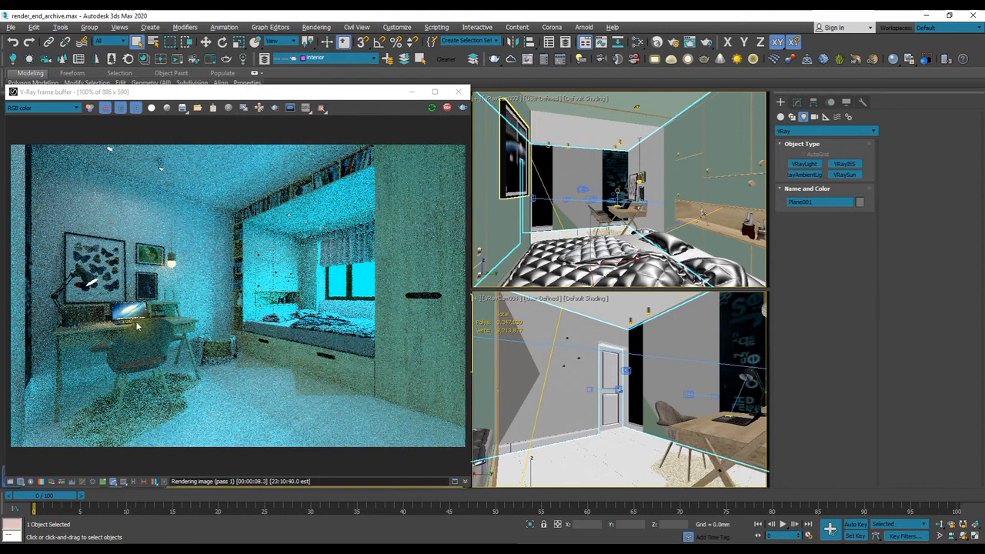
Inspect the render around the desk and chair at 100% and 200% zoom, and stop the rendering
scroll(131, 329, "up", 1)
scroll(123, 332, "down", 1)
scroll(113, 336, "up", 1)
scroll(113, 337, "down", 1)
scroll(113, 336, "up", 1)
scroll(113, 337, "down", 1)
scroll(113, 337, "up", 1)
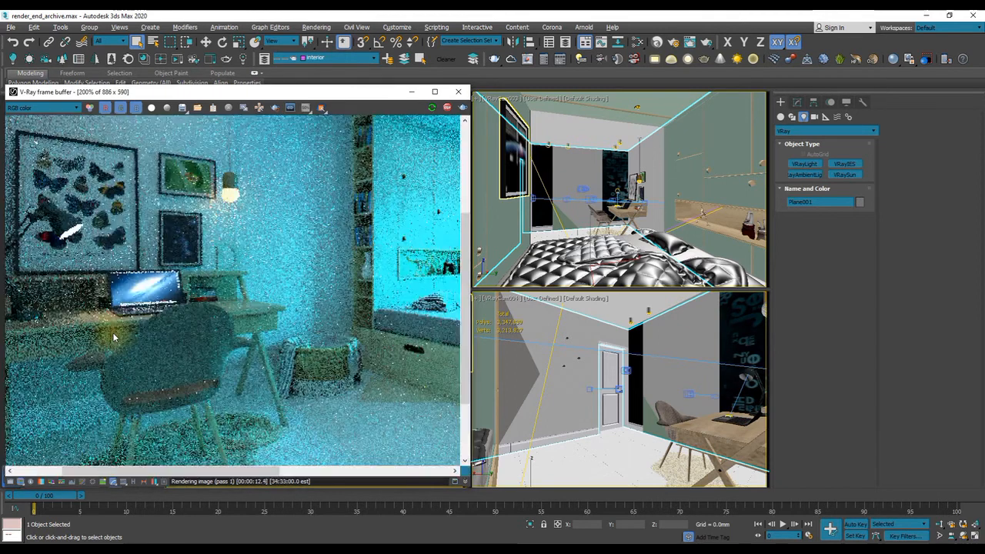
scroll(115, 336, "down", 2)
scroll(145, 333, "up", 1)
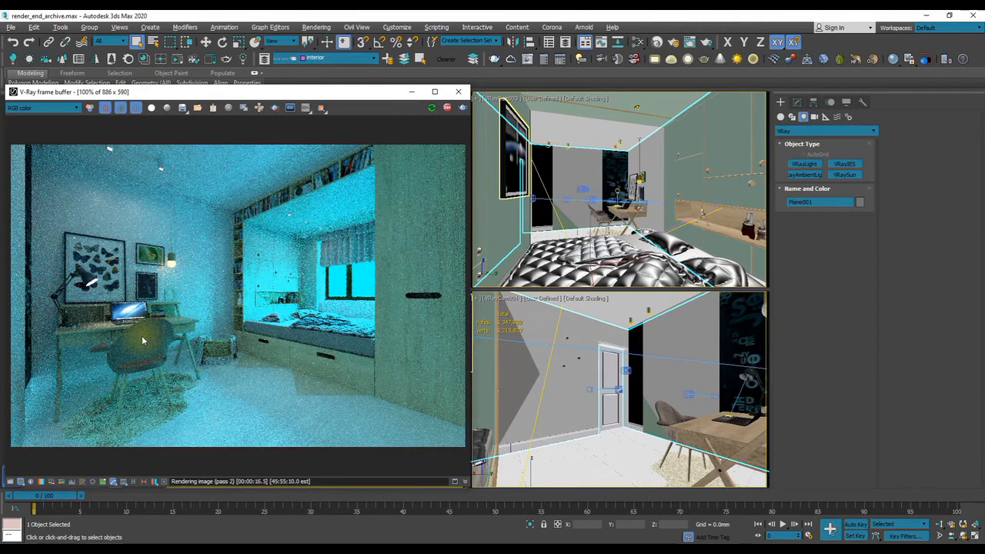
scroll(139, 343, "down", 1)
scroll(154, 330, "up", 1)
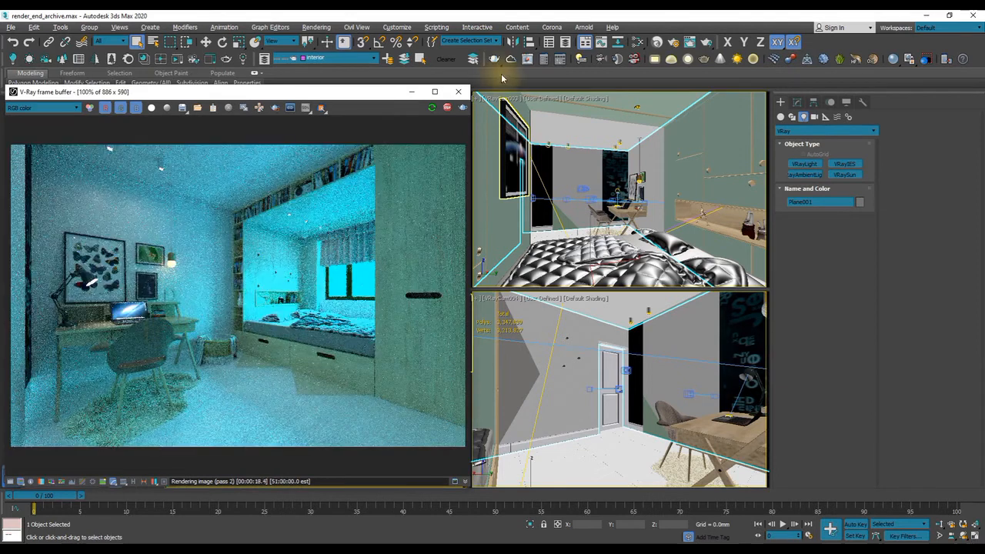
left_click(447, 107)
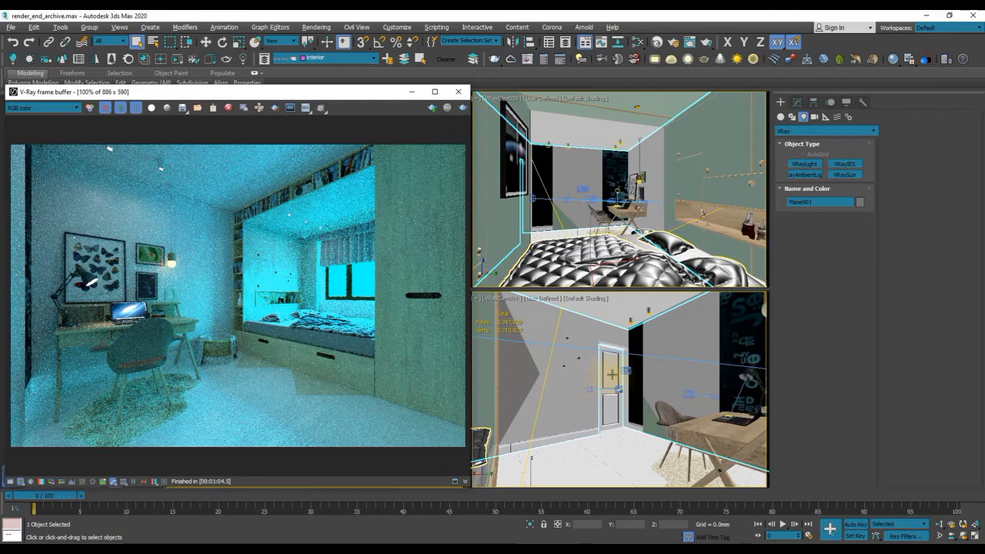
Open the Slate Material Editor and create a new empty view after the cloth view
left_click(619, 284)
key("m")
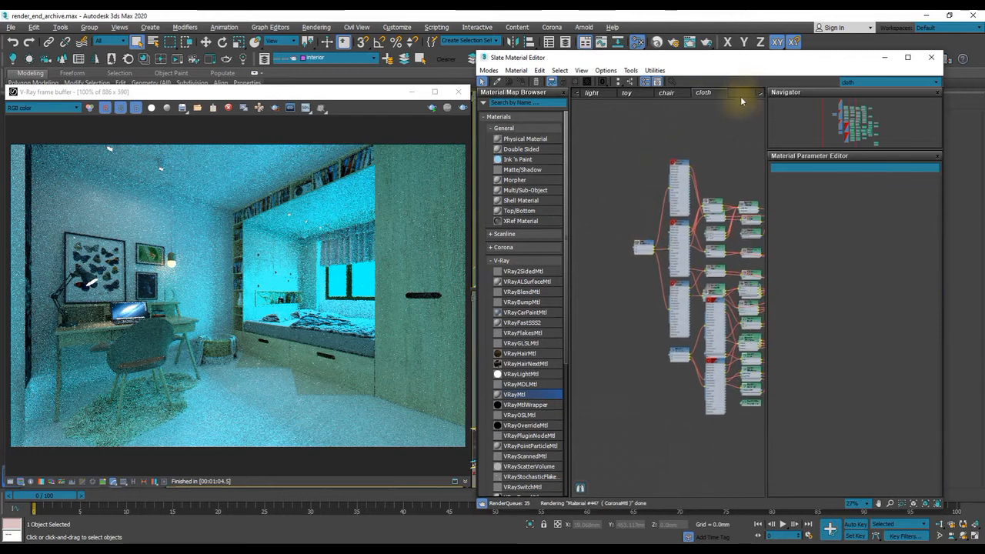
right_click(741, 100)
left_click(761, 98)
left_click(808, 110)
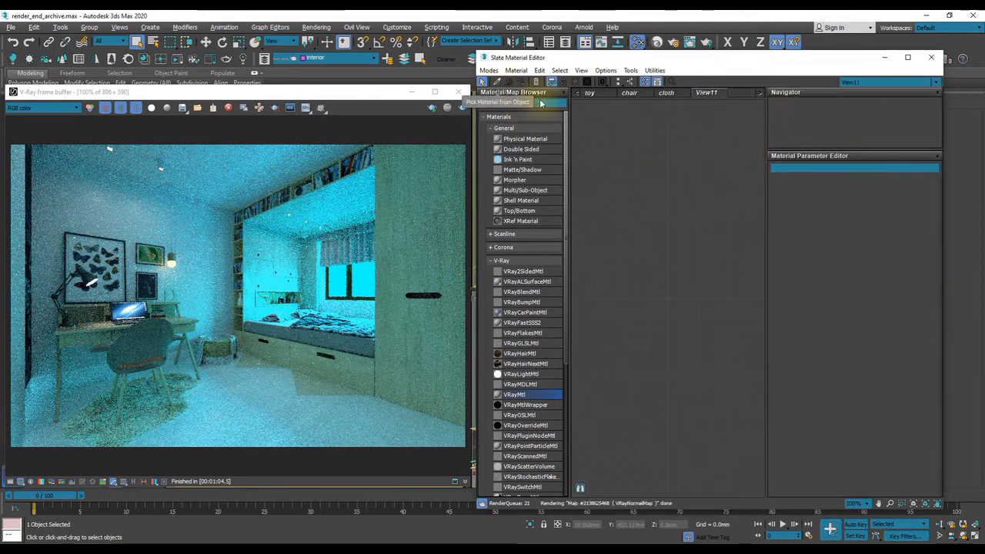
Move the material editor and frame buffer aside and select the window object frame_out in the VRayCam001 viewport
left_click_drag(626, 58, 877, 70)
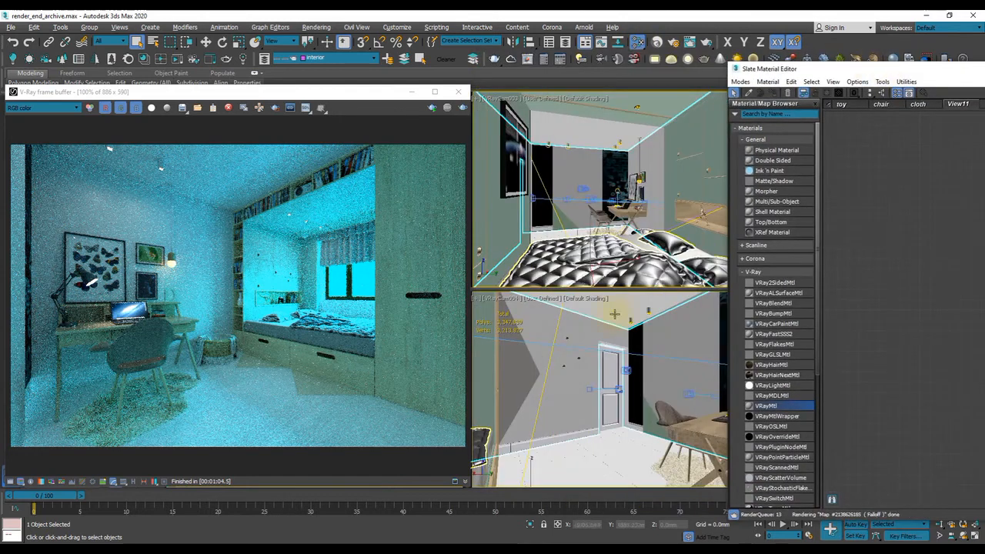
left_click_drag(332, 92, 778, 103)
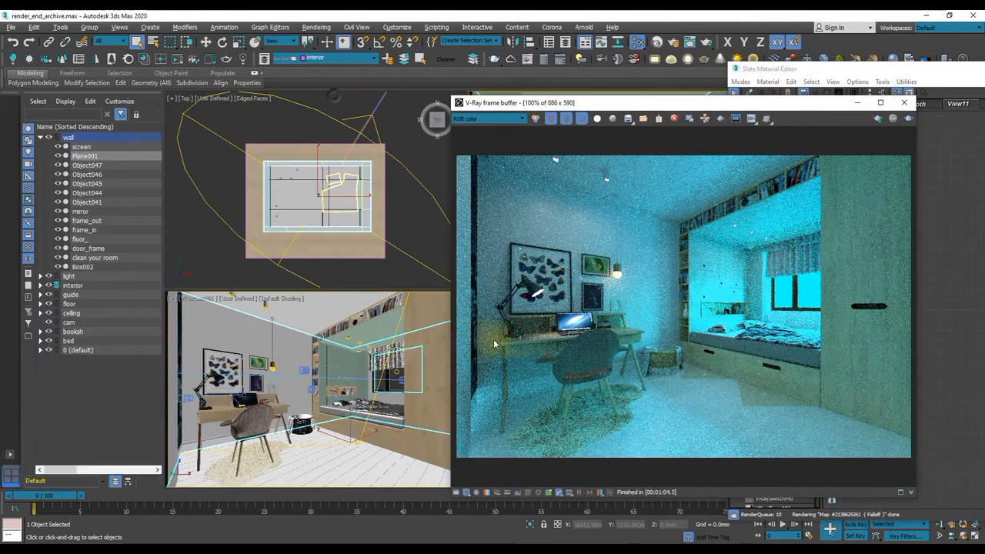
left_click(396, 377)
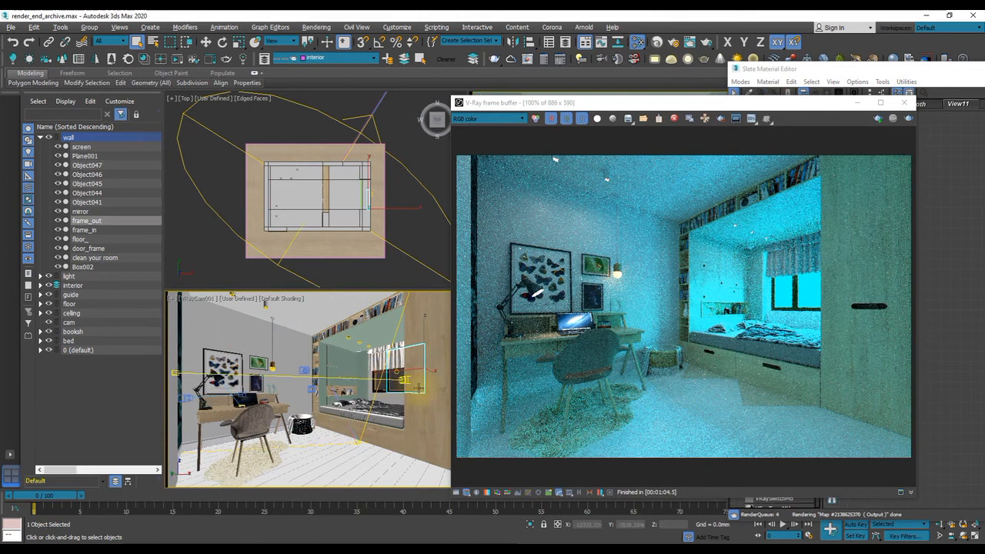
Place the frame buffer and material editor side by side and load the selected window's material into the new view
left_click_drag(677, 107, 234, 100)
left_click_drag(813, 73, 549, 71)
right_click(619, 192)
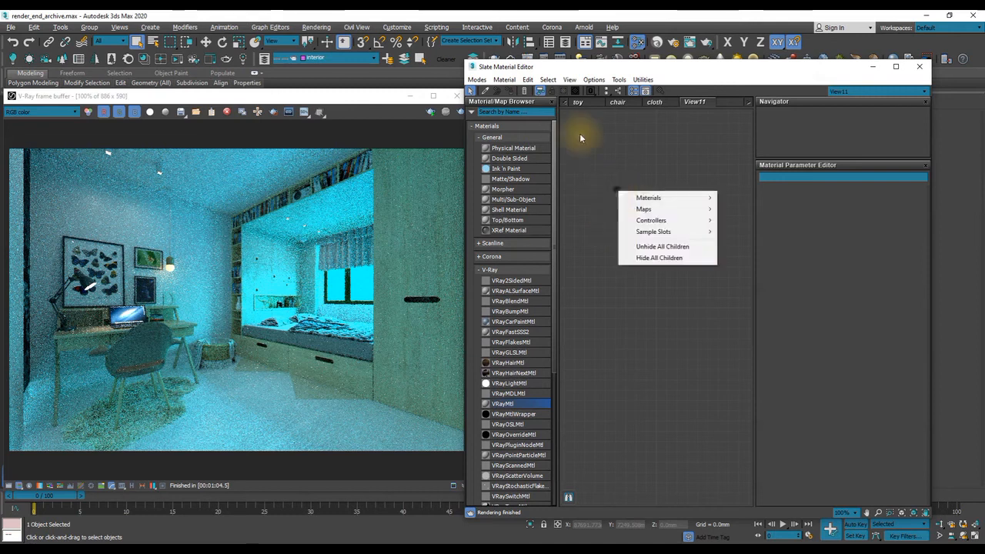
left_click(504, 80)
left_click(555, 104)
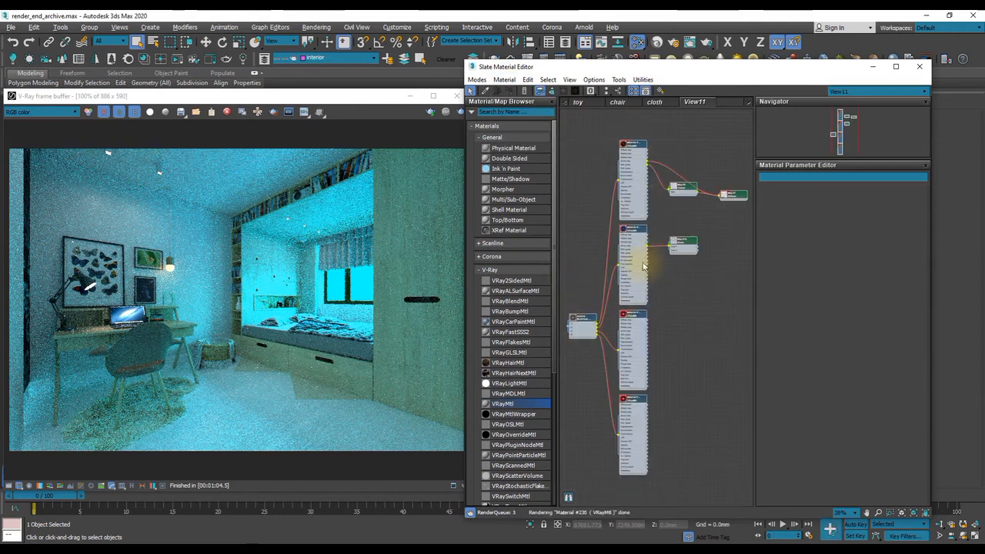
Start interactive rendering and set the refraction fog color of the window's Material #230 to white
left_click(424, 114)
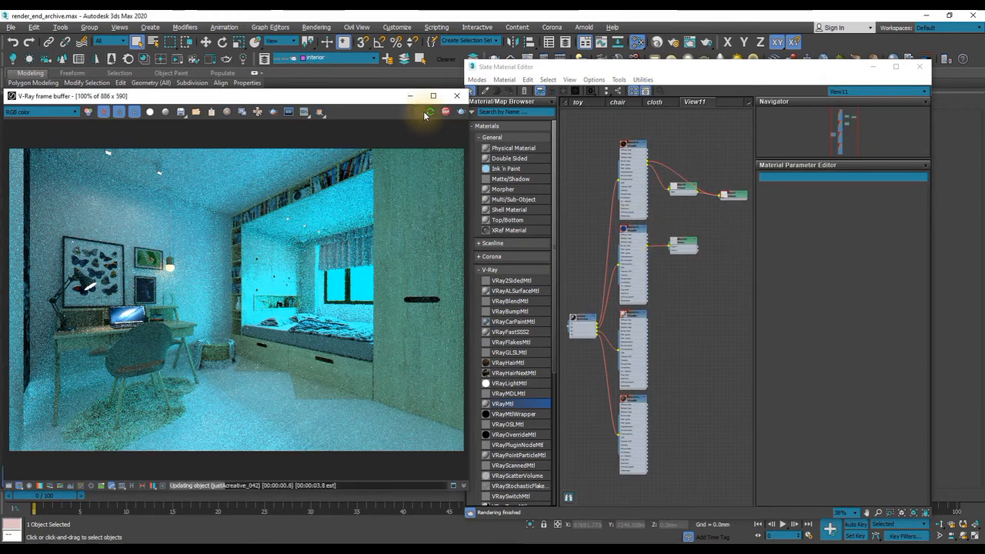
double_click(626, 239)
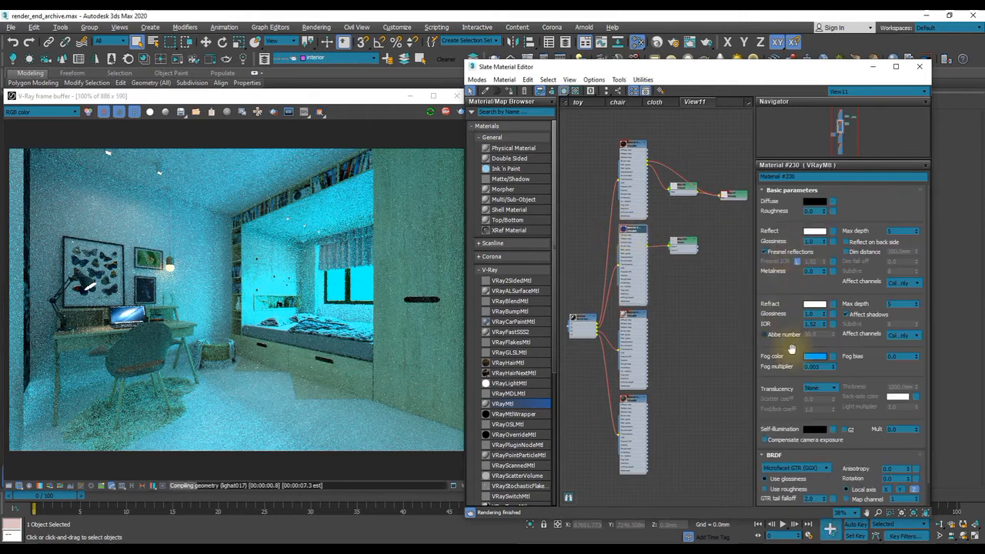
left_click(816, 356)
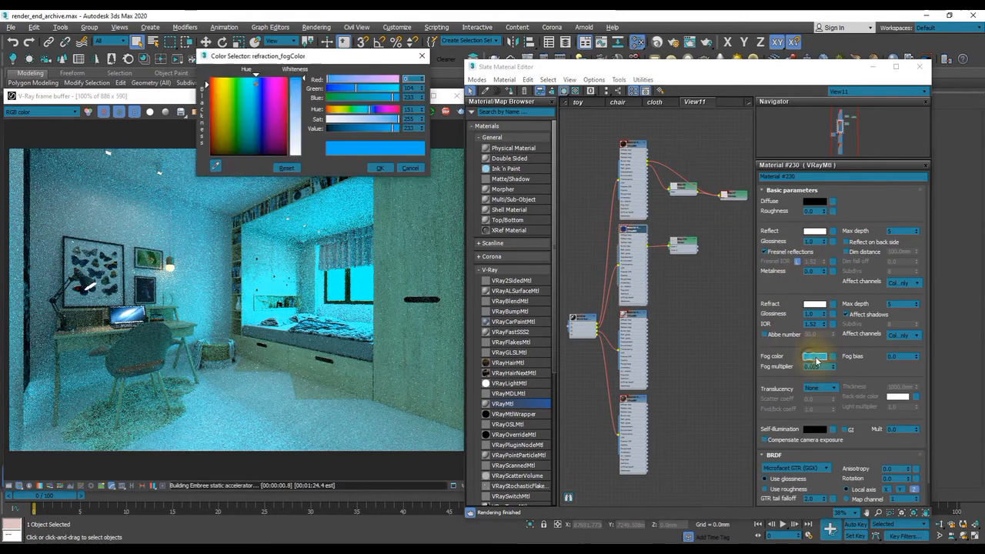
left_click_drag(293, 73, 302, 156)
left_click(377, 169)
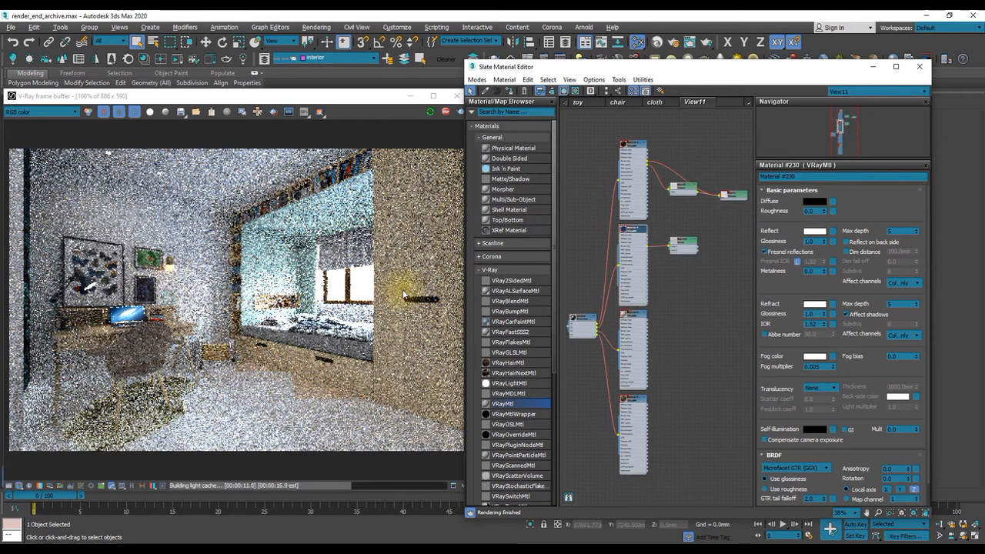
Minimize the material editor and turn on auto exposure and auto white balance in the V-Ray camera render settings
left_click(873, 67)
left_click(677, 44)
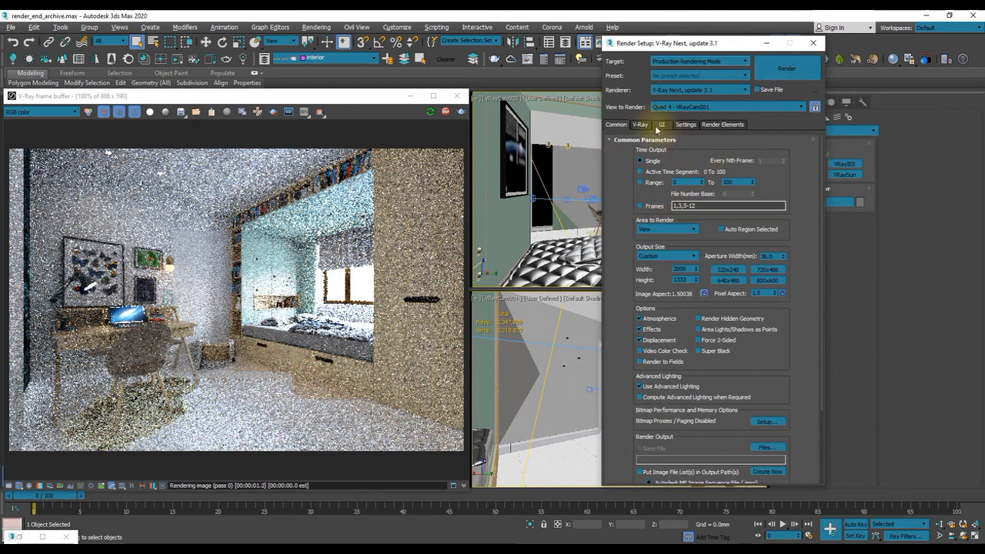
left_click(661, 126)
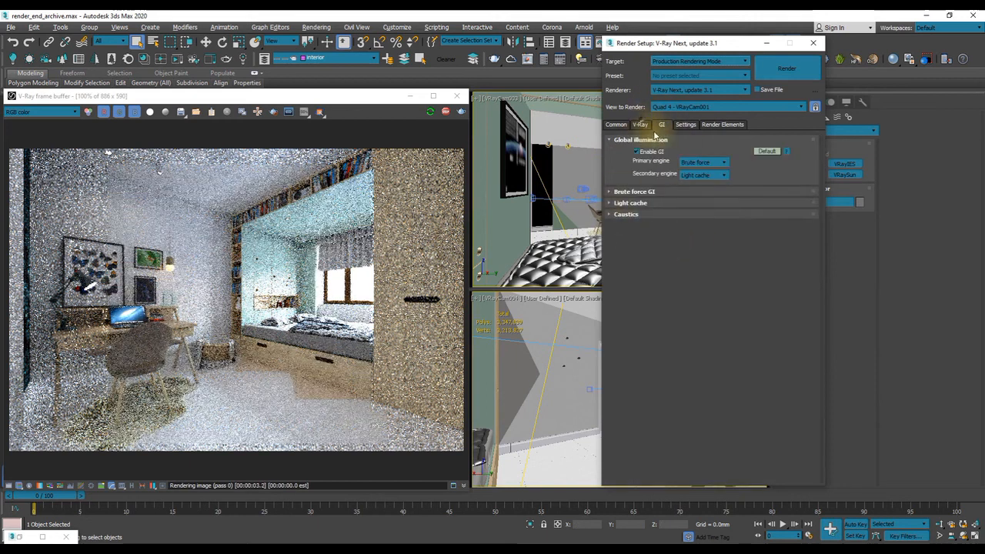
left_click(640, 125)
left_click(620, 346)
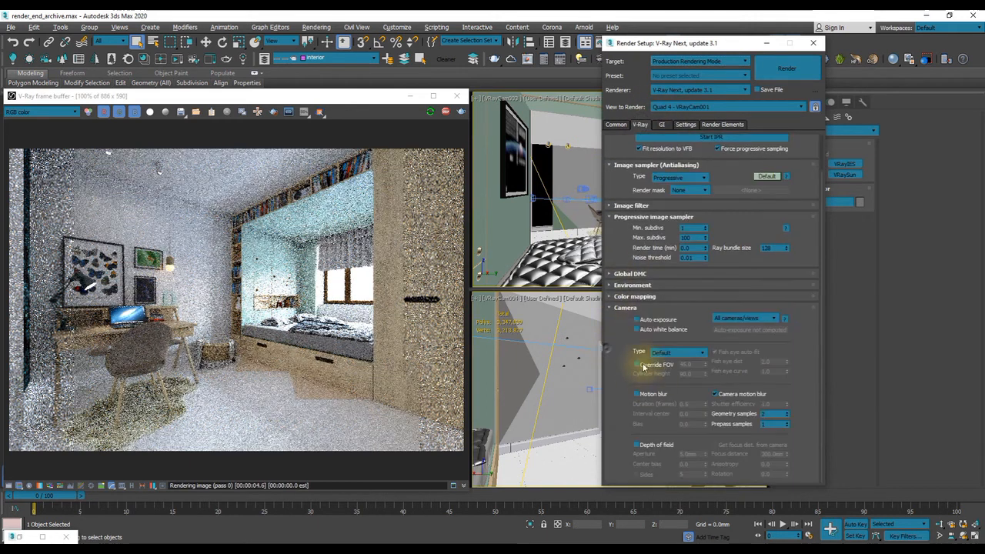
left_click(637, 319)
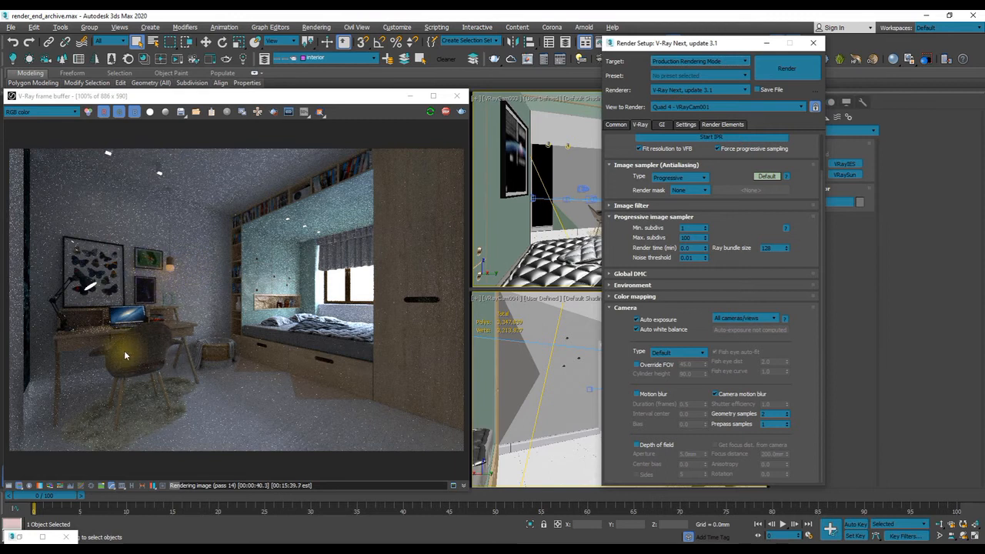
Inspect the desk and chair area of the interactive render up close, and stop the render and close its windows
scroll(119, 359, "up", 3)
scroll(206, 323, "down", 1)
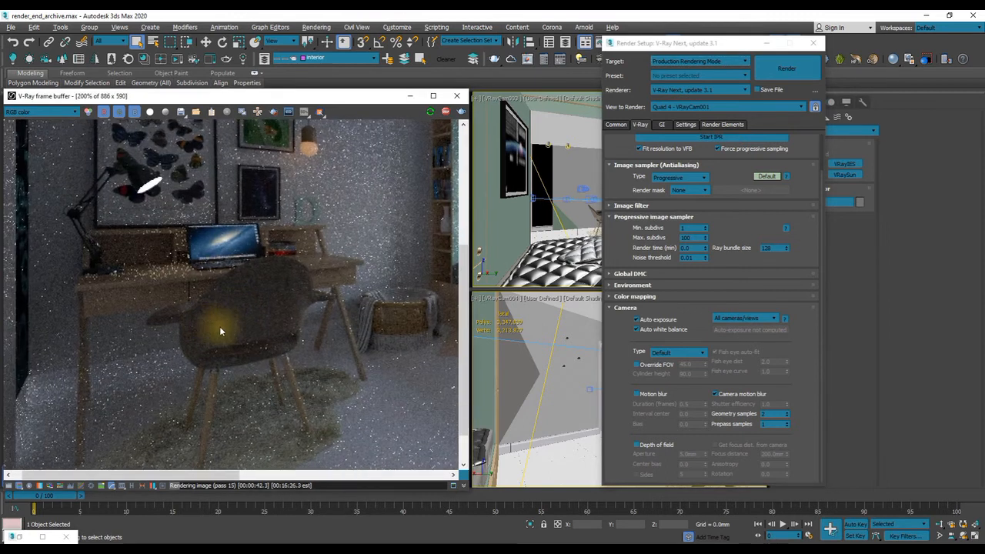
scroll(241, 283, "down", 2)
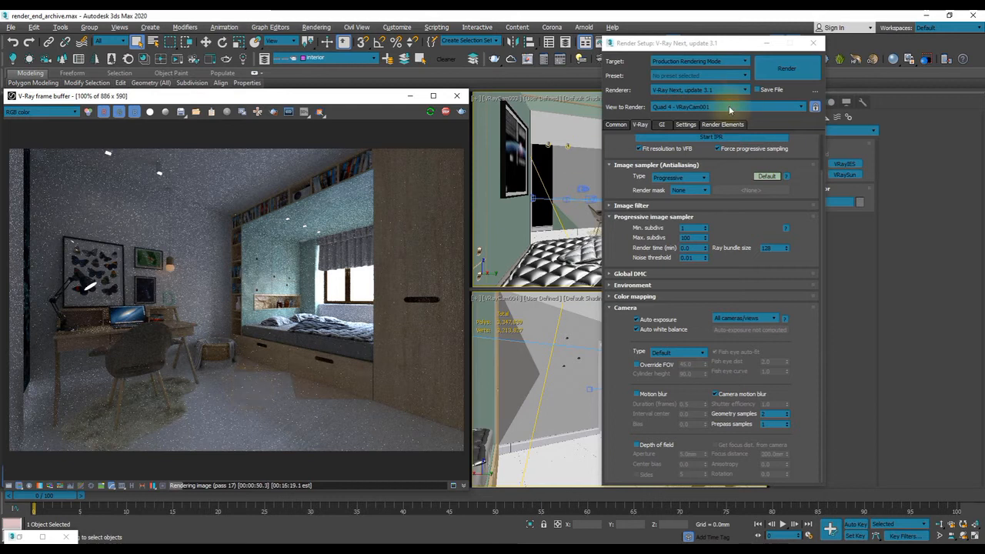
left_click(446, 112)
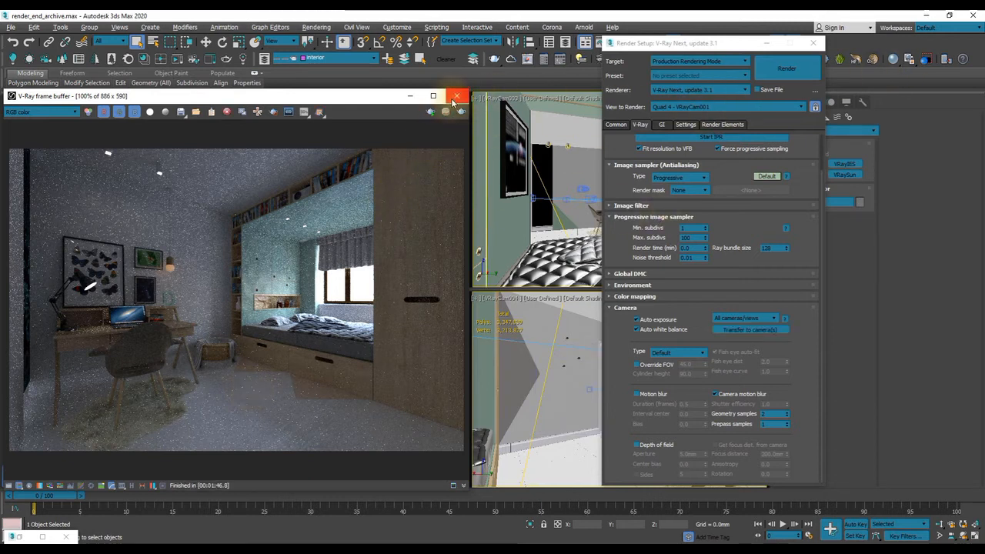
left_click(457, 95)
left_click(812, 43)
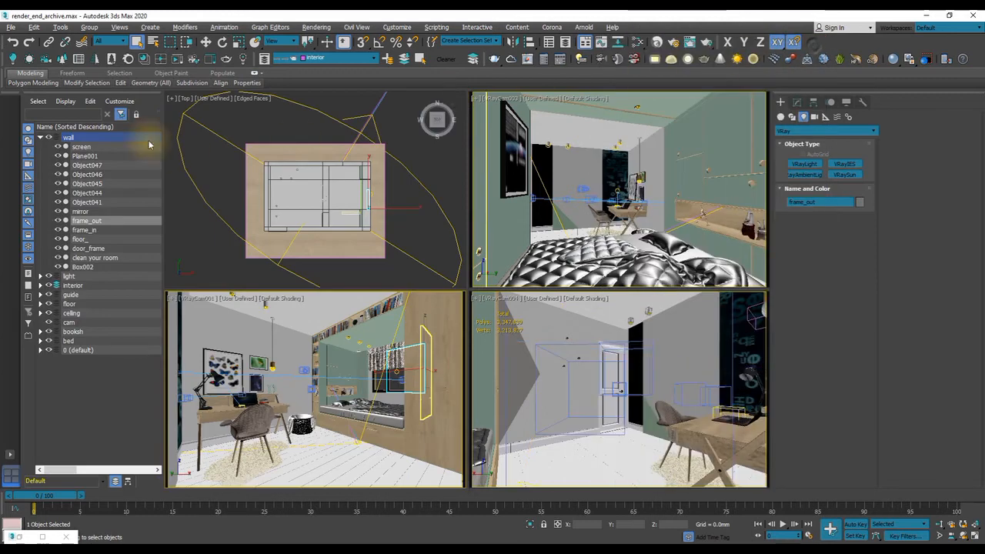
Reopen the recent scene file render_end_archive.max, discarding the changes to the current scene
left_click(11, 27)
mouse_move(69, 80)
left_click(173, 82)
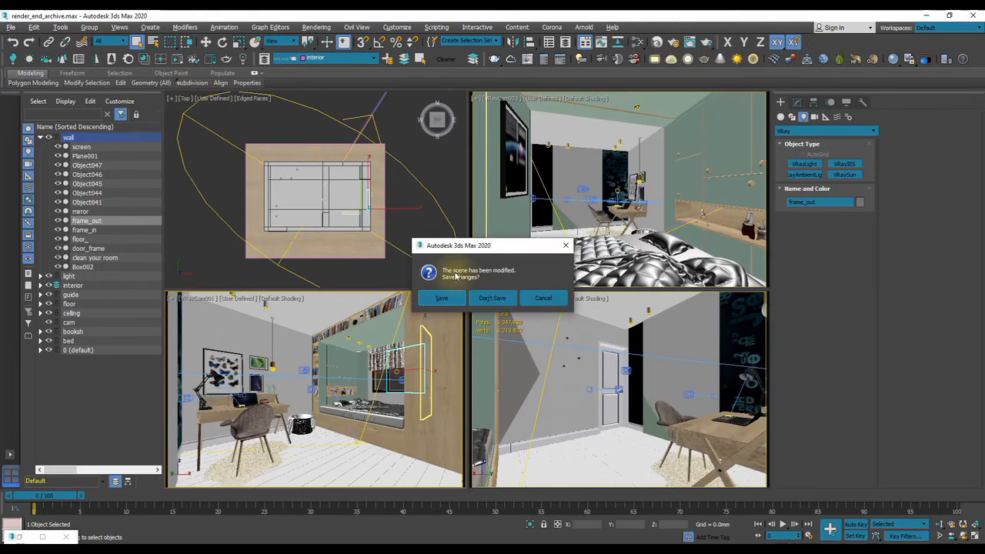
left_click(484, 298)
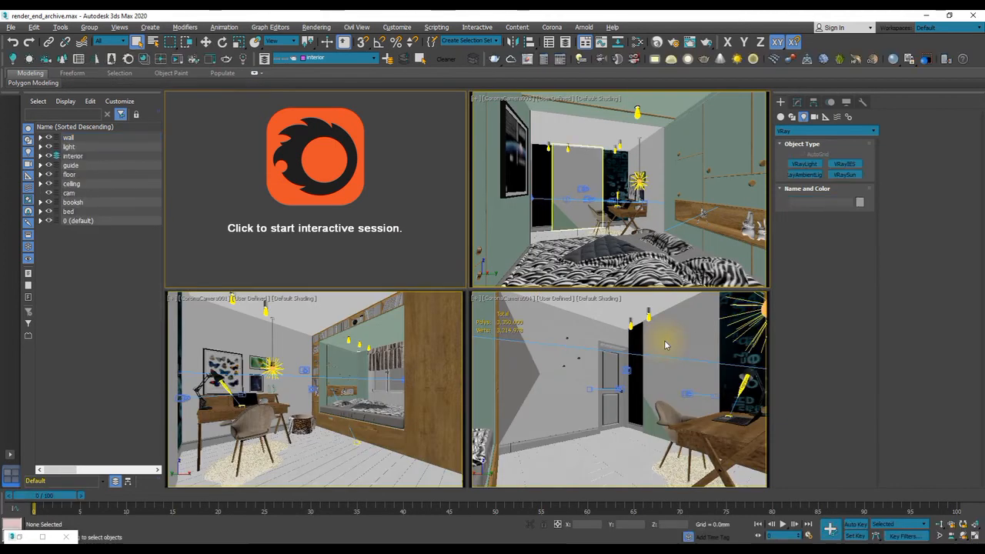
Change the renderer from CoronaRenderer to V-Ray Next, update 3.1 in the render setup
left_click(675, 43)
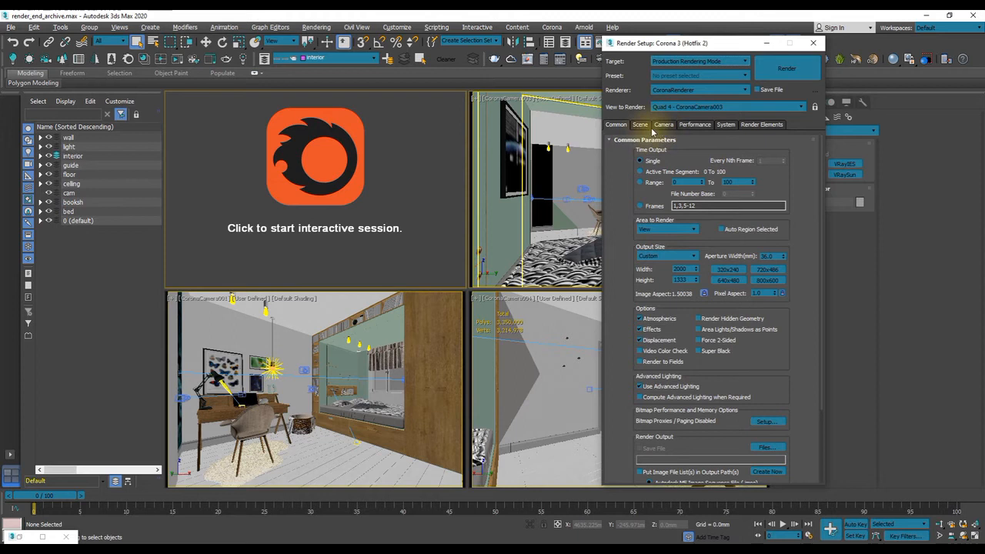
left_click(682, 91)
left_click(680, 152)
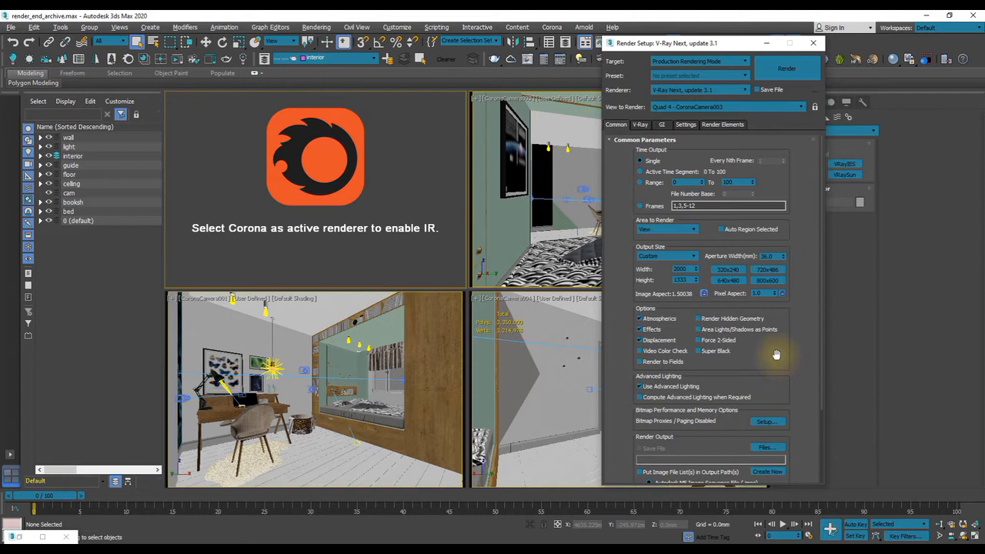
left_click(812, 43)
Switch the Corona interactive rendering viewport to the Top view
right_click(384, 142)
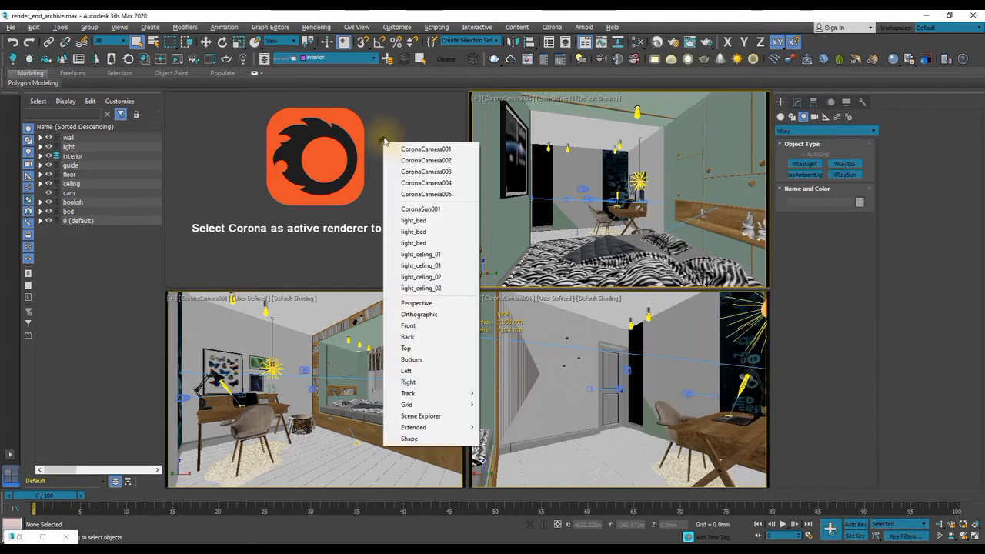
left_click(428, 348)
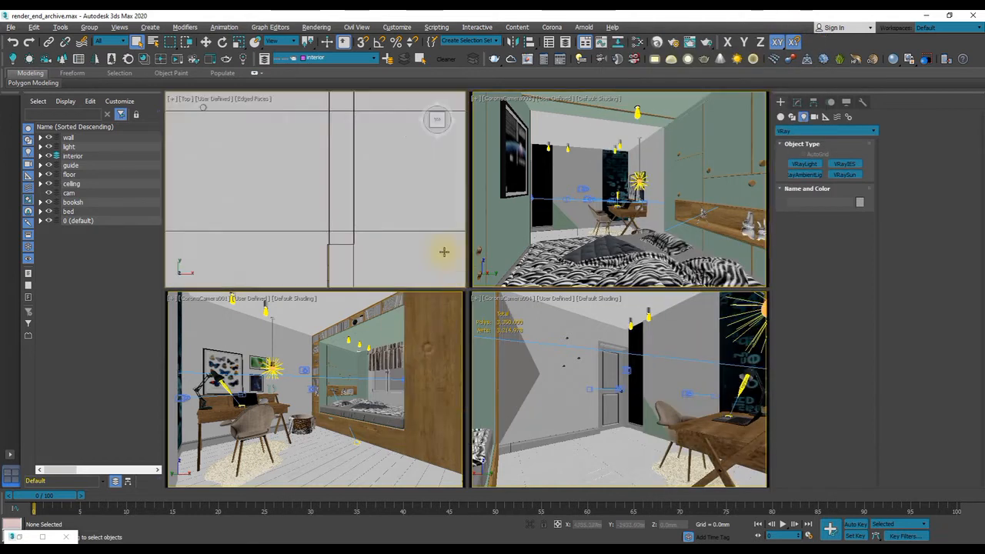
left_click(580, 189)
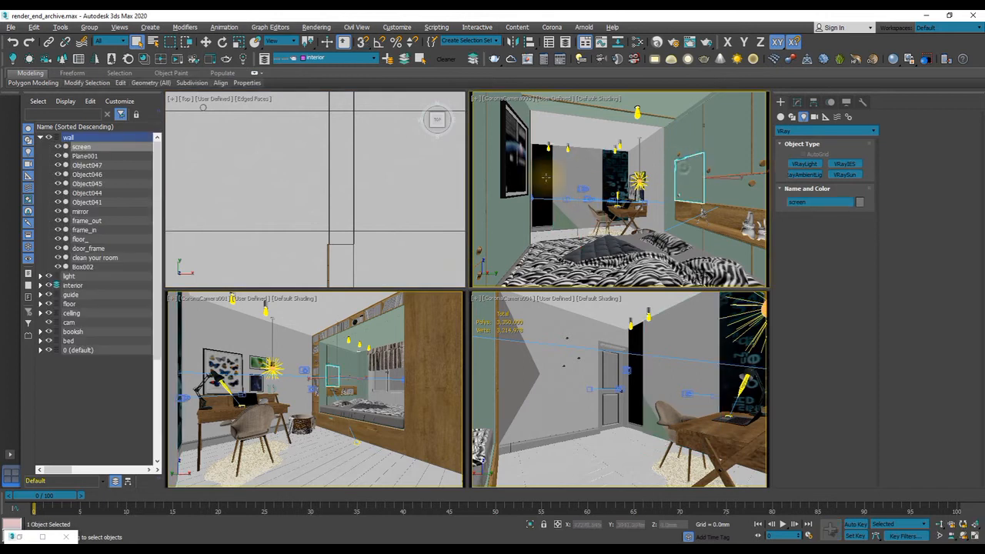
left_click(577, 188)
left_click(512, 243)
left_click(691, 167)
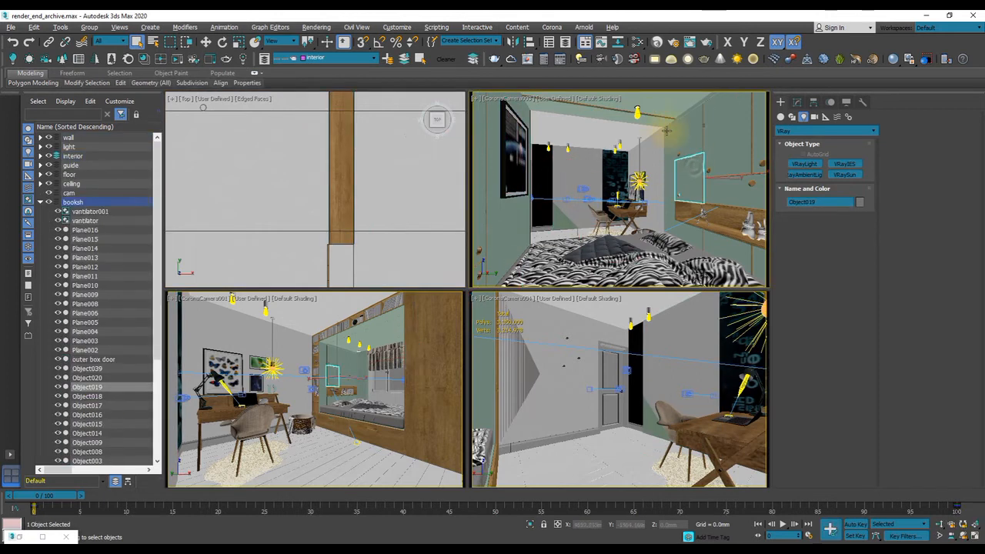
Open V-RayMtl Converter for all scene materials, with saving the material state, switching the renderer and creating default materials turned off
left_click(660, 45)
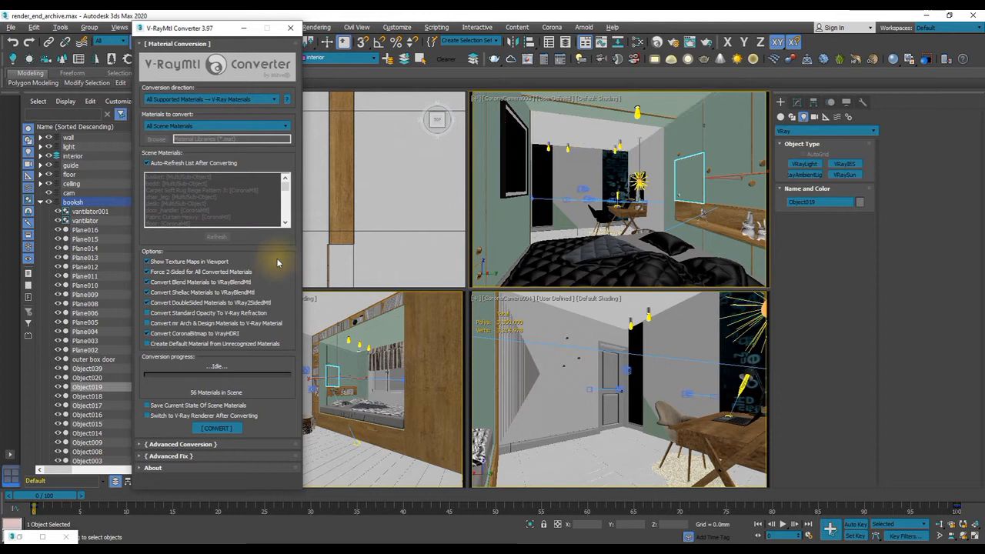
left_click(147, 406)
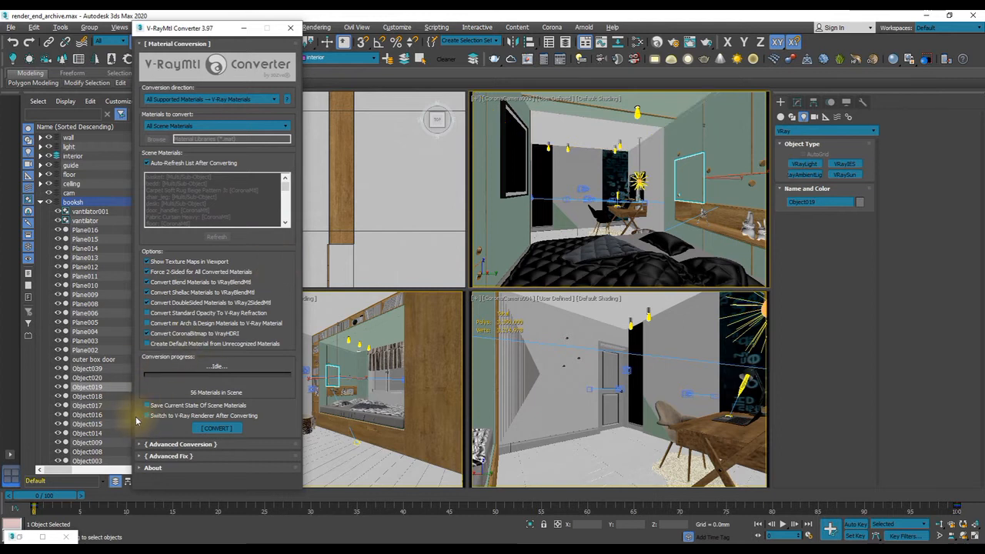
left_click(146, 415)
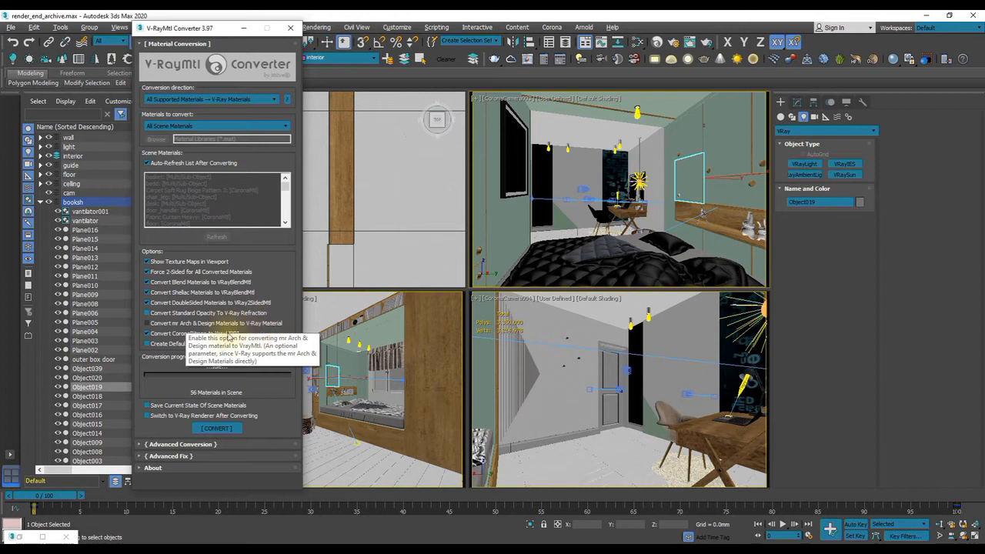
left_click(147, 343)
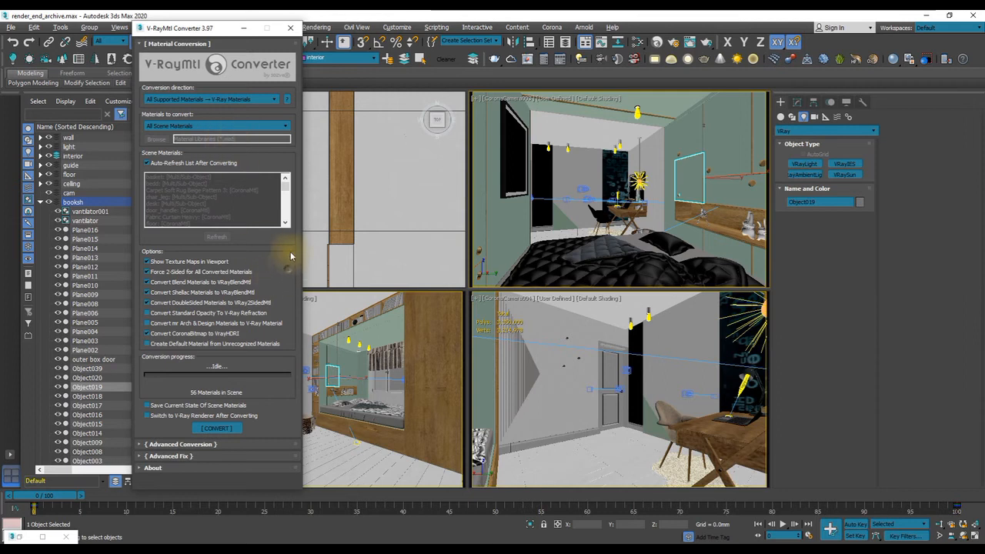
Enable advanced conversion of Lights/Shadows, mr Sun/Sky and Corona Camera to their V-Ray equivalents, and expand the advanced fix options
left_click(143, 444)
left_click(146, 392)
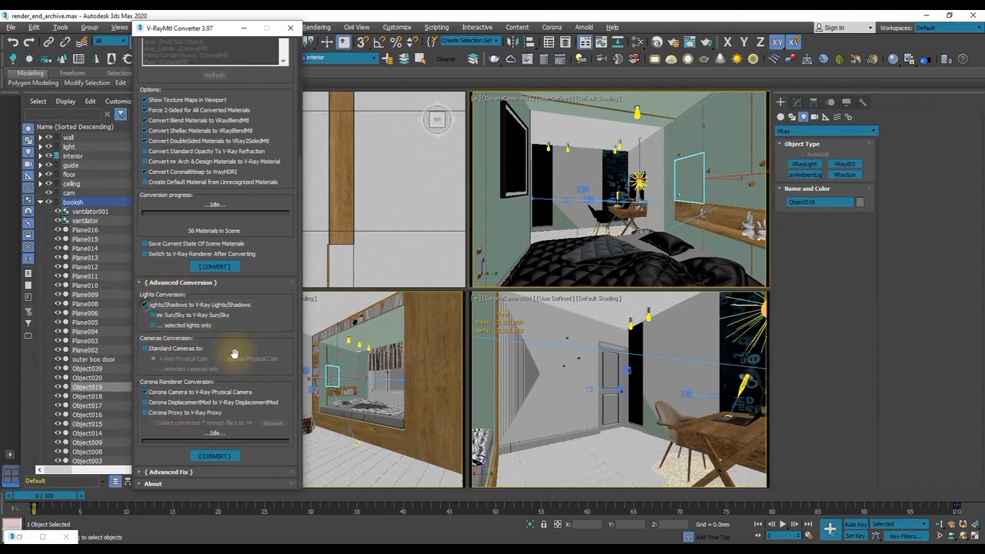
left_click(145, 305)
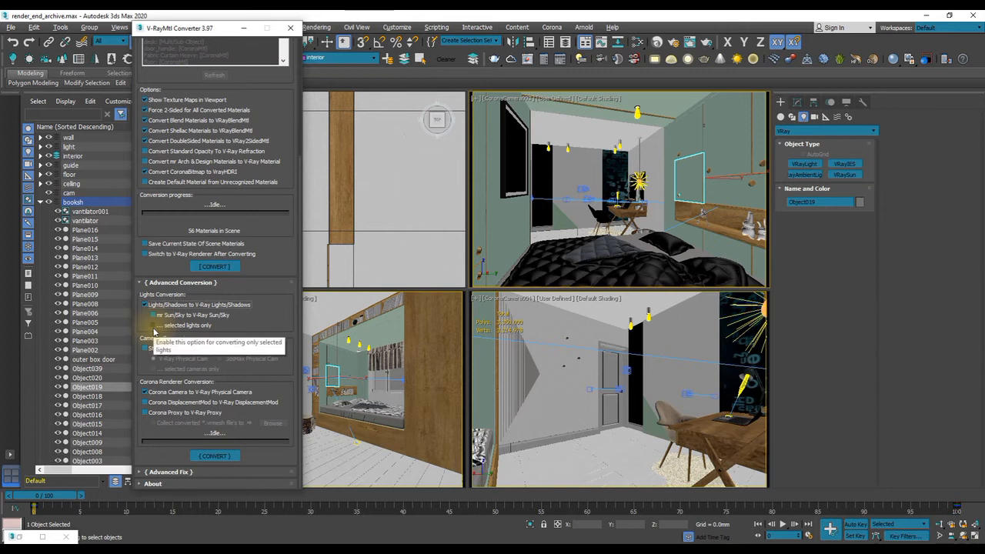
left_click(153, 316)
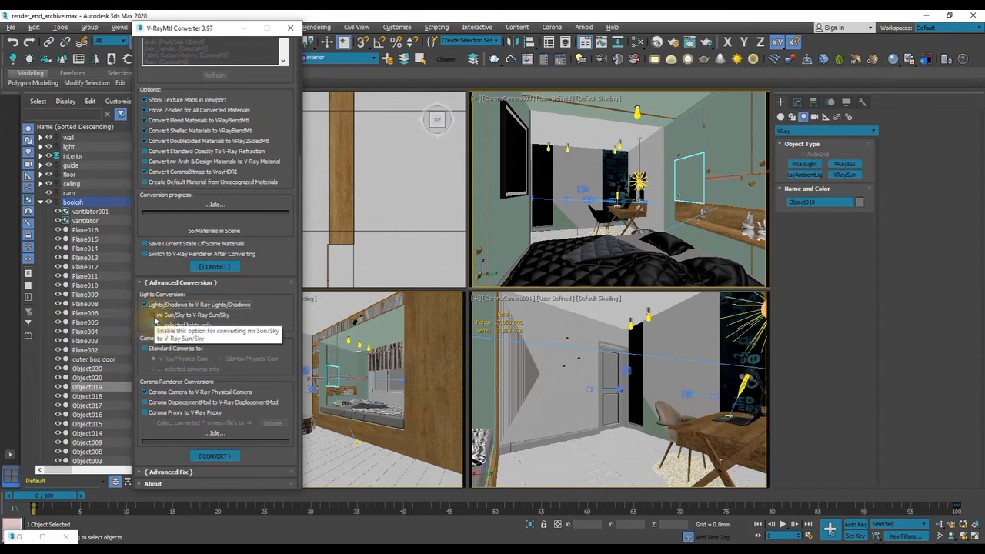
left_click(146, 470)
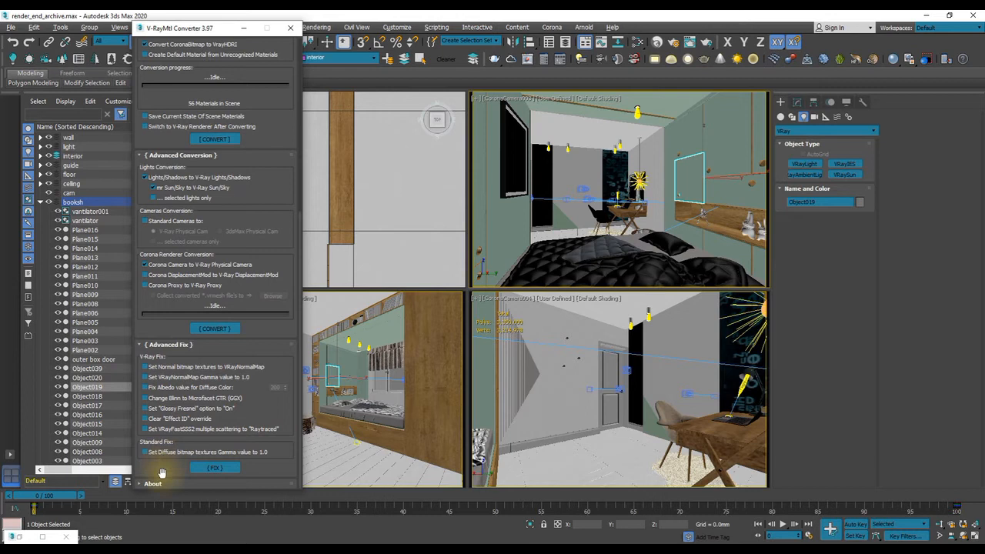
Convert all scene materials to V-Ray materials and run the advanced conversion of lights and Corona cameras
left_click_drag(261, 165, 266, 224)
left_click(215, 191)
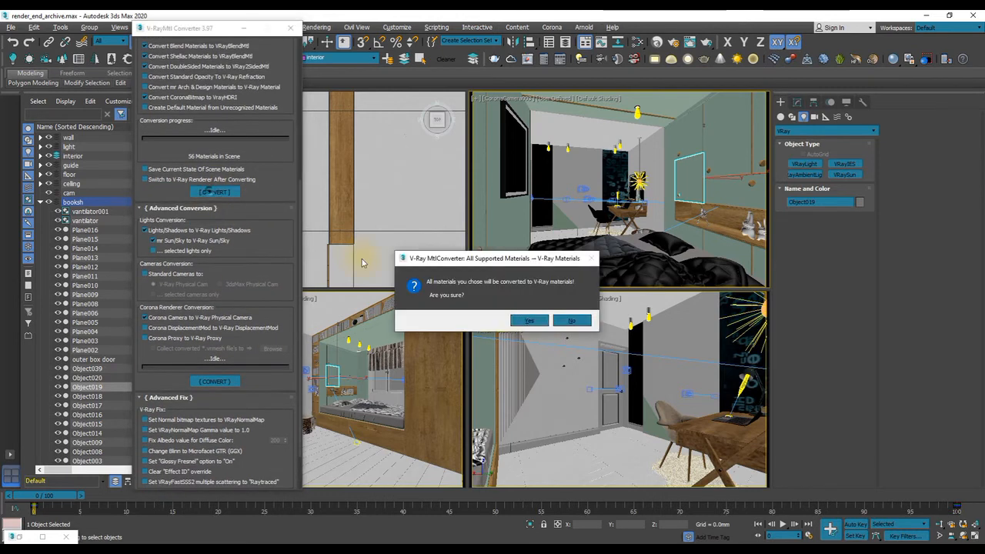
key("Return")
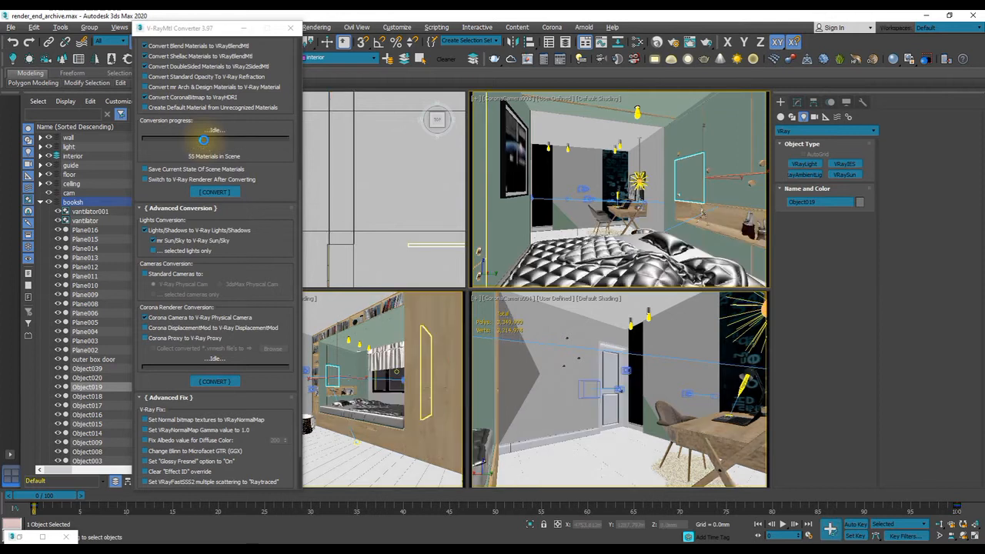
left_click(214, 381)
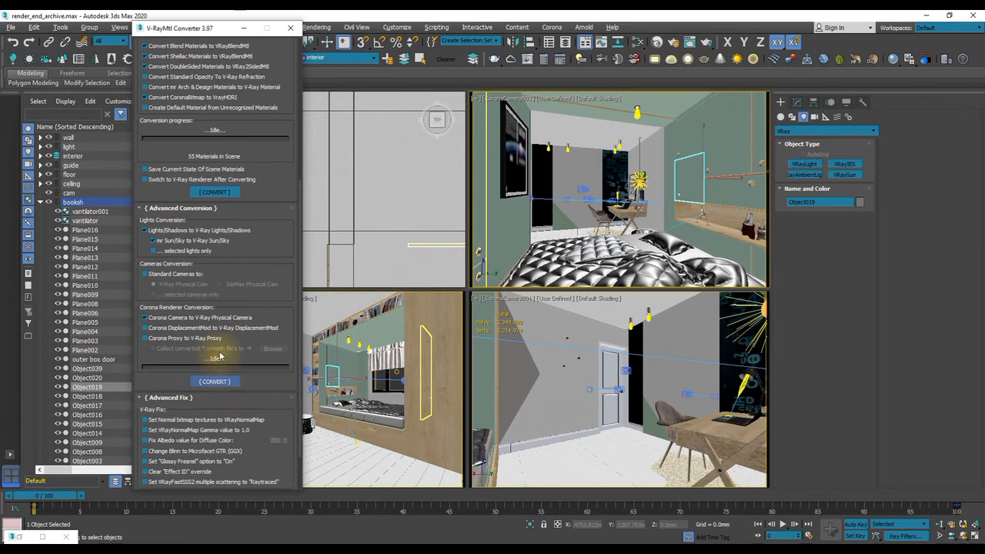
left_click(245, 381)
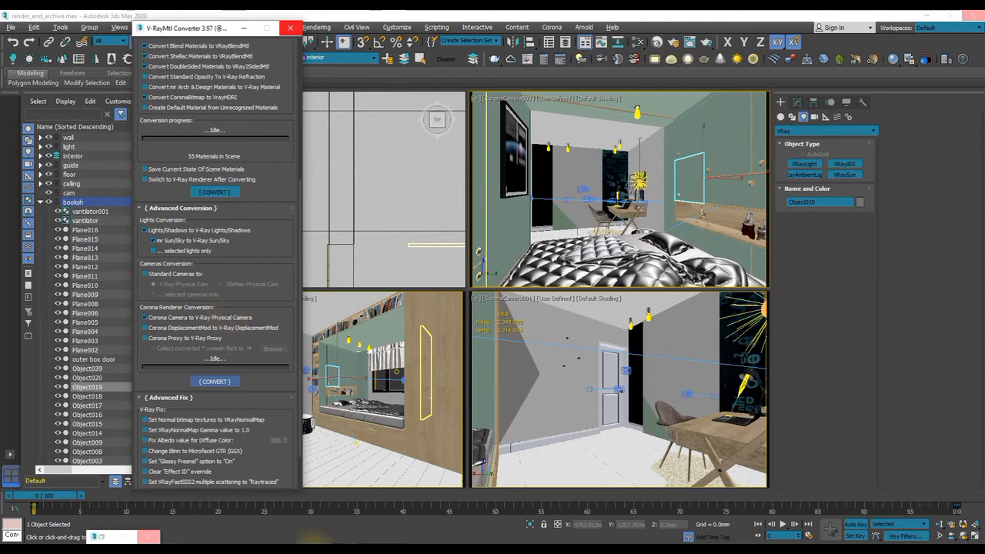
left_click(298, 538)
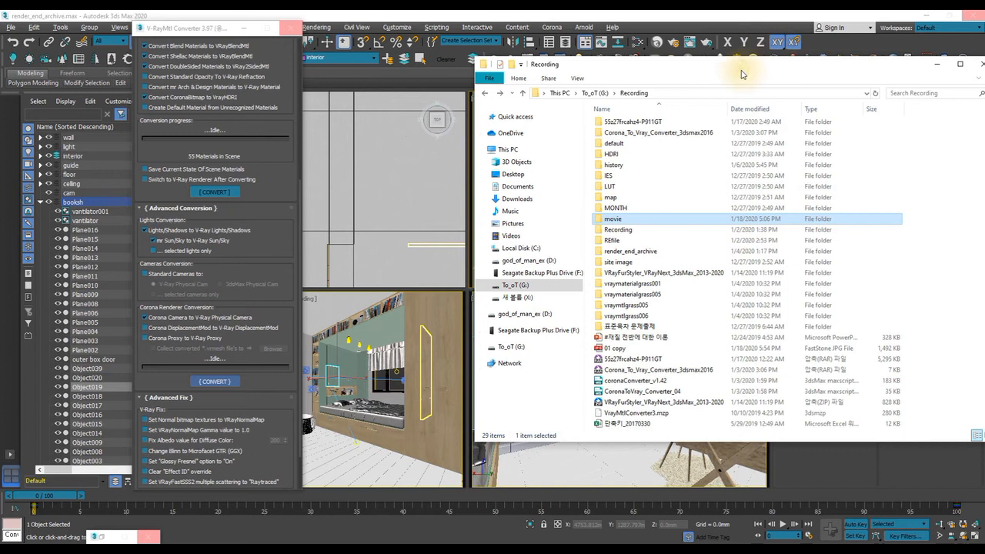
left_click(440, 548)
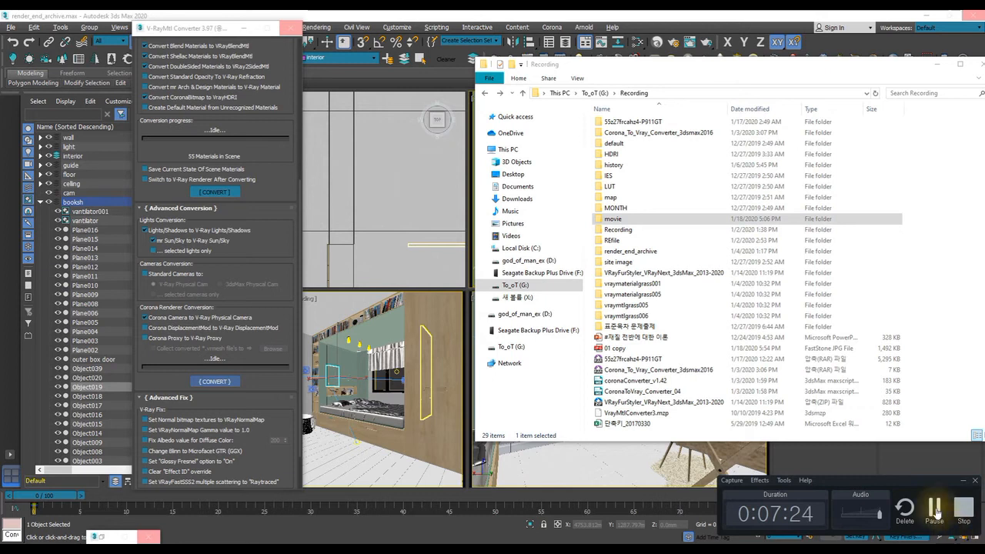
left_click(936, 512)
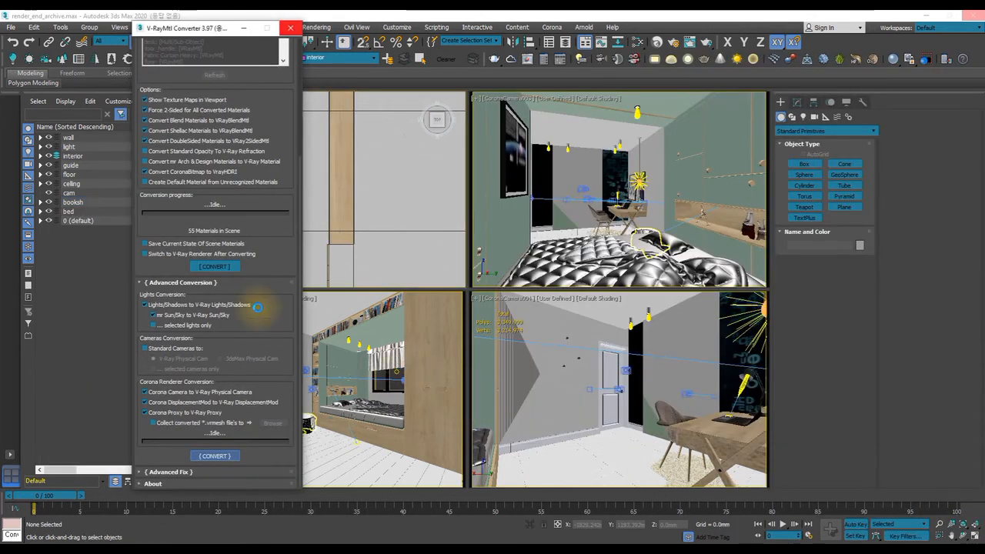
mouse_move(179, 31)
left_mouse_down()
mouse_move(340, 29)
mouse_move(179, 26)
left_mouse_up()
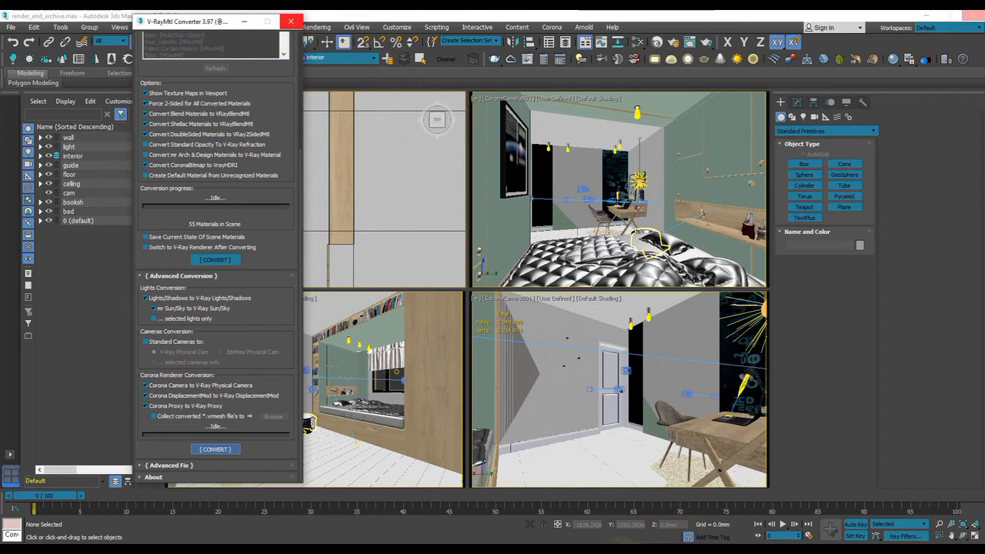
Open Task Manager and end the unresponsive 3dsmax task
right_click(625, 543)
left_click(652, 509)
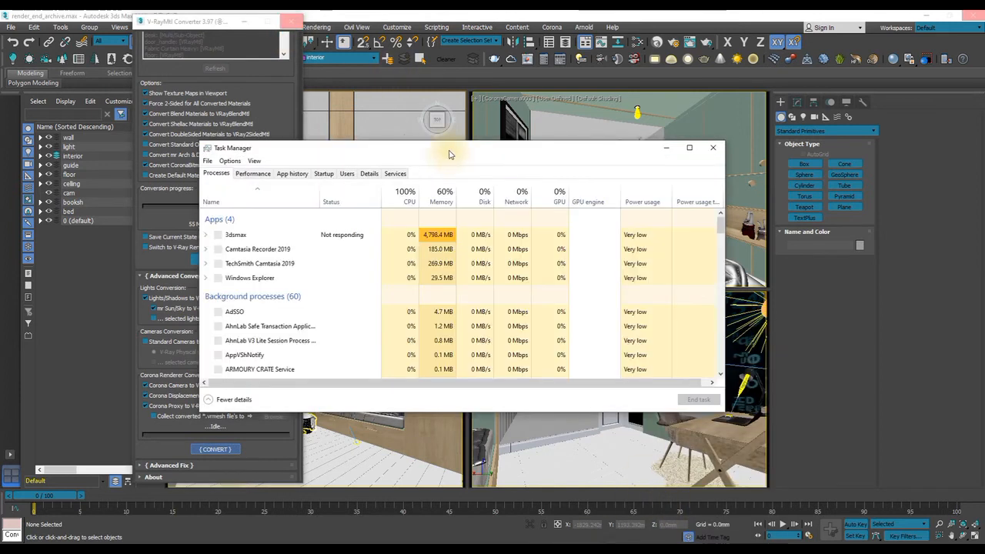
left_click(262, 236)
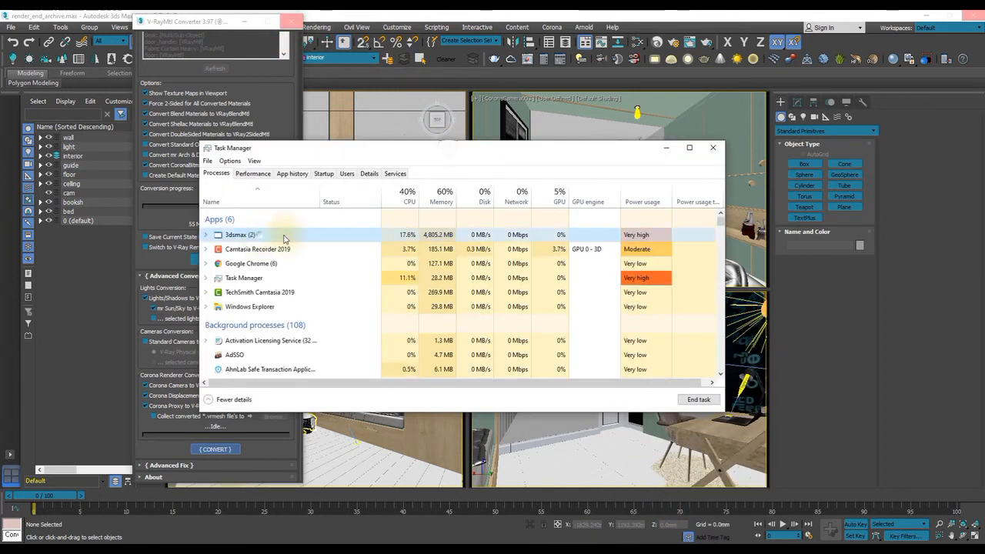
left_click(697, 400)
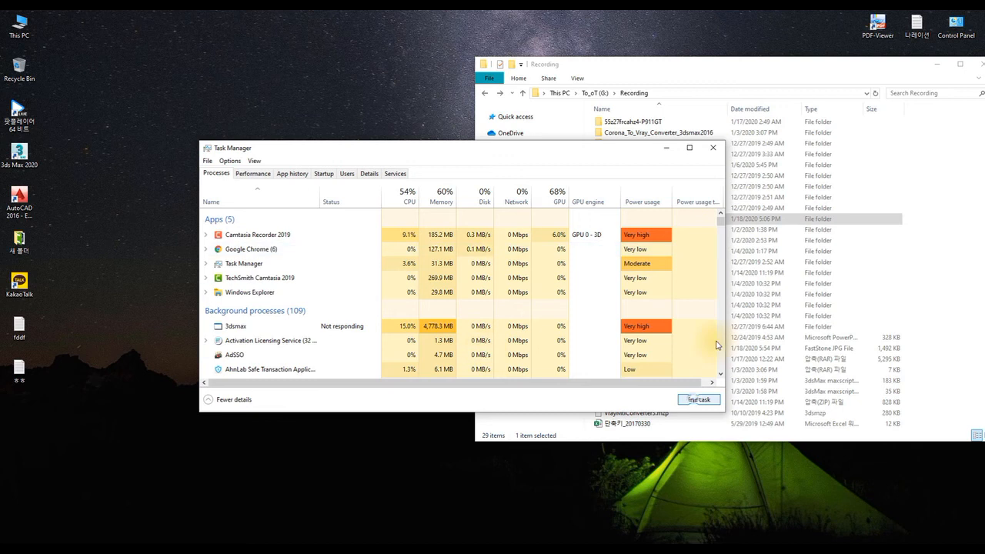
Close Task Manager, restart 3ds Max 2020 and reopen the recent scene render_end_archive.max
left_click(716, 149)
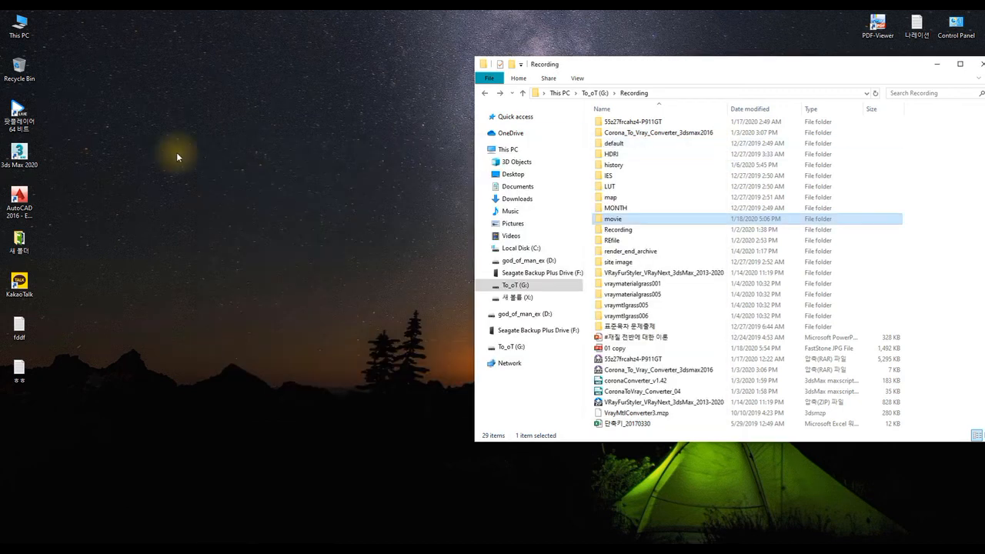
double_click(19, 152)
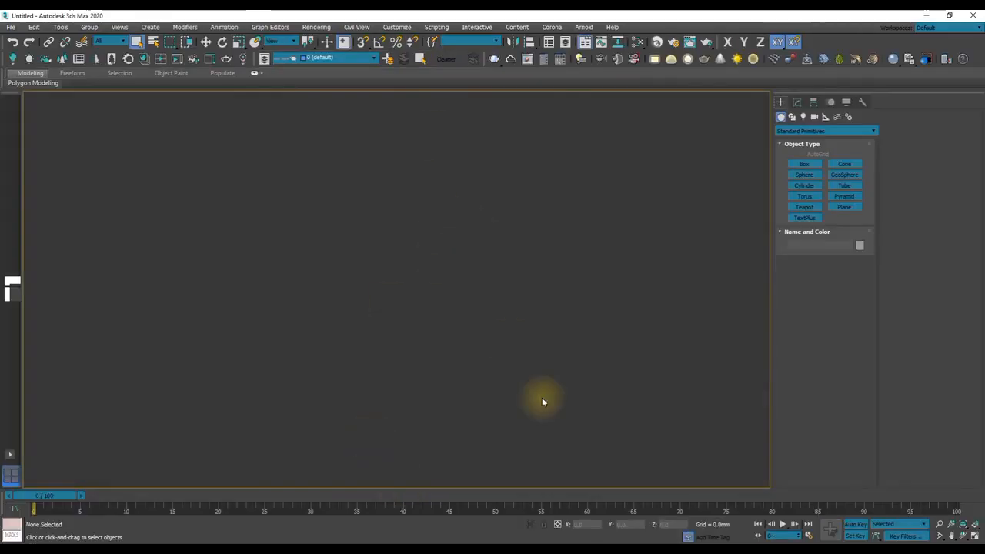
left_click(415, 551)
left_click(943, 517)
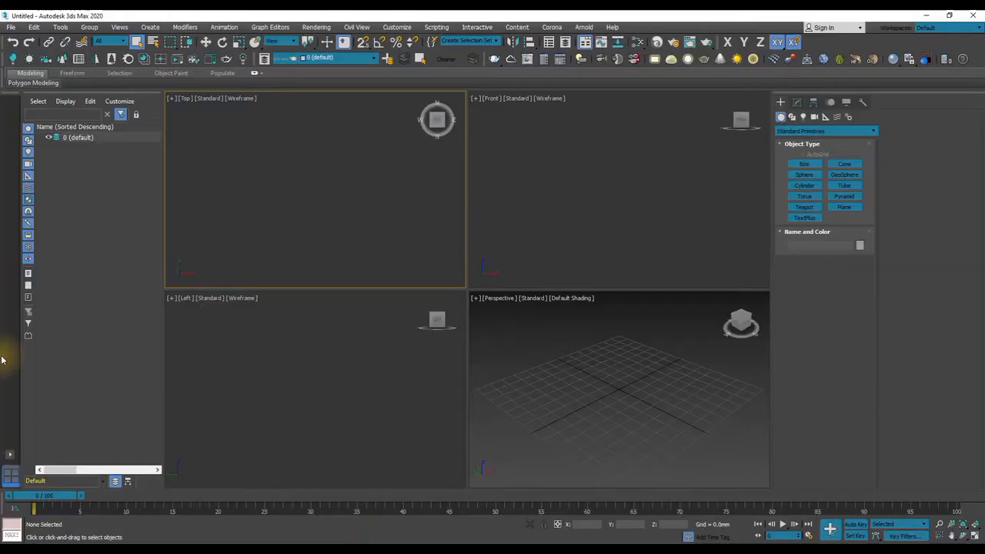
left_click(12, 27)
mouse_move(46, 79)
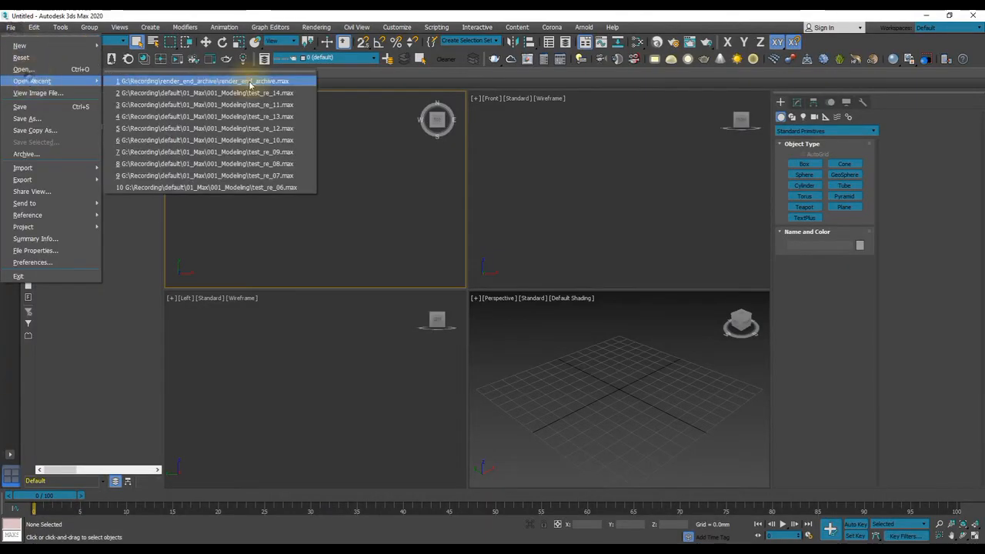
left_click(248, 80)
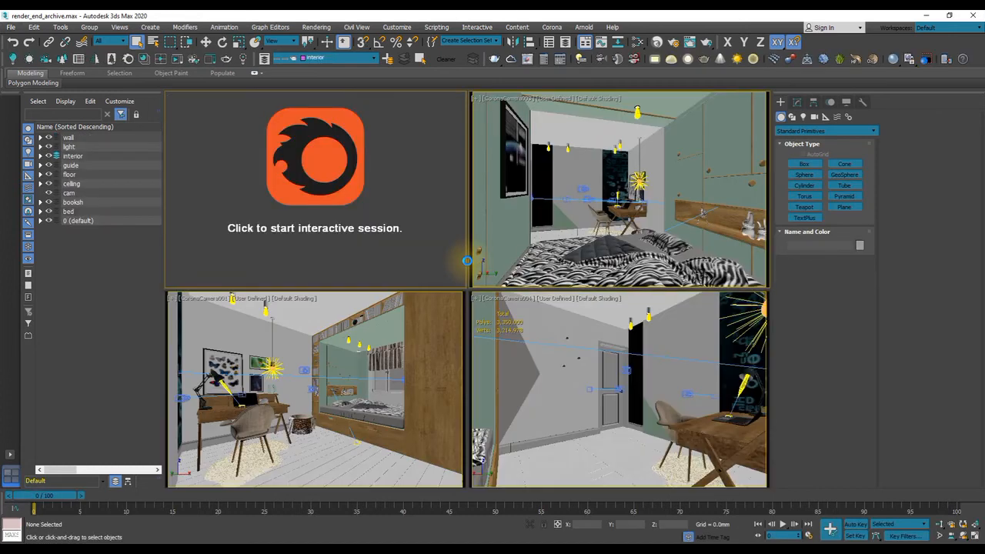
Switch the interactive-render viewport to Top view and convert all scene materials to V-Ray materials with V-RayMtl Converter
key("v")
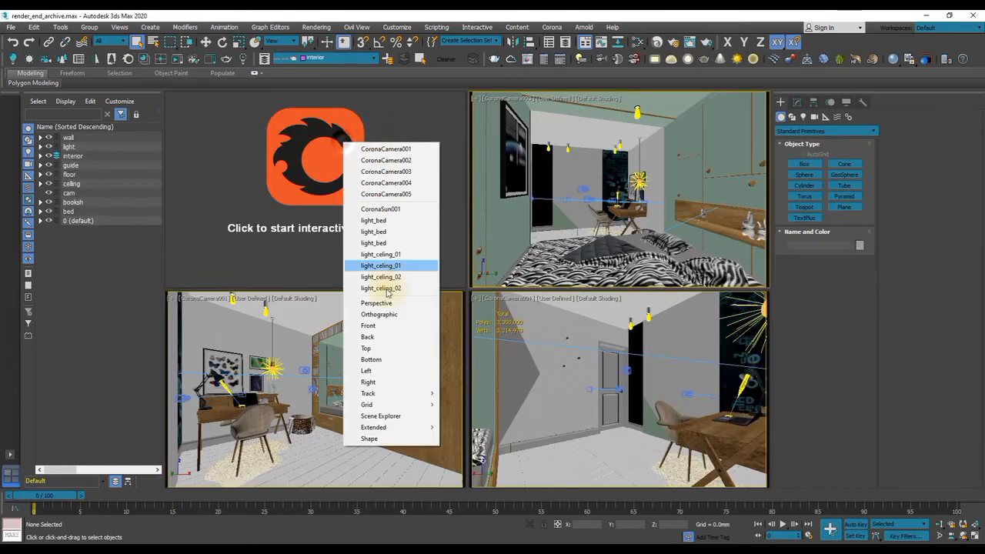
left_click(367, 348)
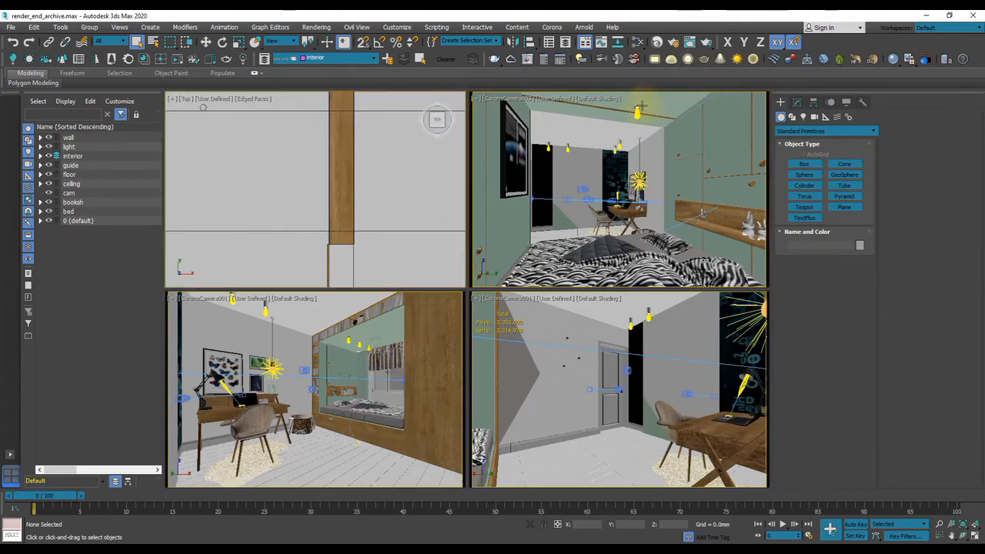
left_click(657, 44)
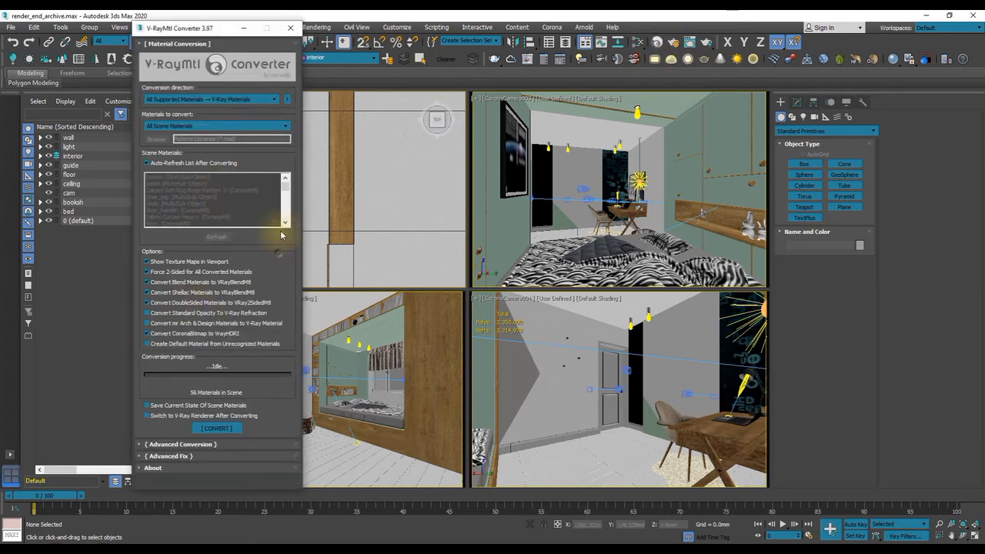
left_click(221, 430)
left_click(530, 320)
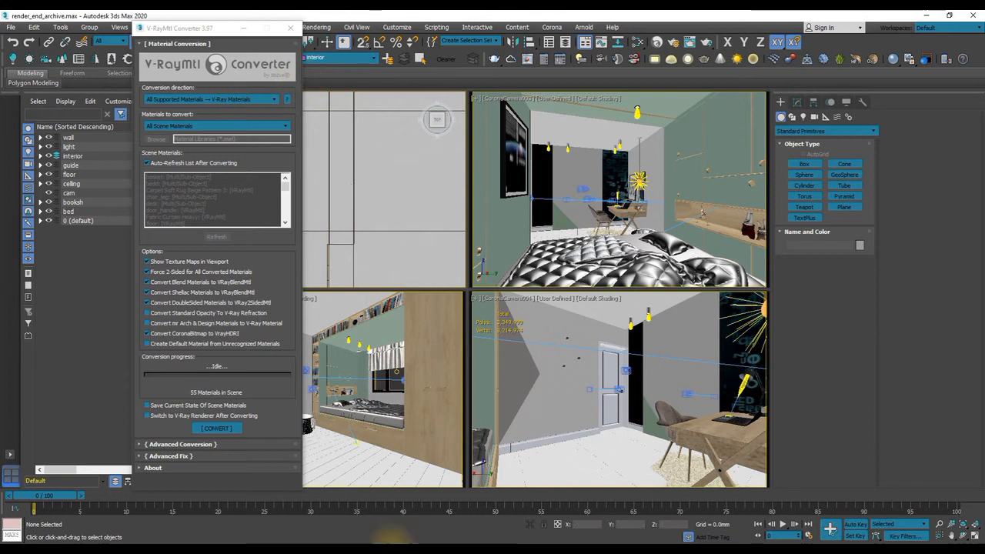
left_click(412, 546)
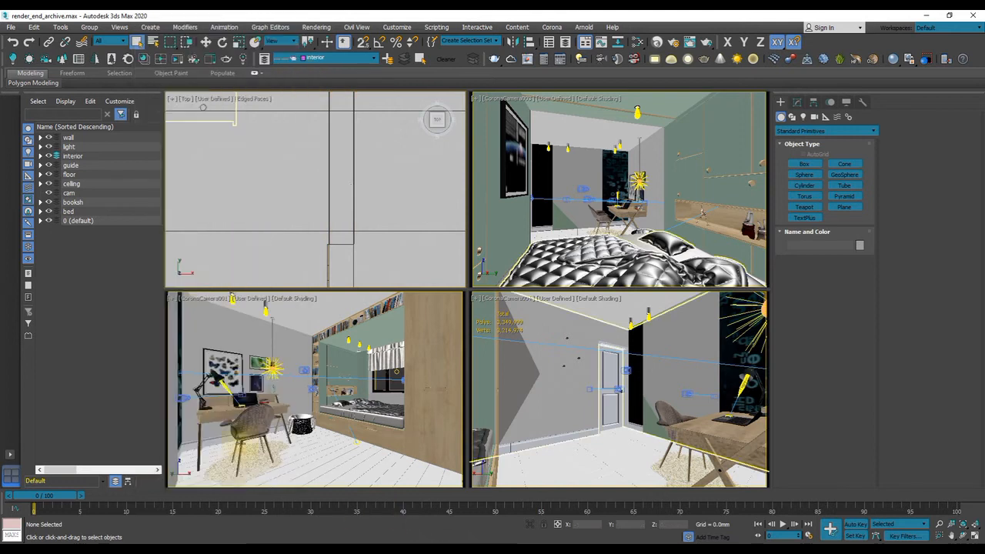
Run the Corona_To_Vray_Converter_3dsmax2016 script from the scripts folder
left_click(410, 189)
scroll(368, 177, "down", 3)
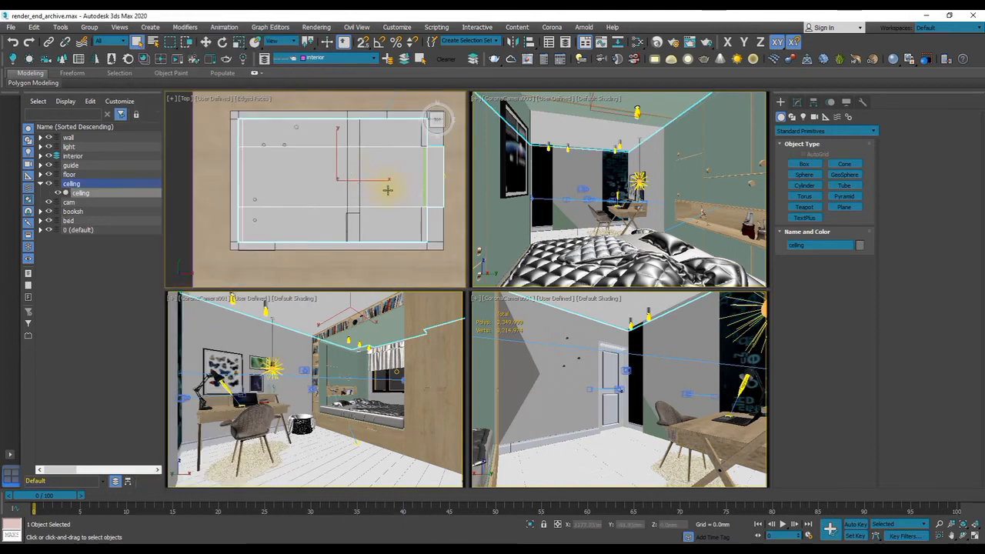
scroll(385, 187, "down", 3)
left_click(439, 197)
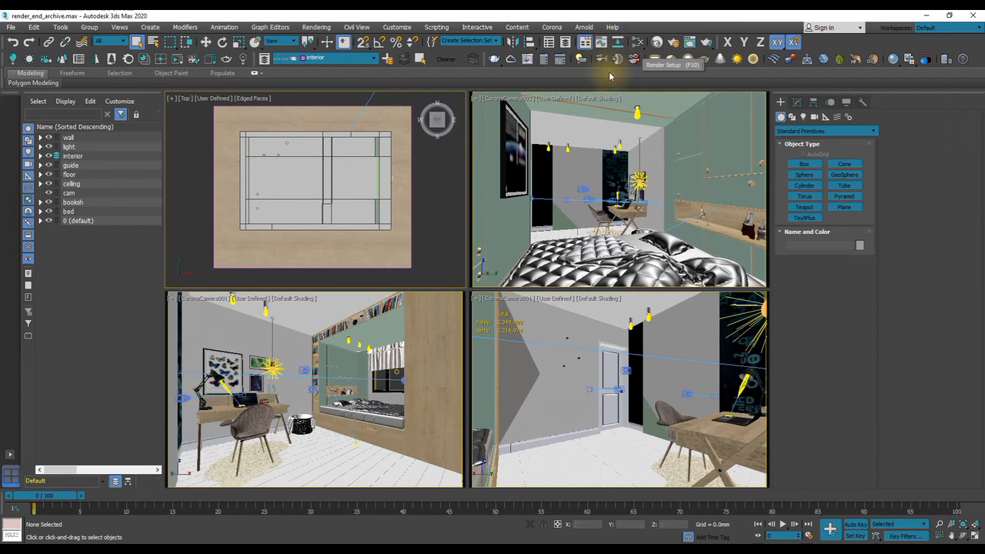
left_click(437, 28)
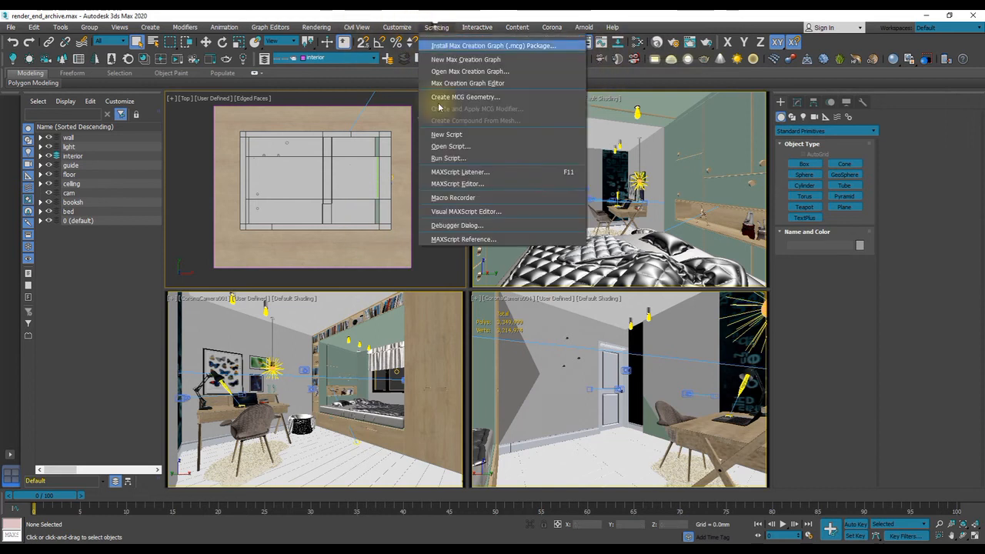
left_click(447, 160)
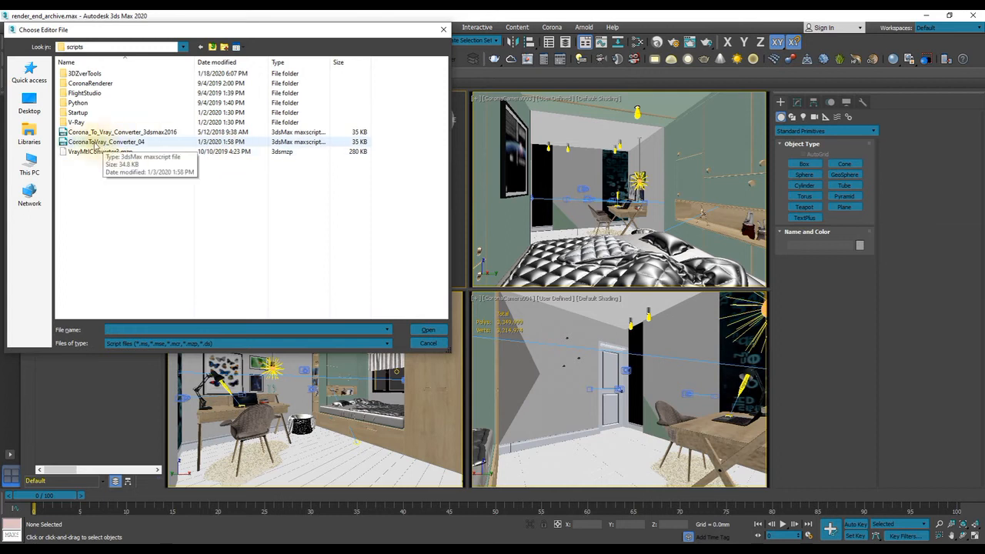
left_click(115, 132)
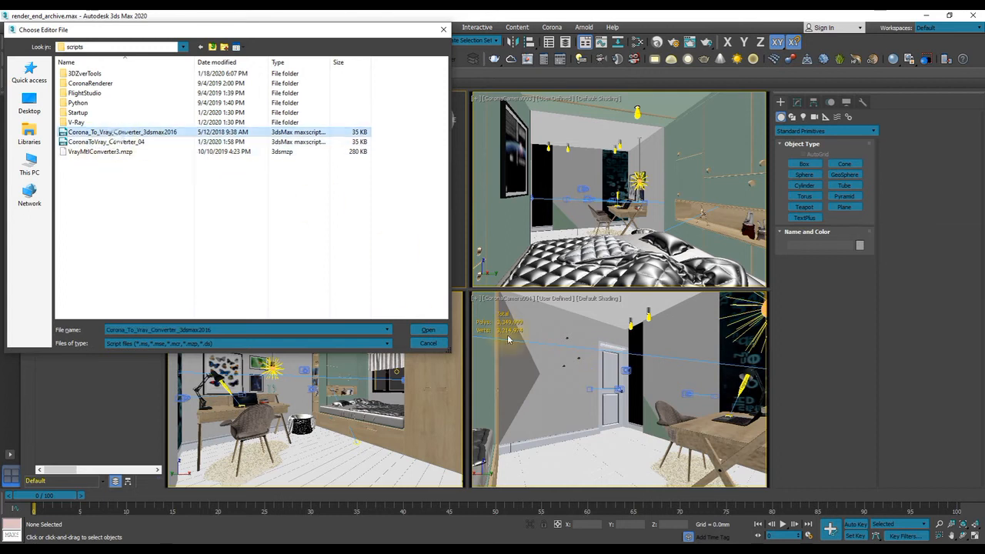
left_click(428, 329)
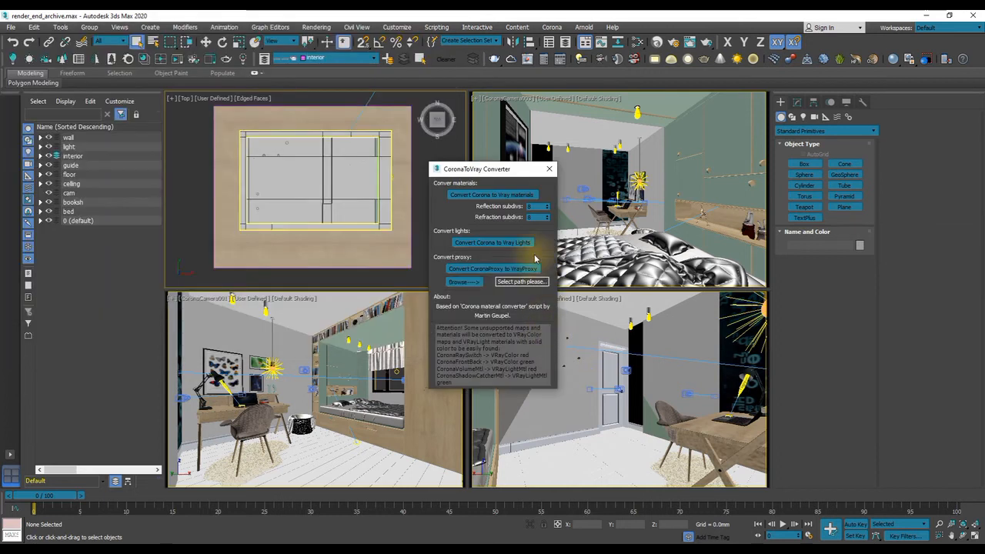
Convert the Corona lights to V-Ray lights and close the converter and the script editor
left_click(495, 244)
left_click(564, 315)
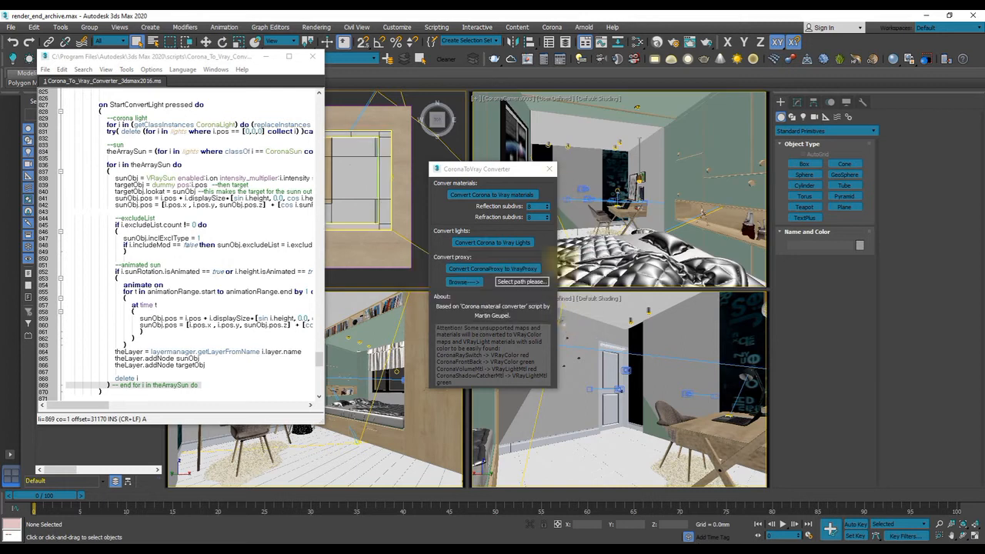
left_click(548, 168)
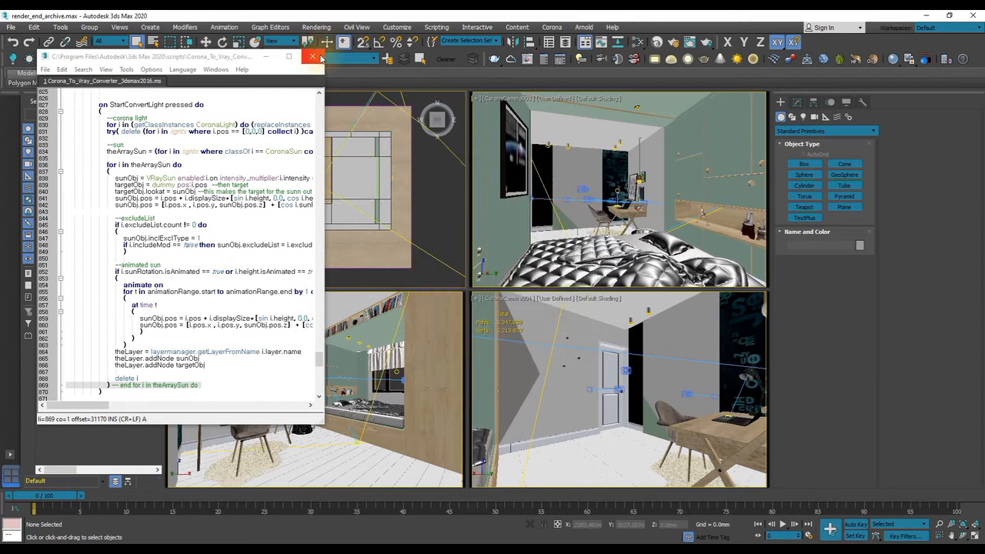
left_click(320, 57)
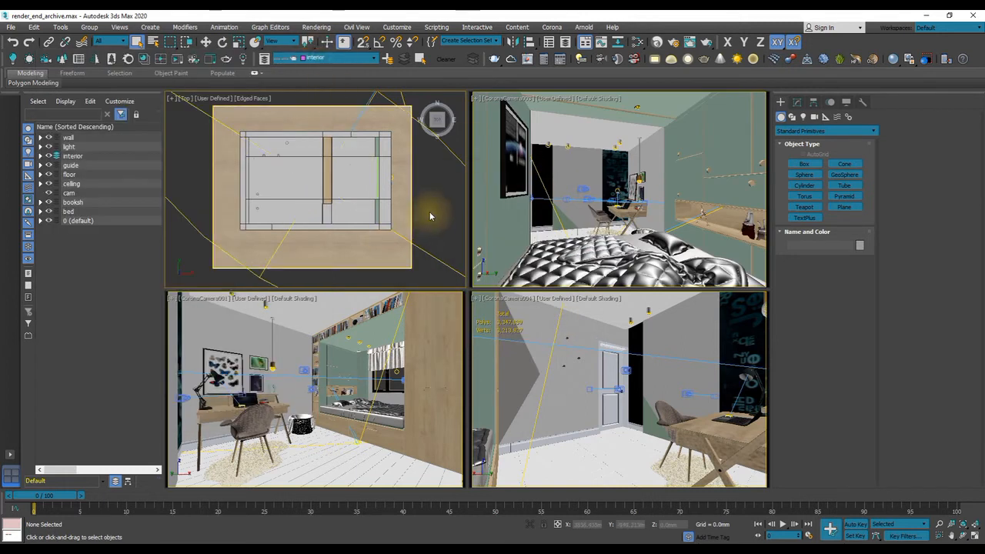
Select the converted VRaySun001 around the room in the Top view and display its parameters
scroll(431, 217, "down", 3)
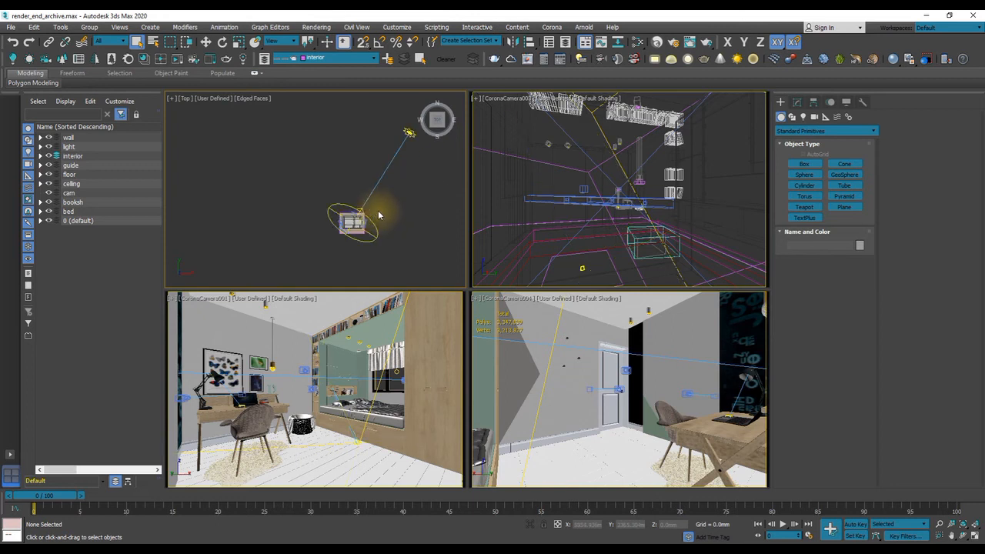
scroll(318, 189, "up", 2)
middle_click_drag(318, 189, 307, 180)
left_click(294, 183)
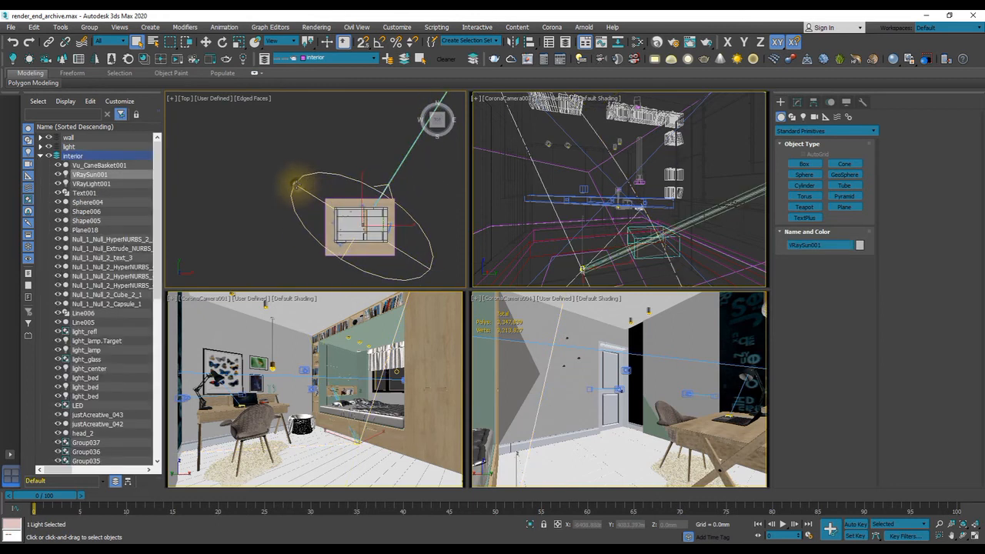
left_click(797, 101)
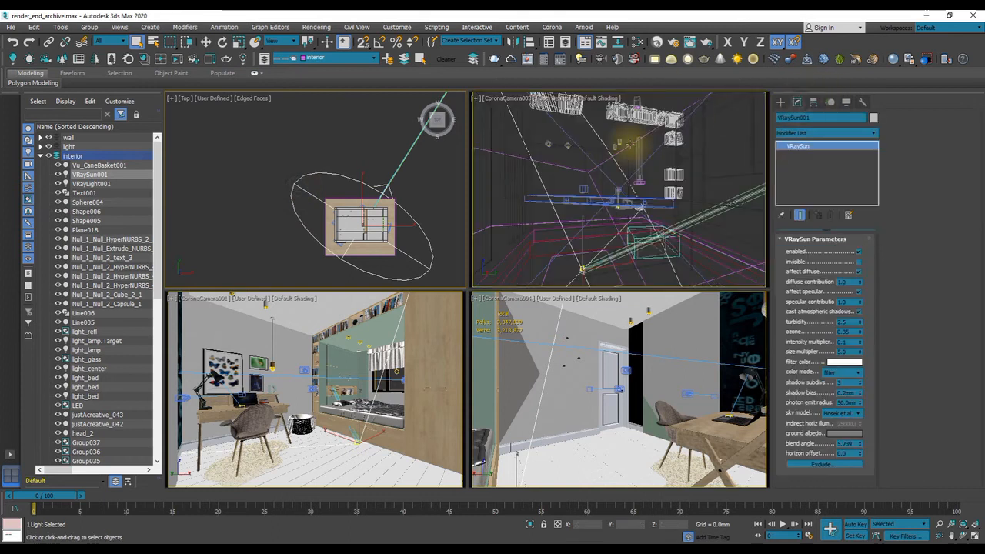
Delete the leftover CoronaSun001 at the far end of its target line in the Top view
scroll(364, 167, "down", 2)
middle_click_drag(364, 166, 288, 248)
left_click(376, 149)
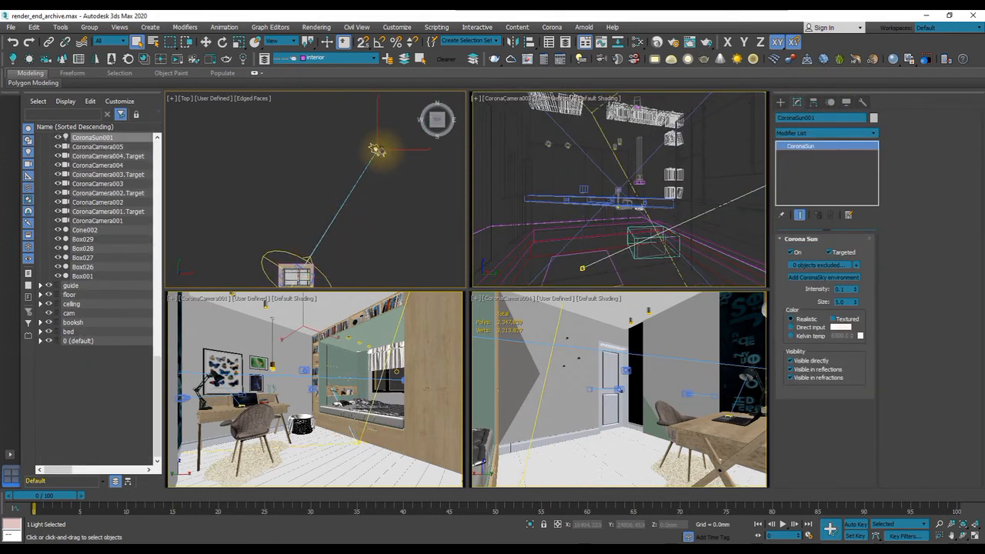
left_click(375, 164)
Move VRaySun001 in the Top view from the room out to about where the Corona sun stood
middle_click_drag(340, 192, 356, 163)
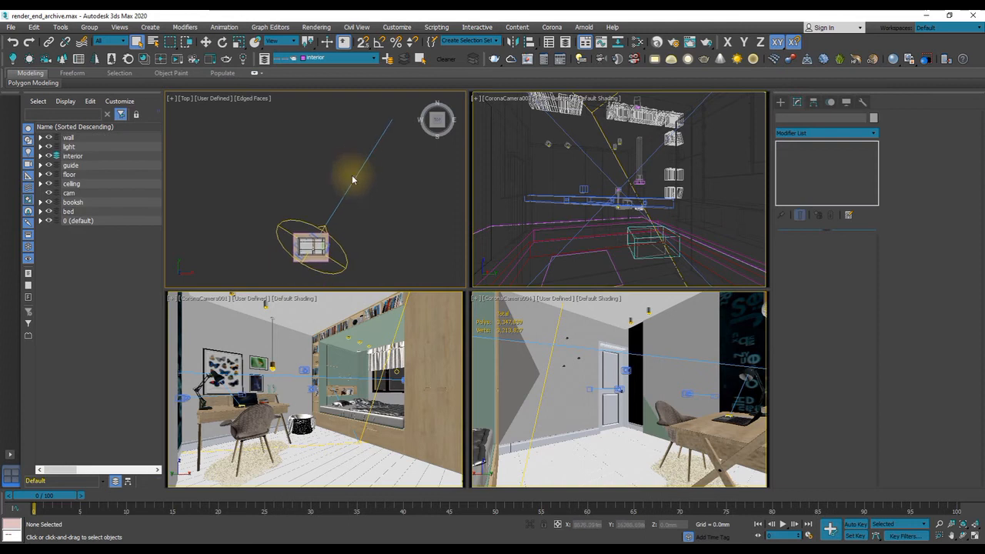
left_click(335, 231)
key("w")
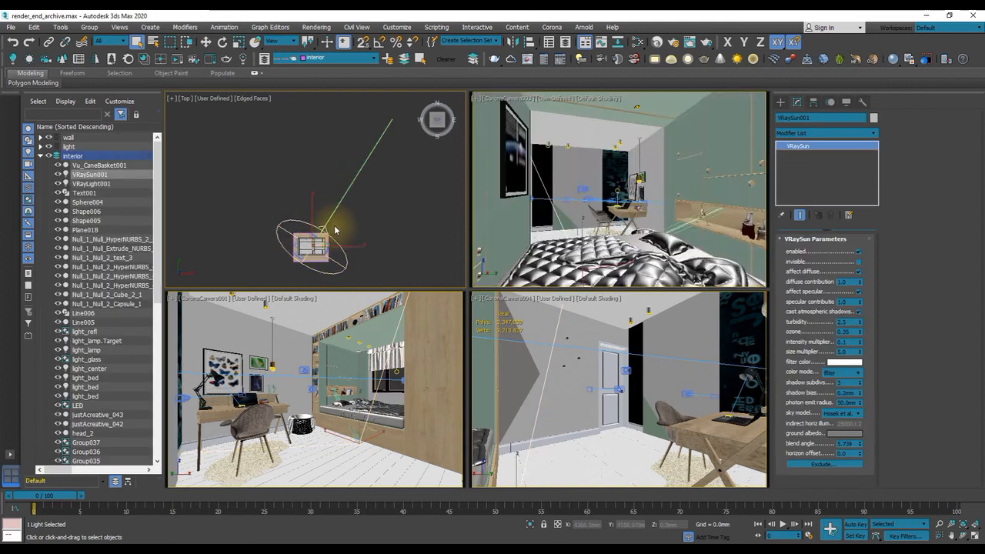
left_click_drag(334, 230, 411, 175)
left_click(392, 112)
left_click(322, 237)
left_click(390, 187)
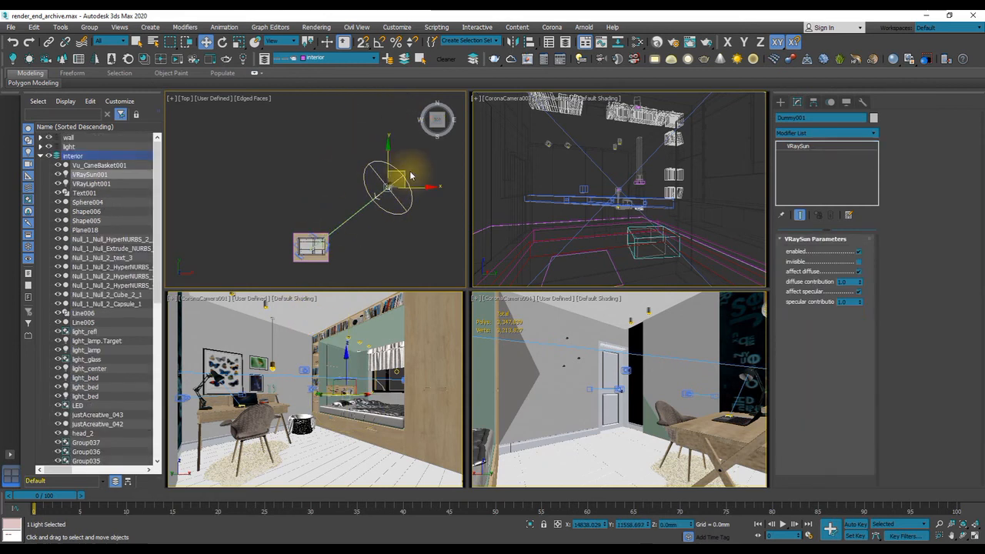
left_click_drag(404, 171, 411, 123)
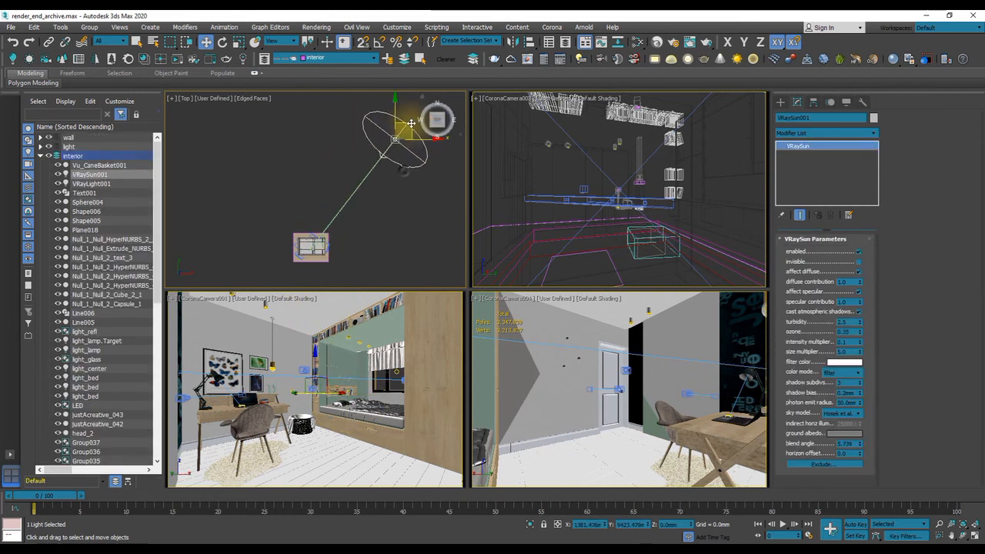
left_click(384, 236)
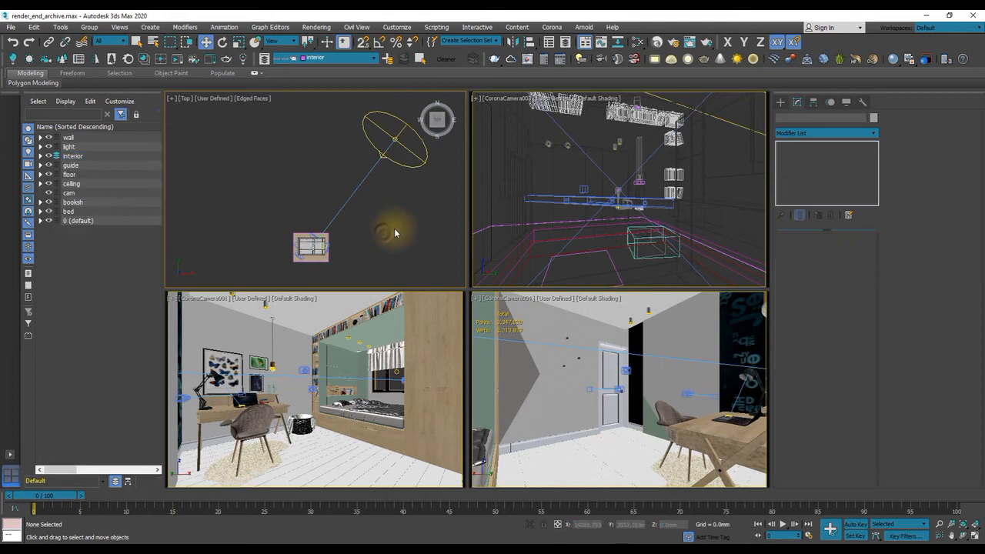
key("ctrl+z")
left_click(397, 216)
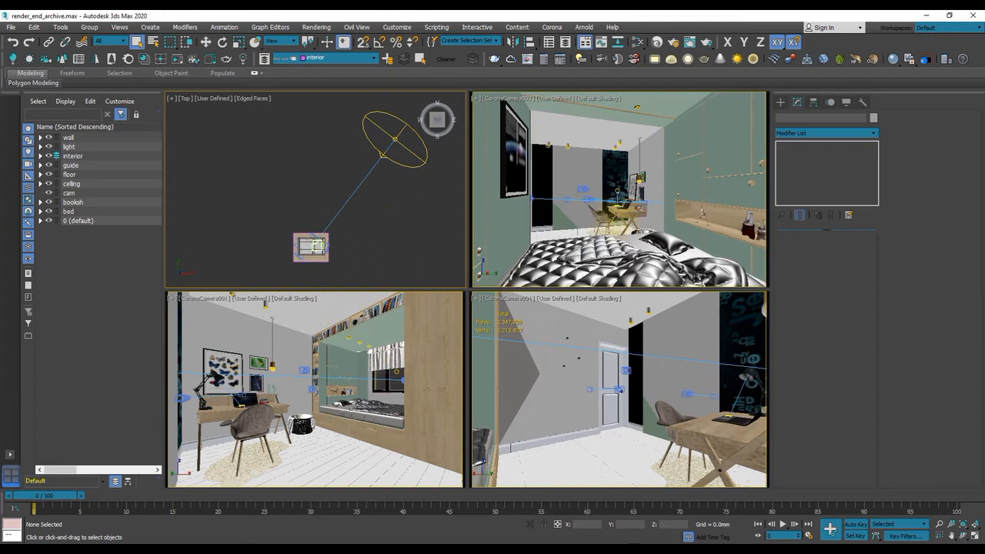
Switch the bed camera view to Perspective and examine the options of the mesh VRayLight001 at the window, including its skylight portal setting
left_click(618, 202)
key("p")
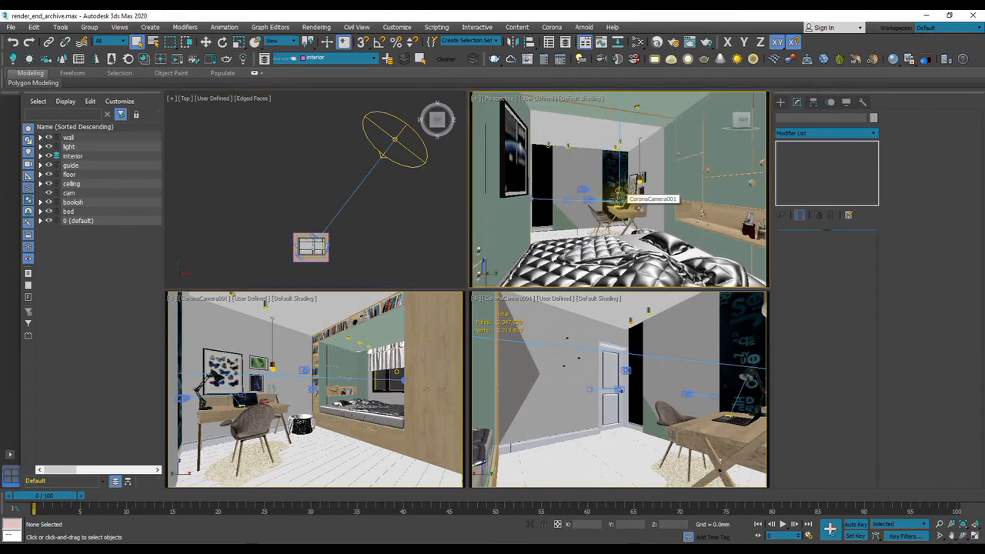
scroll(622, 202, "down", 6)
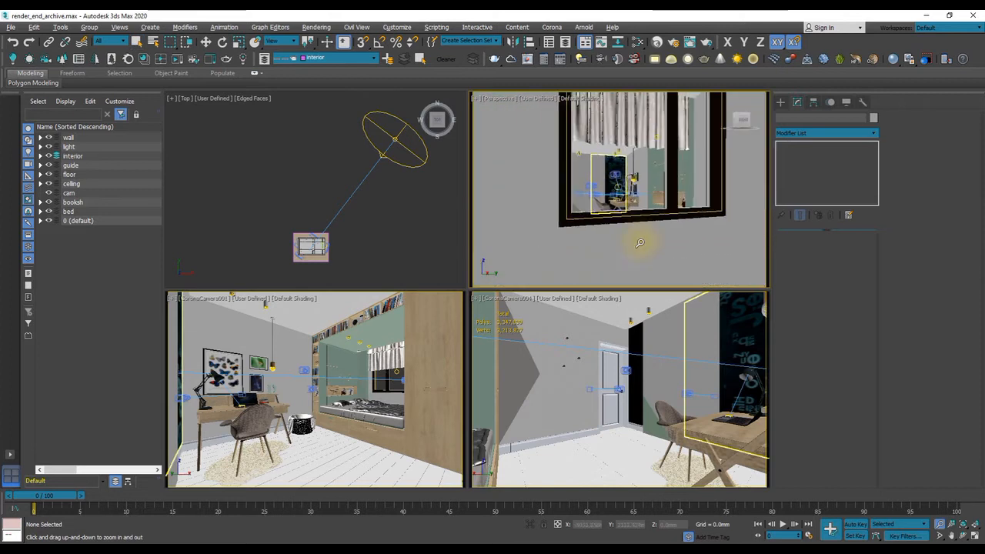
left_click(568, 206)
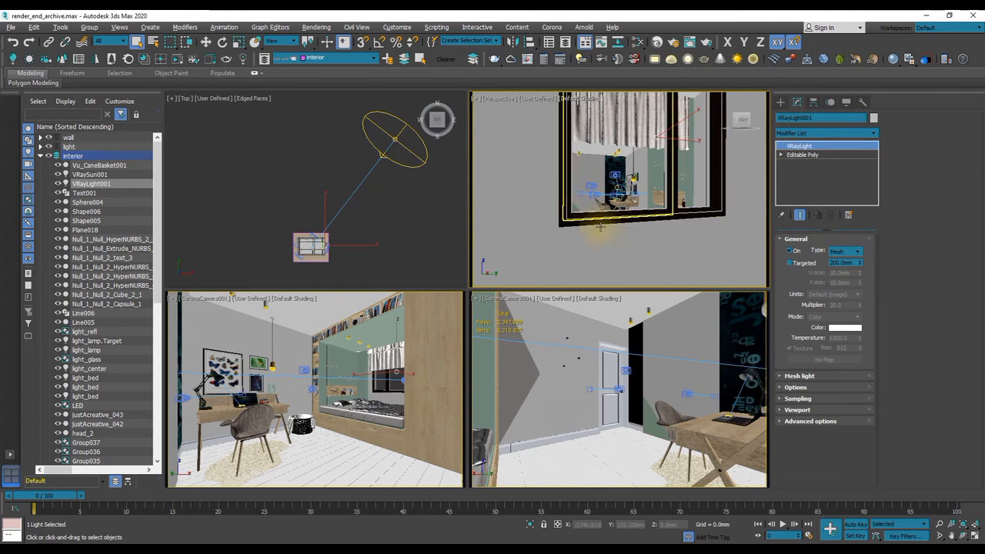
left_click(779, 387)
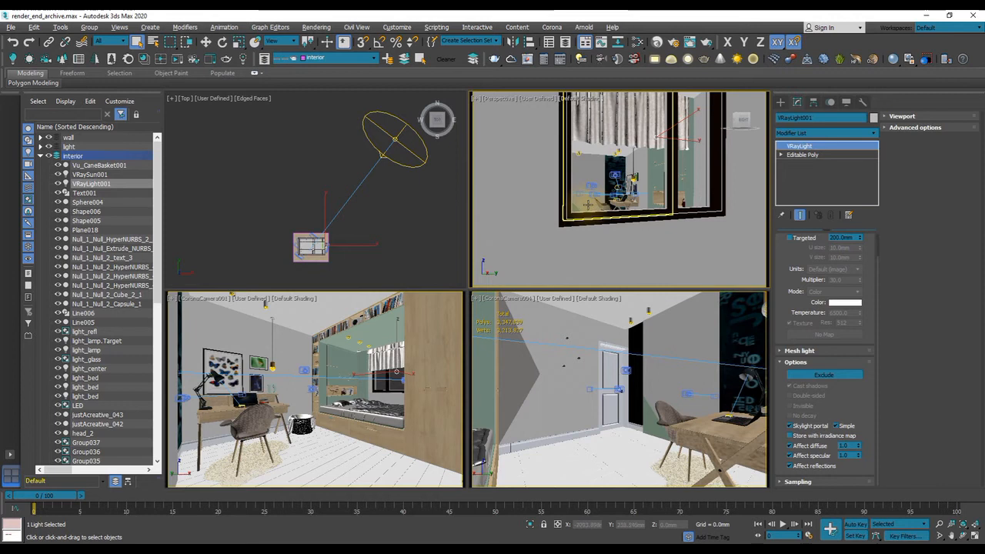
left_click(782, 102)
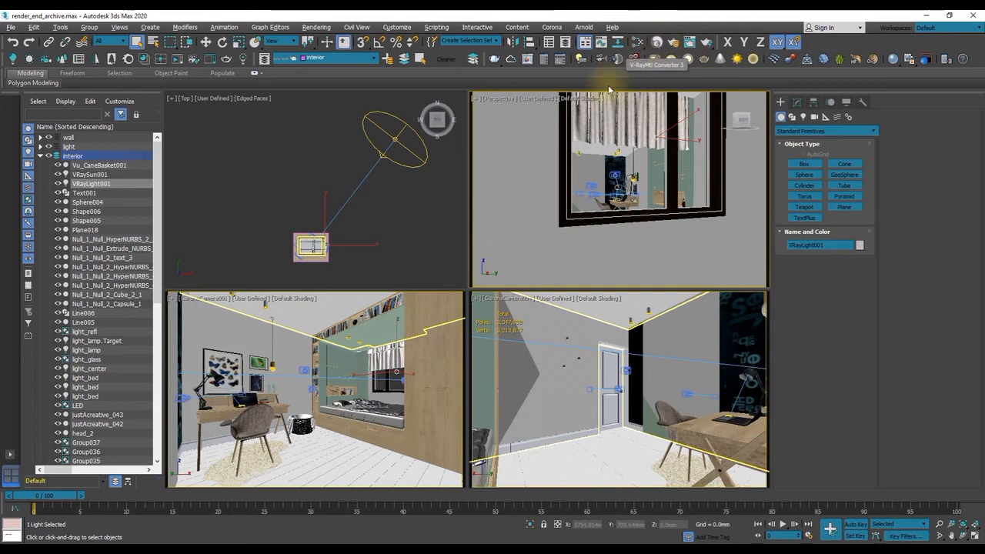
left_click(290, 338)
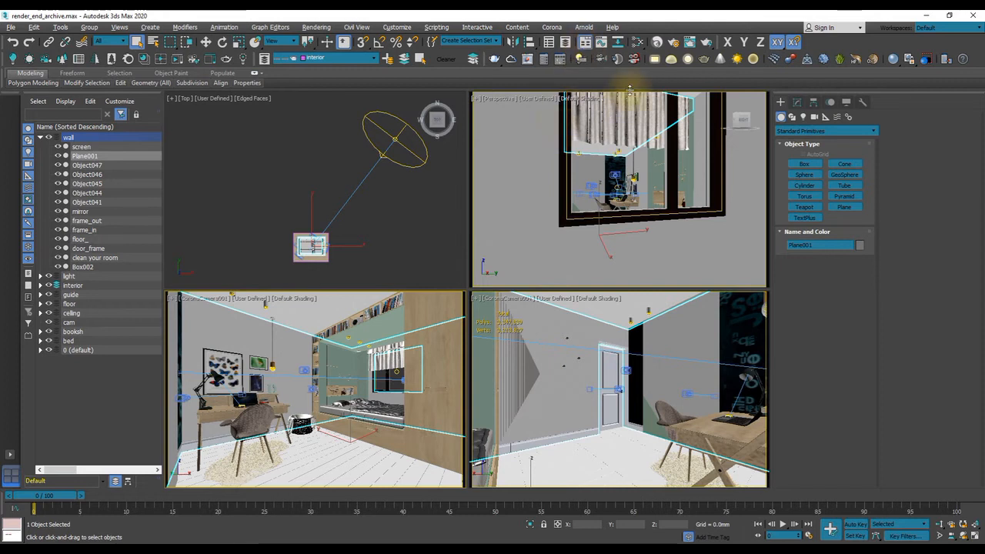
Change the production renderer from CoronaRenderer to V-Ray Next, update 3.1 in the render setup
left_click(527, 59)
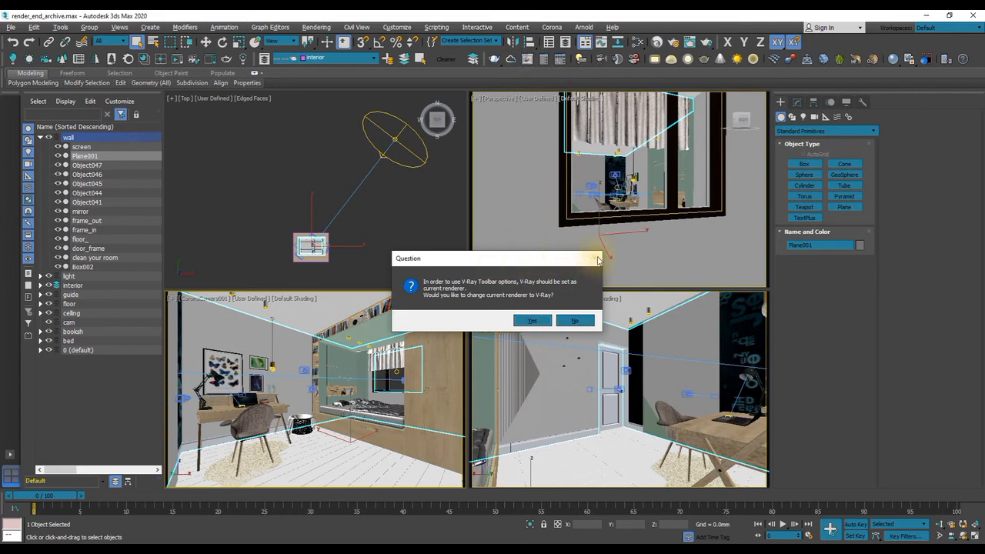
left_click(574, 320)
left_click(673, 42)
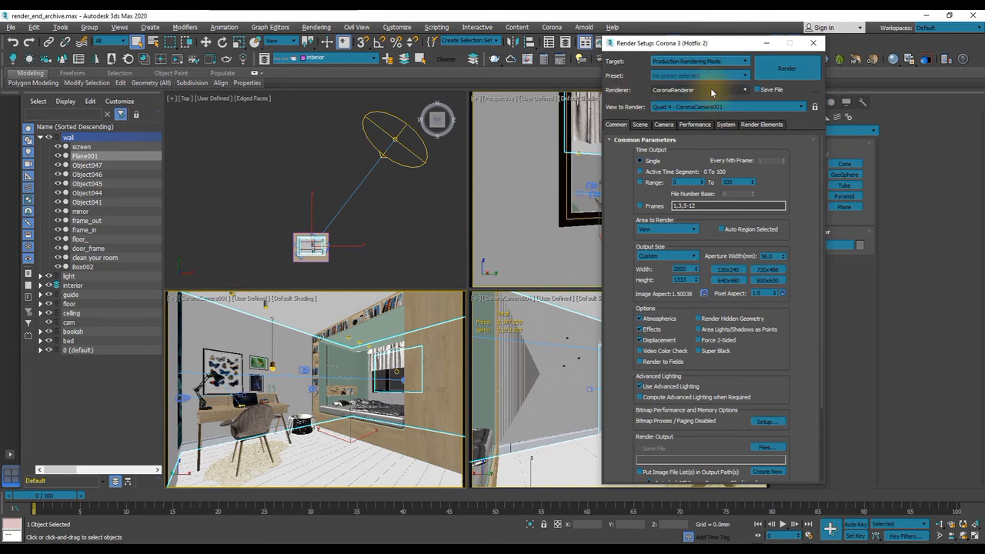
left_click(712, 90)
left_click(688, 150)
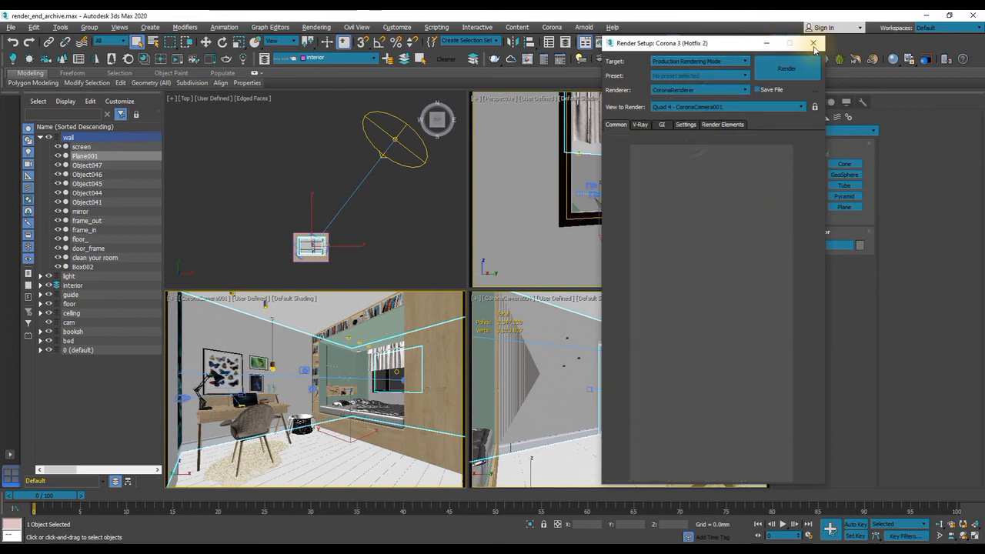
left_click(814, 47)
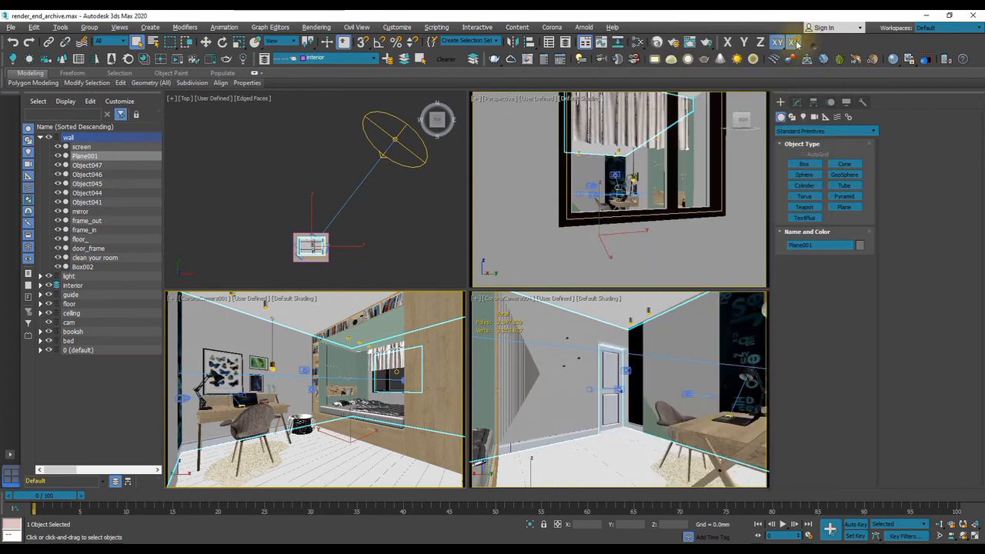
Bring up the V-Ray frame buffer and start an interactive render of the CoronaCamera001 view
left_click(530, 63)
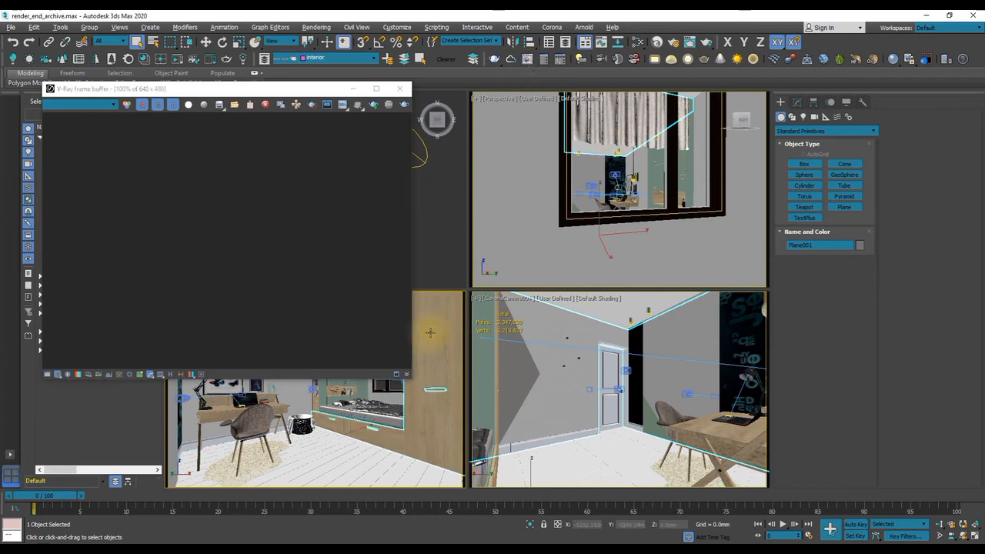
left_click(504, 361)
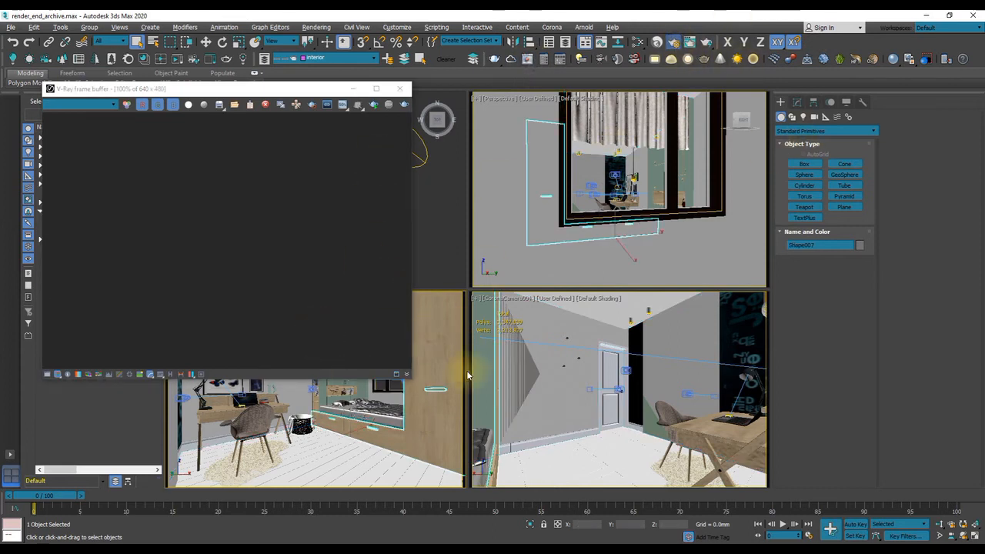
key("F10")
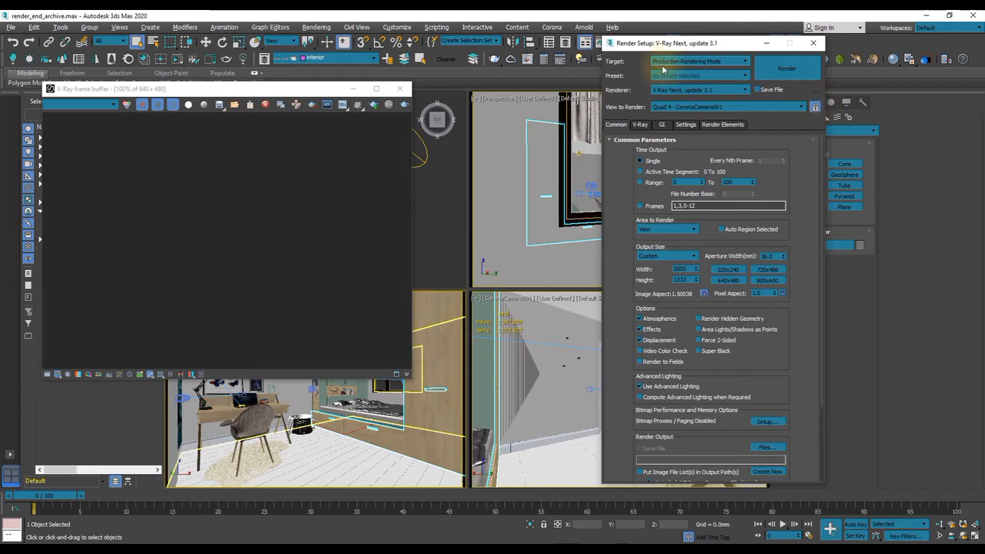
left_click(813, 43)
left_click_drag(271, 96, 234, 91)
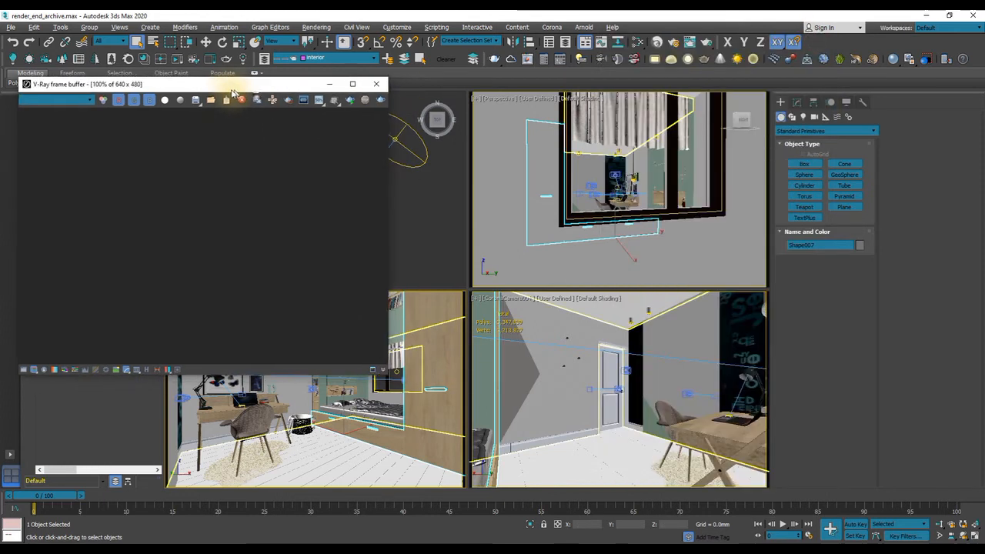
key("shift+q")
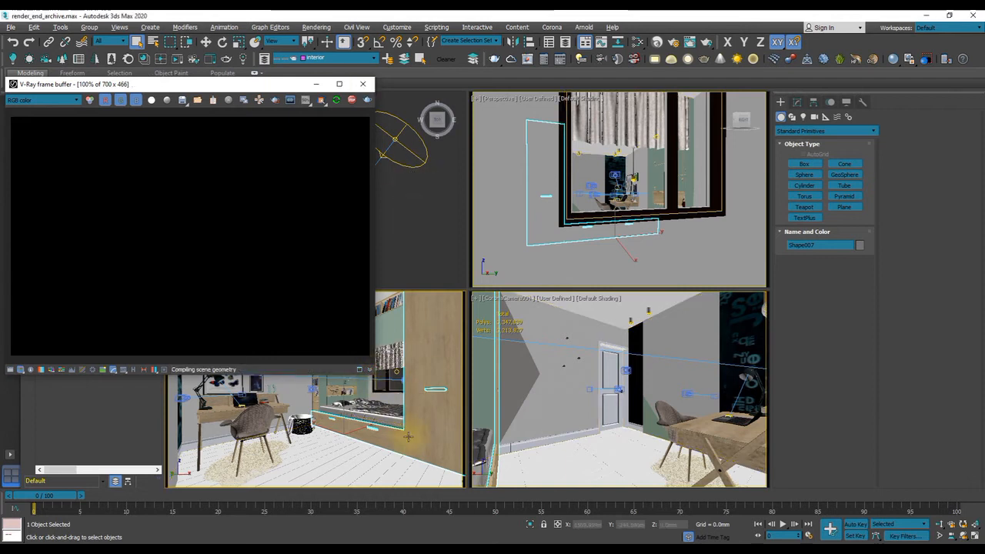
Enlarge the V-Ray frame buffer so the interactive render runs at 871 x 580
key("alt+Tab")
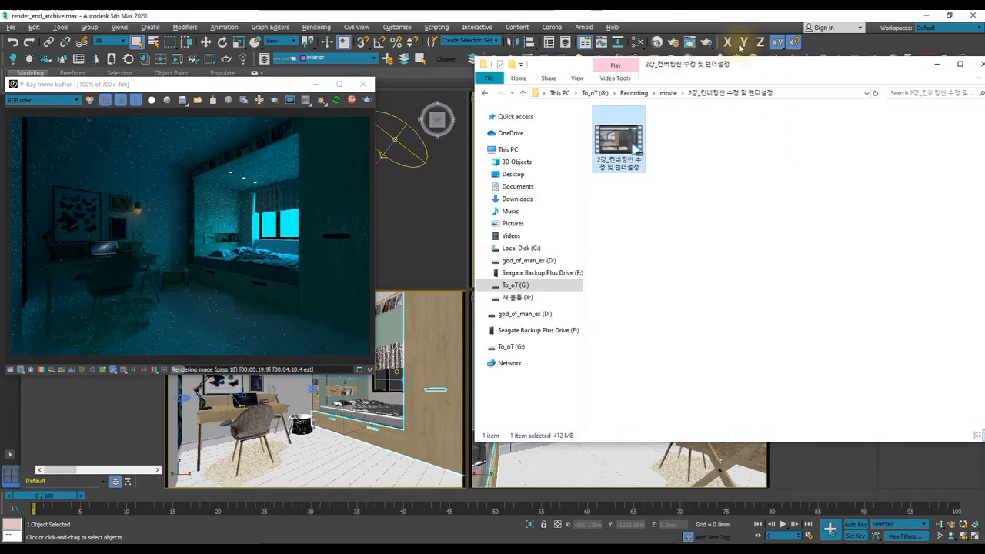
left_click(687, 16)
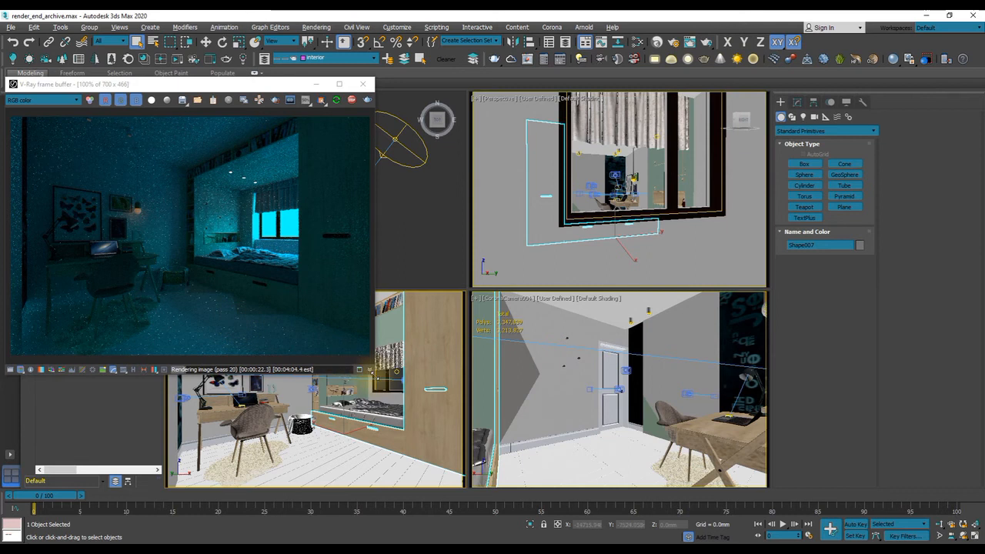
left_click_drag(369, 370, 447, 477)
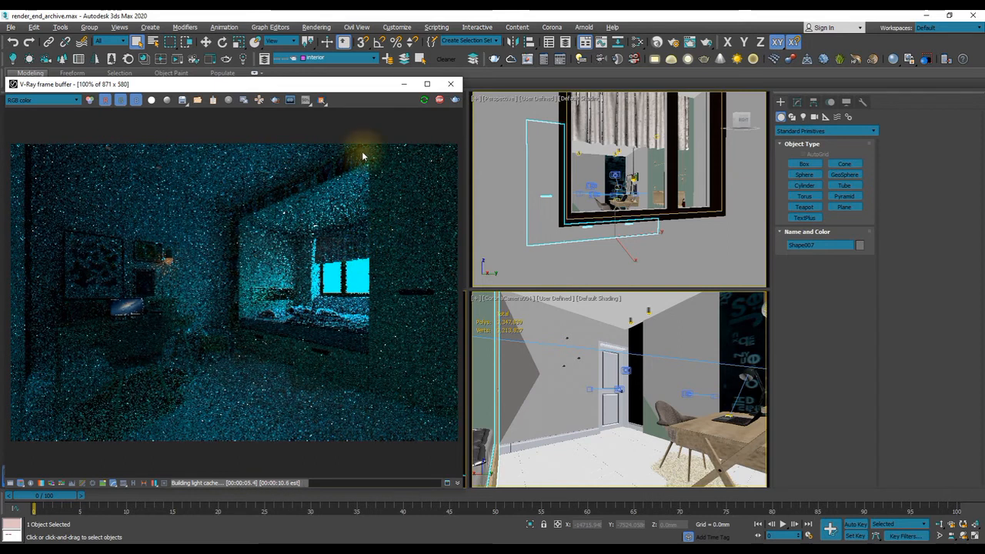
left_click(494, 14)
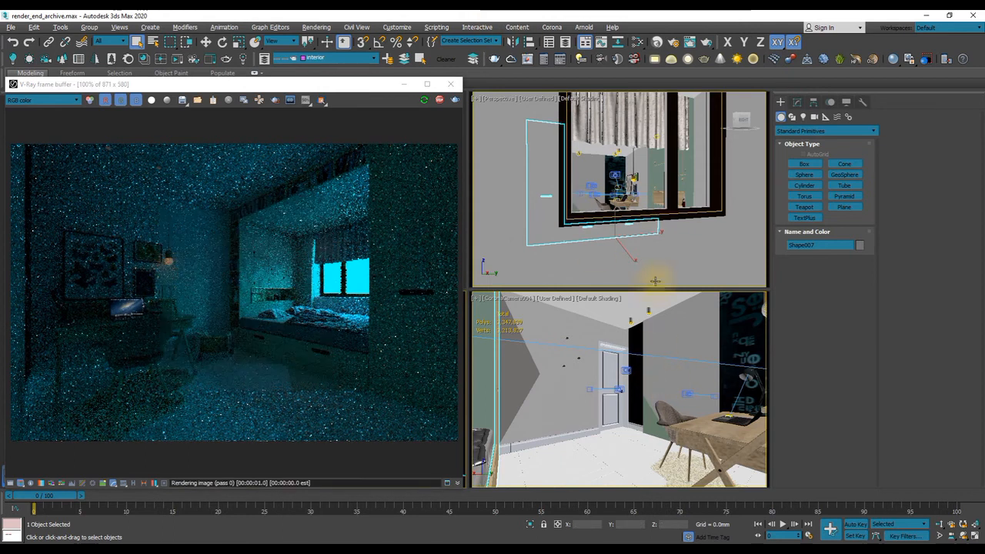
Open the Slate Material Editor, restrict selection to geometry and select the window object in the CoronaCamera001 view
right_click(579, 207)
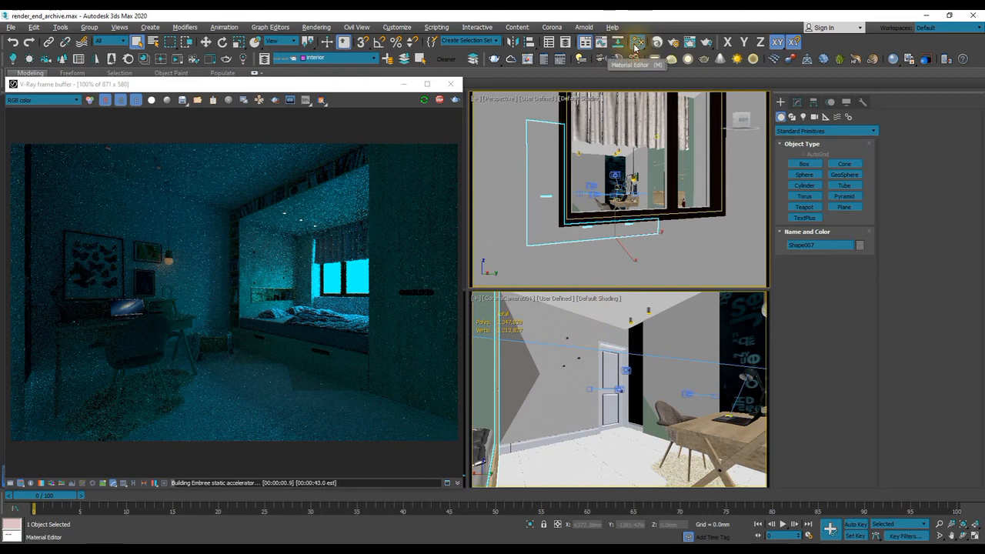
left_click(635, 47)
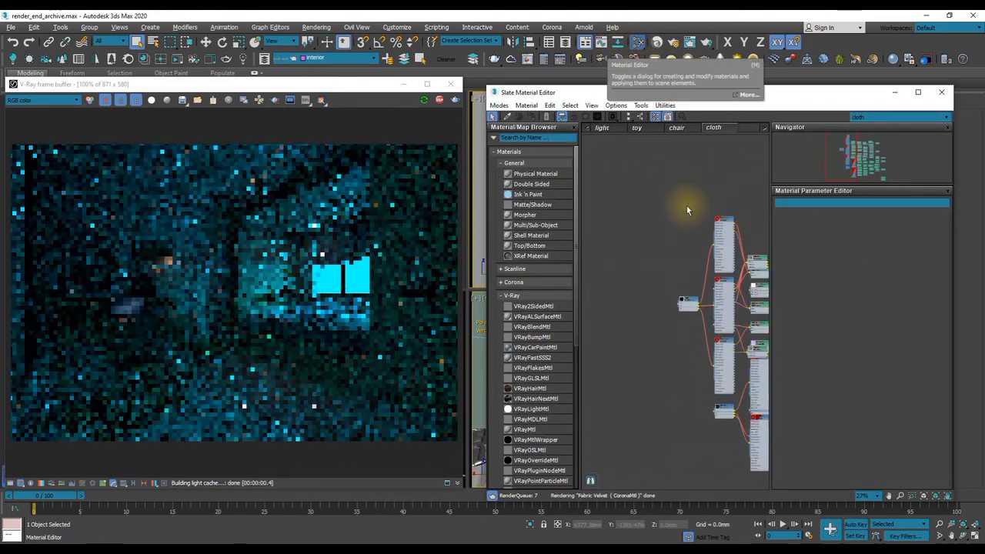
left_click_drag(337, 88, 729, 82)
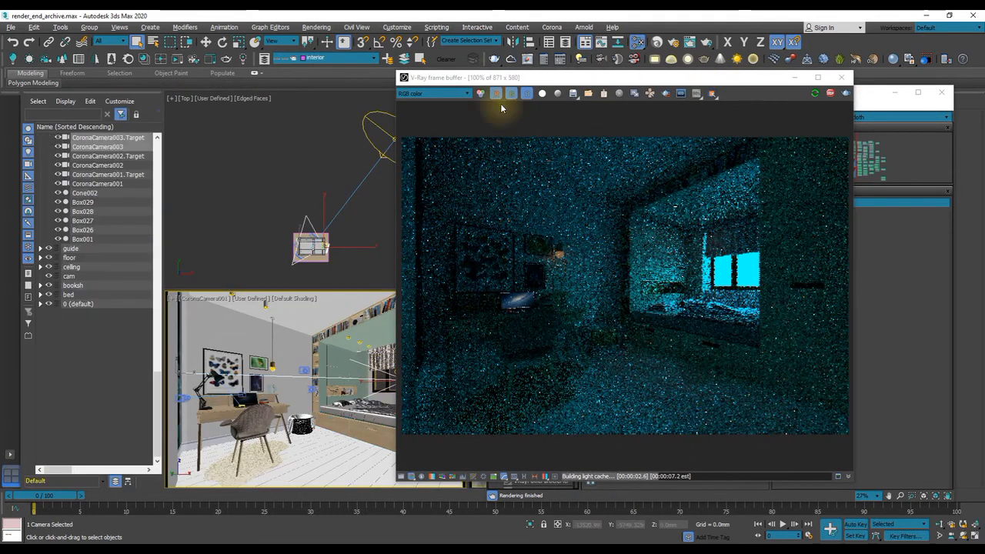
left_click_drag(502, 81, 624, 86)
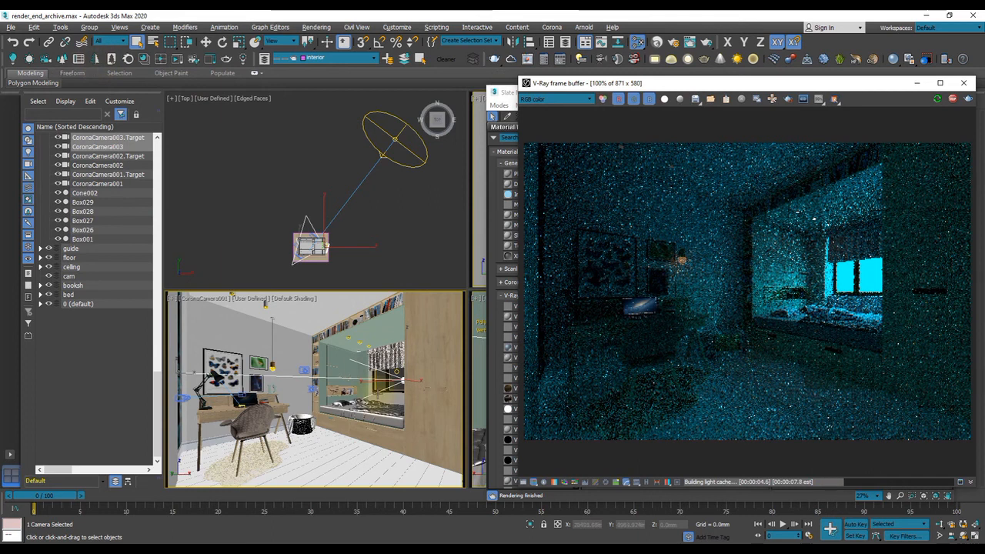
left_click(110, 40)
left_click(111, 60)
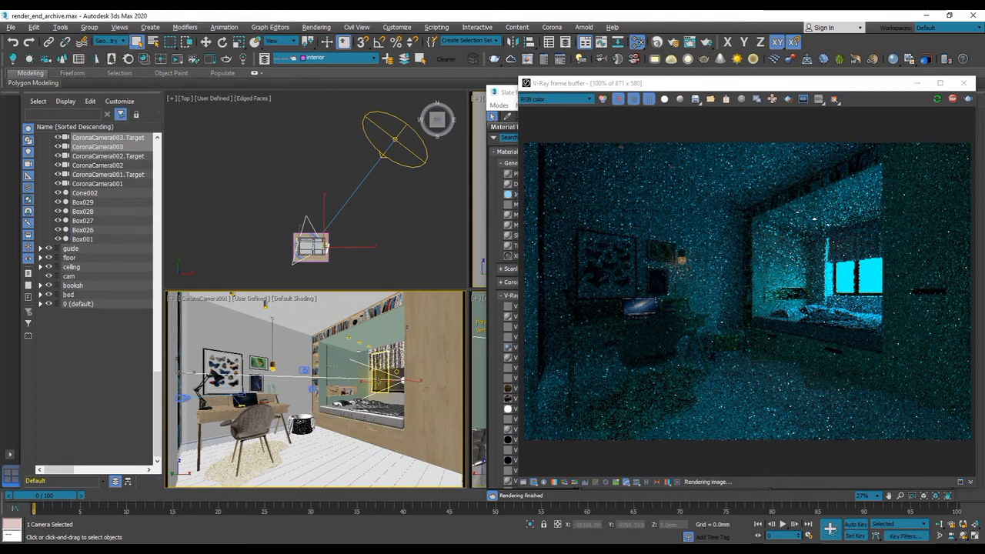
left_click(373, 386)
Create a new material view, View11, and load the selected window object's material into it
left_click_drag(589, 83, 89, 94)
right_click(748, 130)
left_click(790, 133)
key("Return")
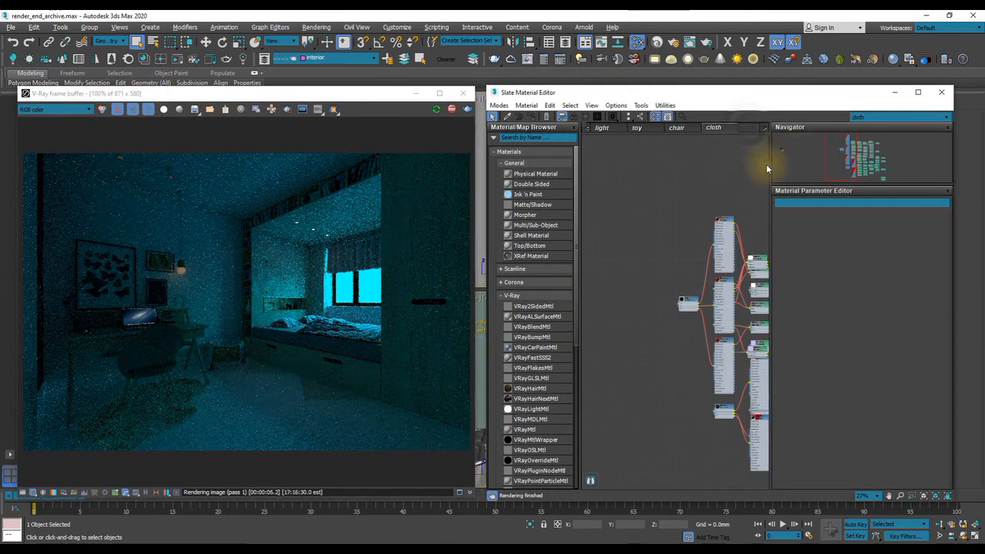
left_click(498, 105)
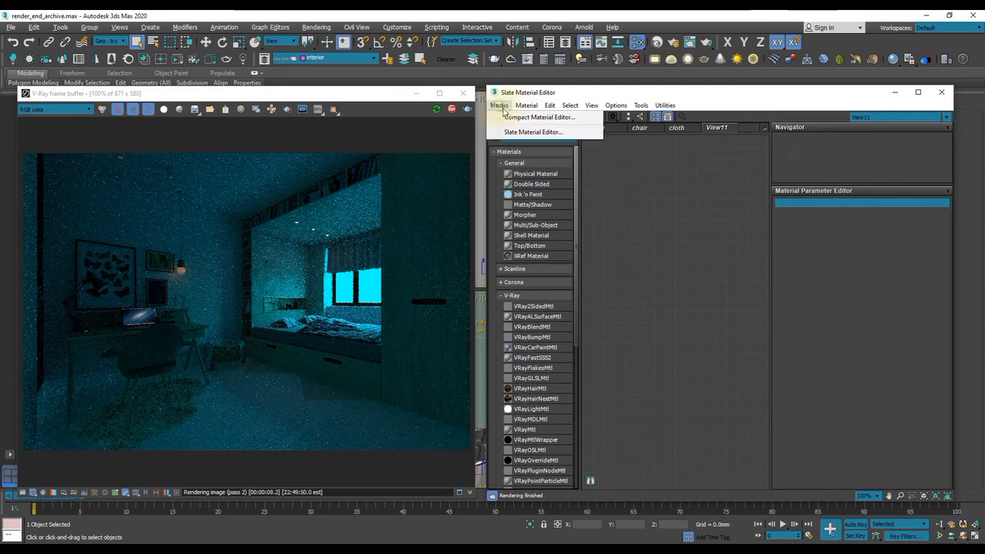
left_click(546, 126)
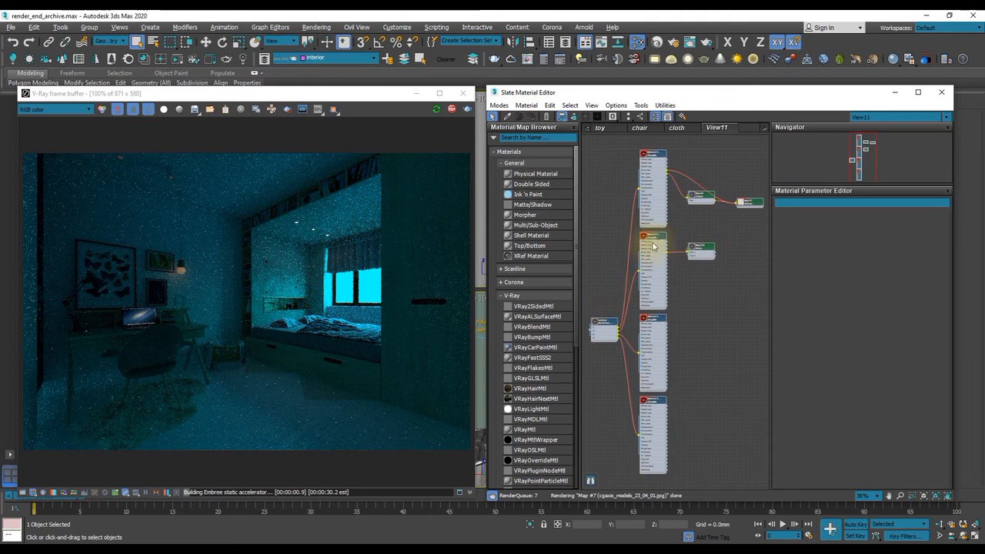
Set the fog color of the window glass material, Material #230, to near white and close the material editor
double_click(656, 237)
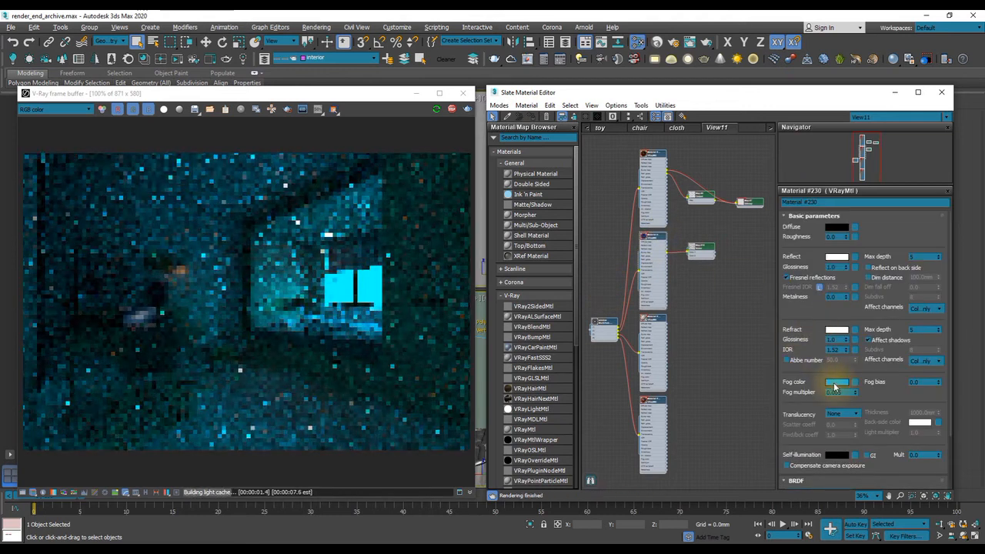
left_click(837, 382)
left_click_drag(293, 84, 295, 141)
left_click(384, 171)
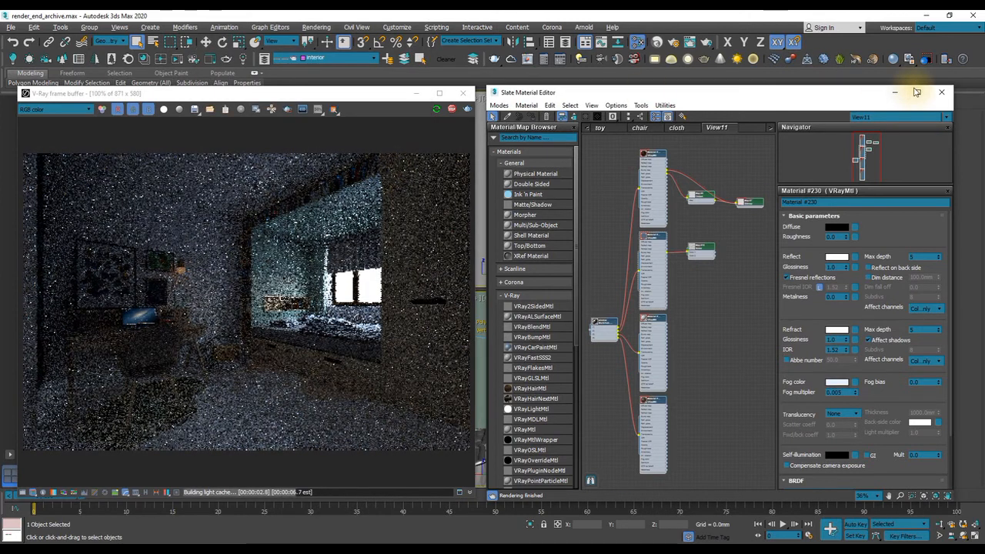
left_click(941, 92)
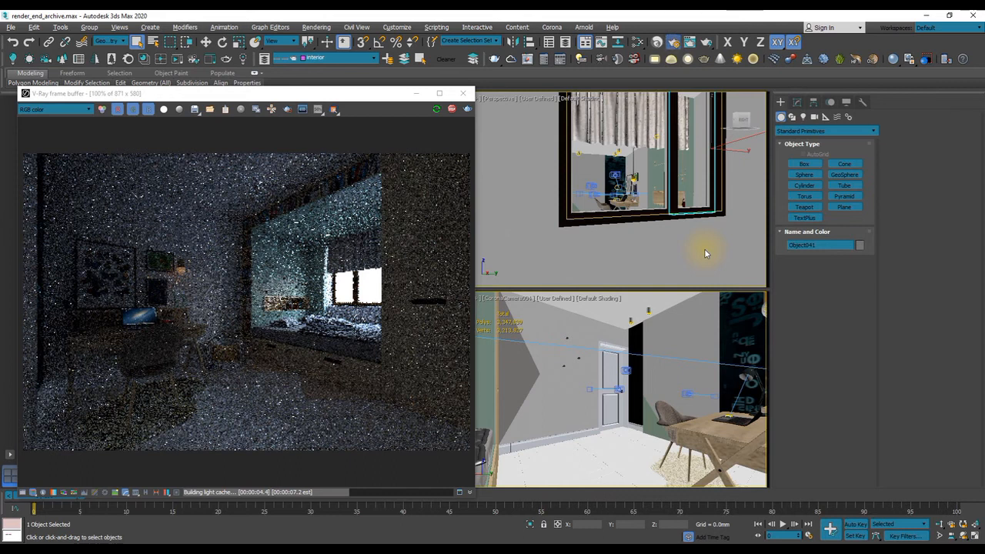
Enable auto exposure and auto white balance in the V-Ray camera render settings
key("F10")
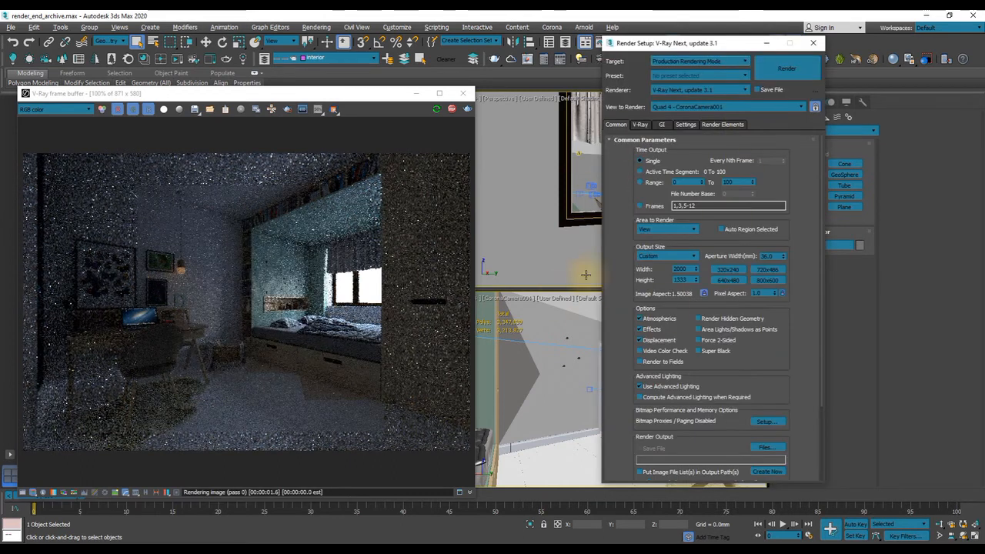
left_click(641, 124)
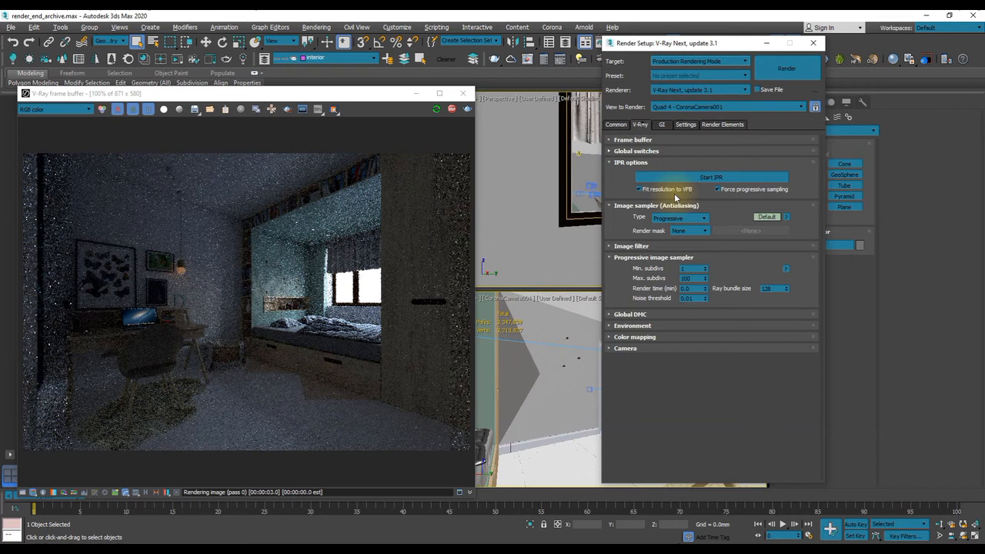
left_click(619, 351)
left_click(636, 316)
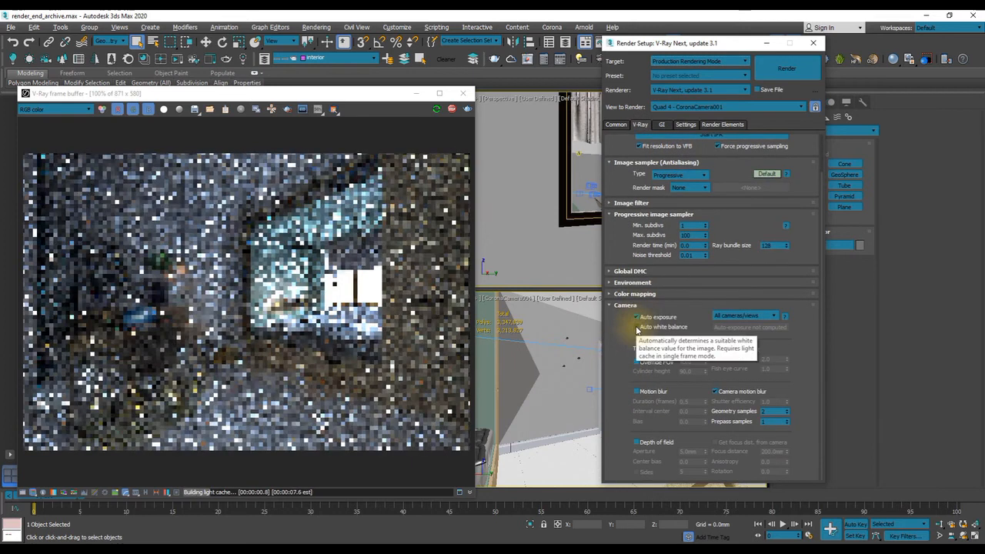
left_click(638, 327)
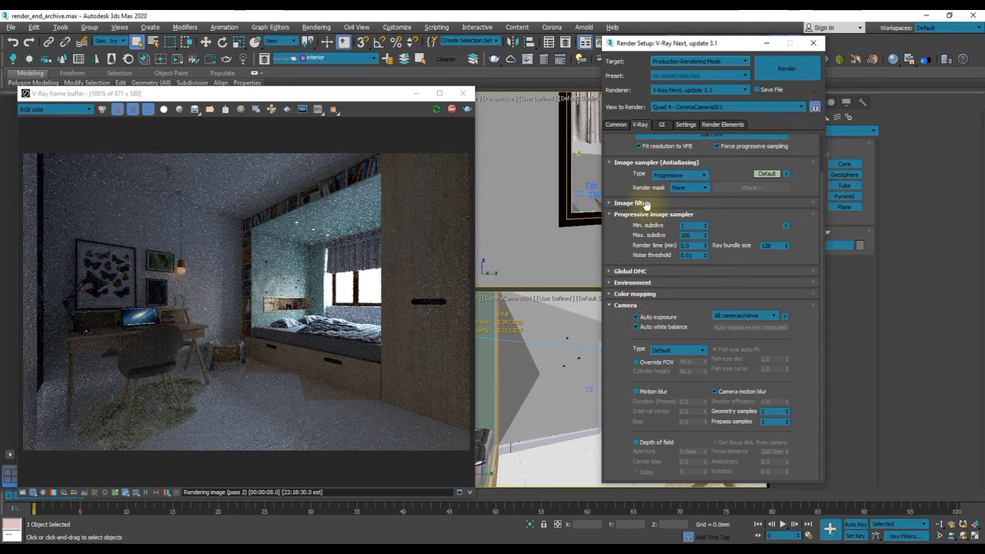
left_click_drag(651, 45, 538, 109)
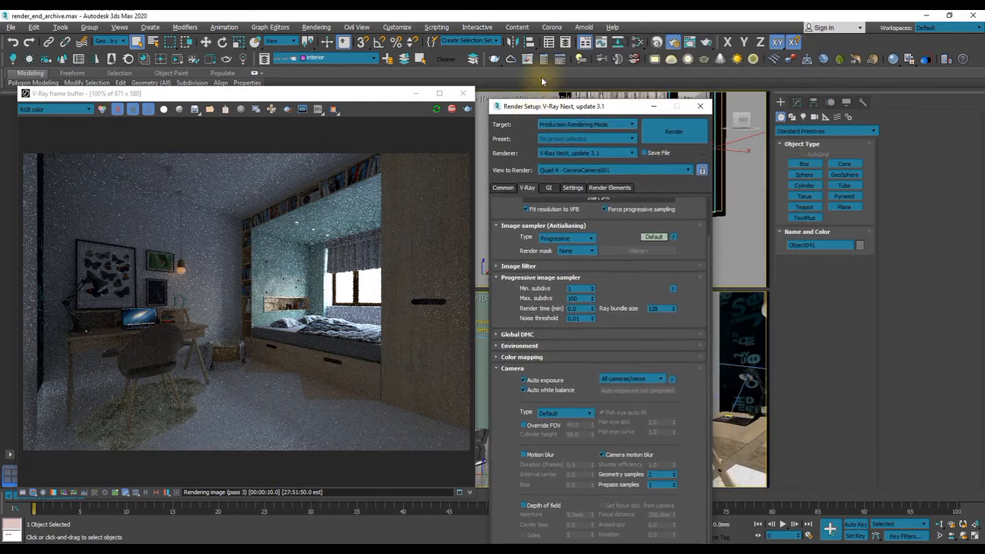
Open the V-Ray Light Lister and change the type of light_bed, light_celing_01 and light_celing_02 to Disc
left_click(580, 63)
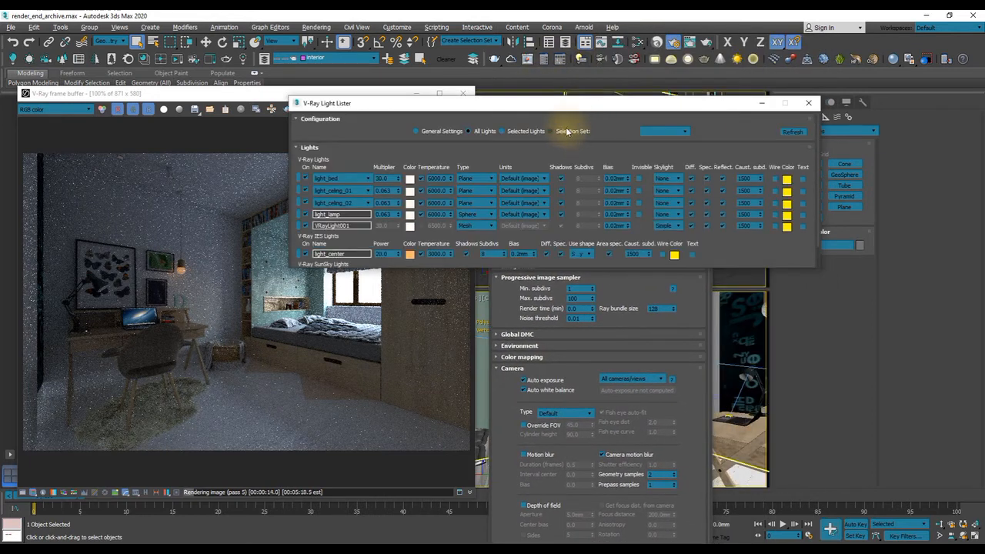
left_click_drag(462, 108, 637, 107)
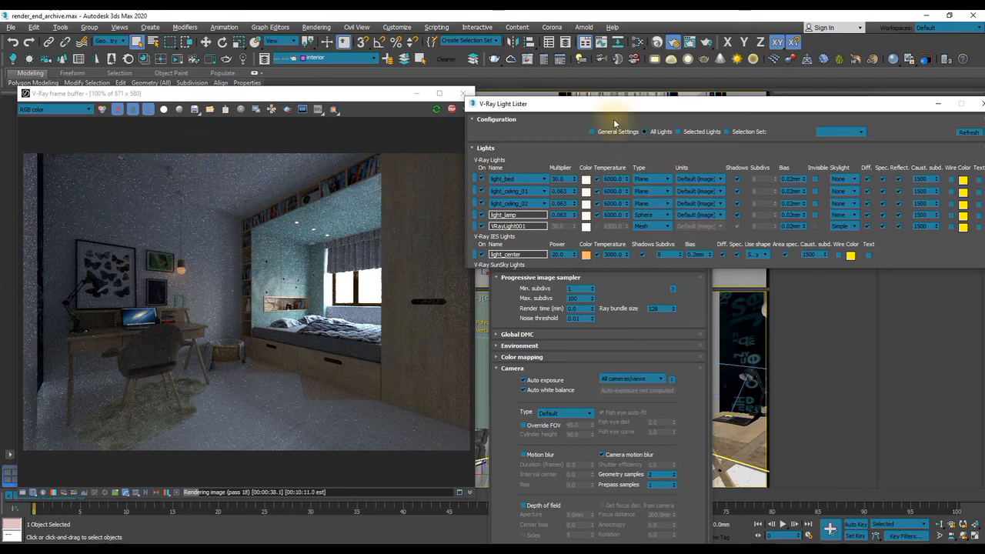
left_click_drag(638, 106, 624, 77)
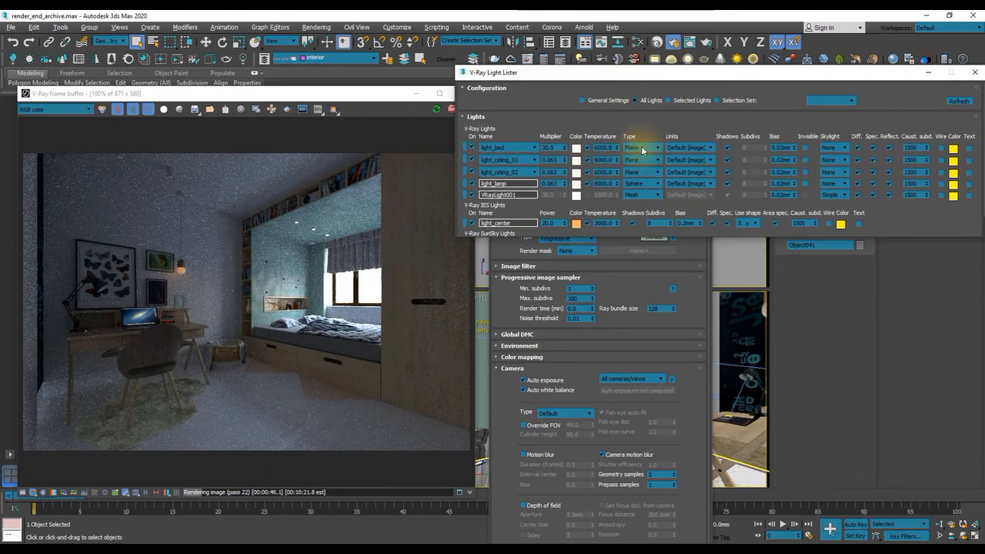
left_click(641, 148)
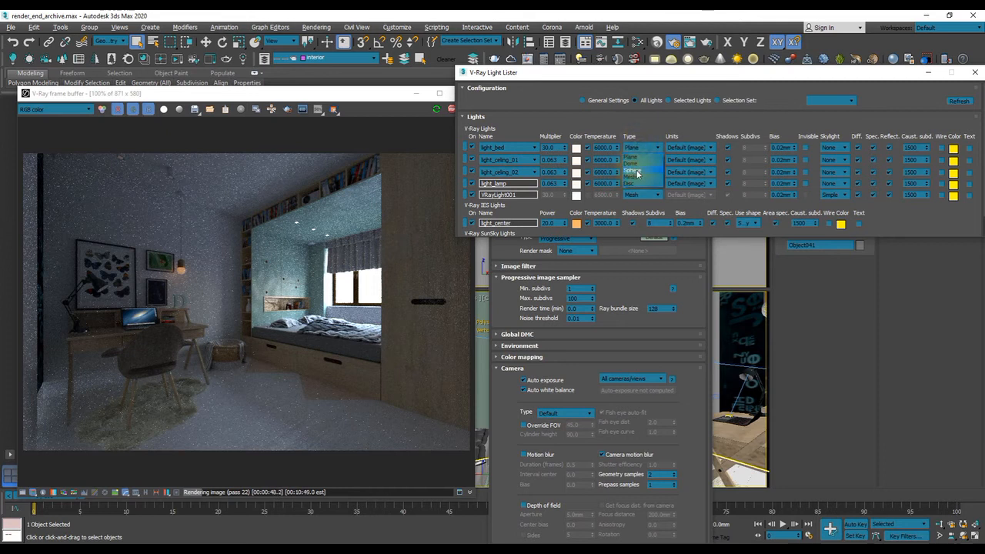
left_click(640, 185)
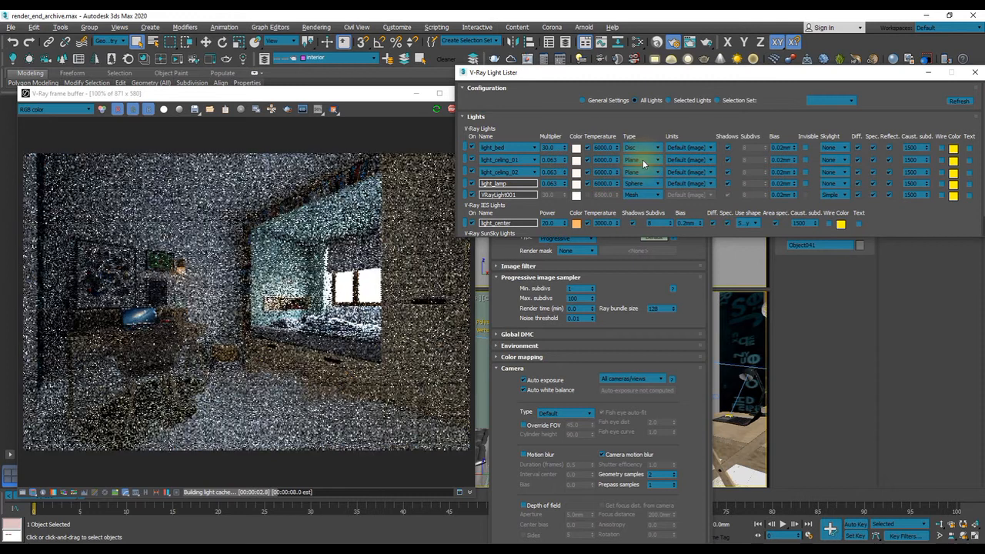
left_click(642, 159)
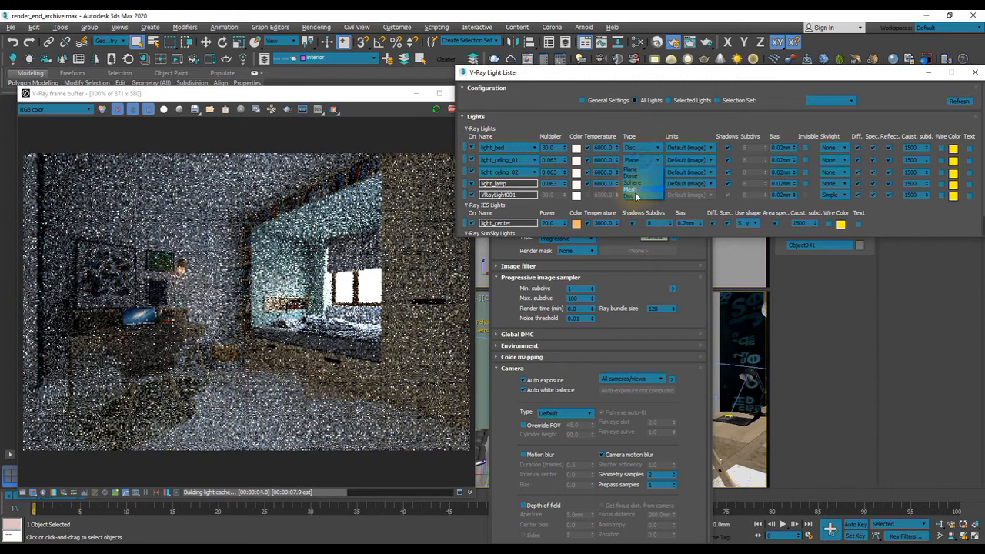
left_click(636, 195)
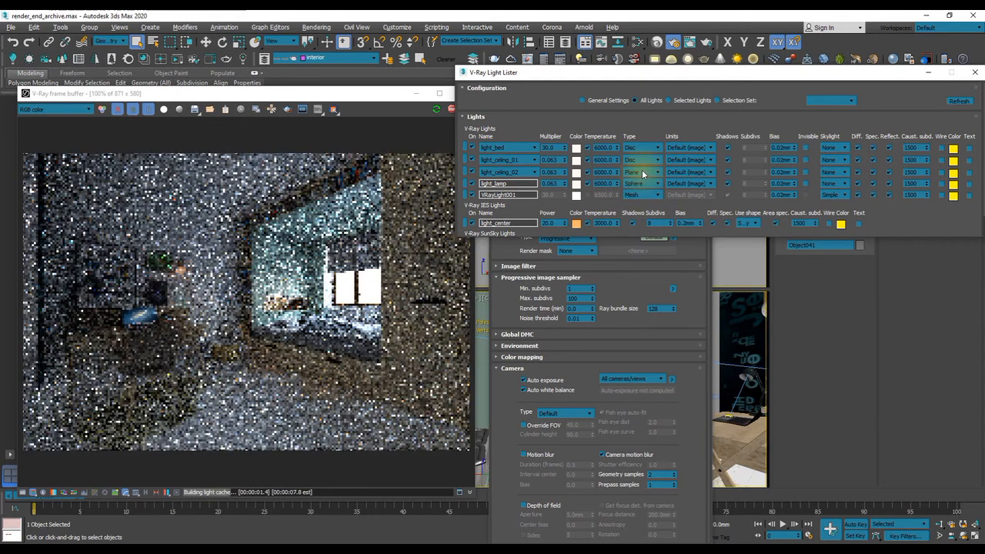
left_click(642, 171)
left_click(636, 207)
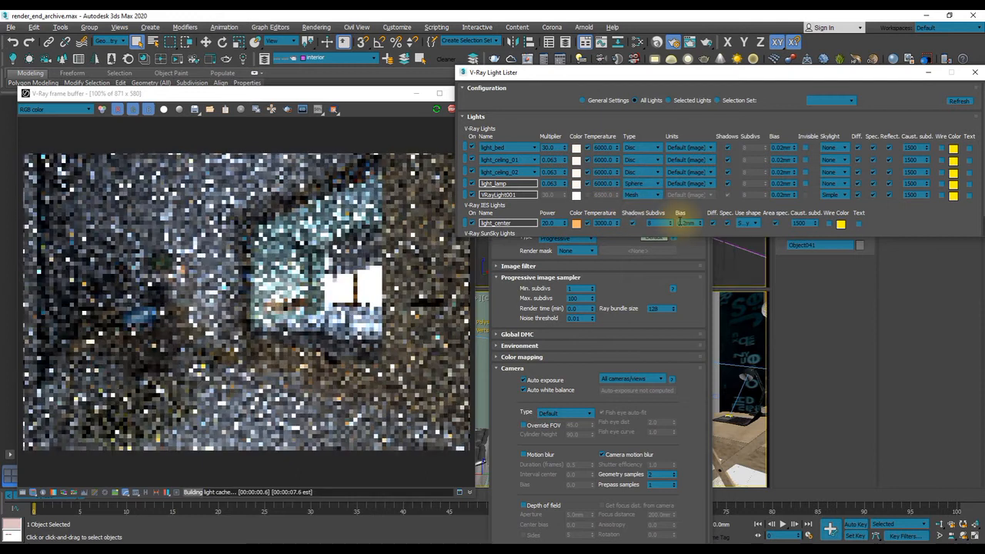
Set the light_celing_01 lights to radiance units (W/m²/sr) with a multiplier of 15
double_click(551, 159)
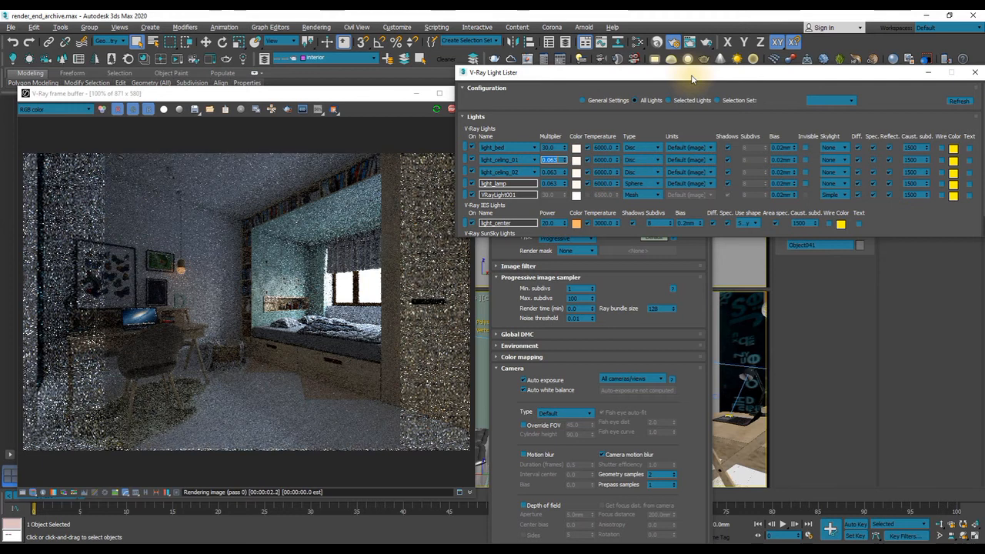
left_click_drag(692, 78, 471, 106)
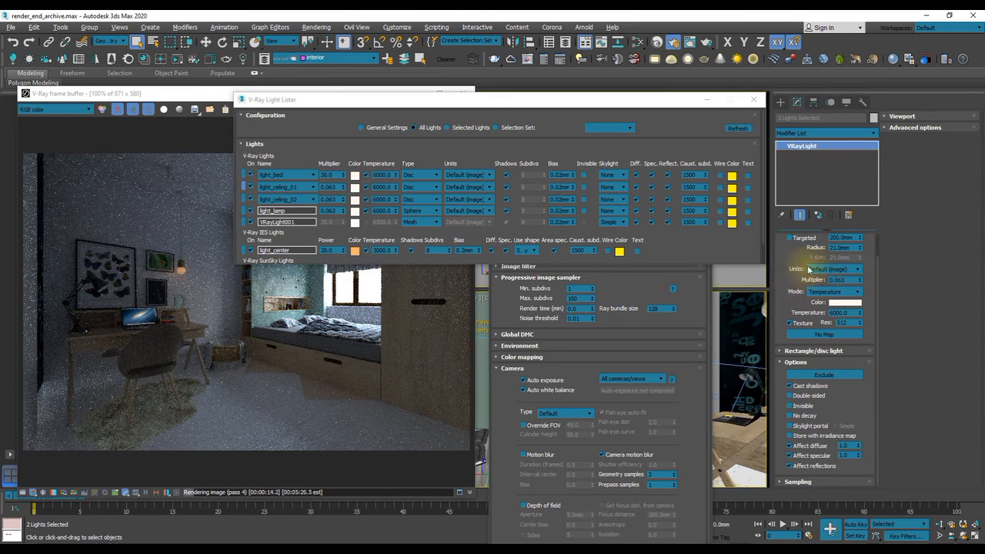
left_click_drag(790, 267, 791, 292)
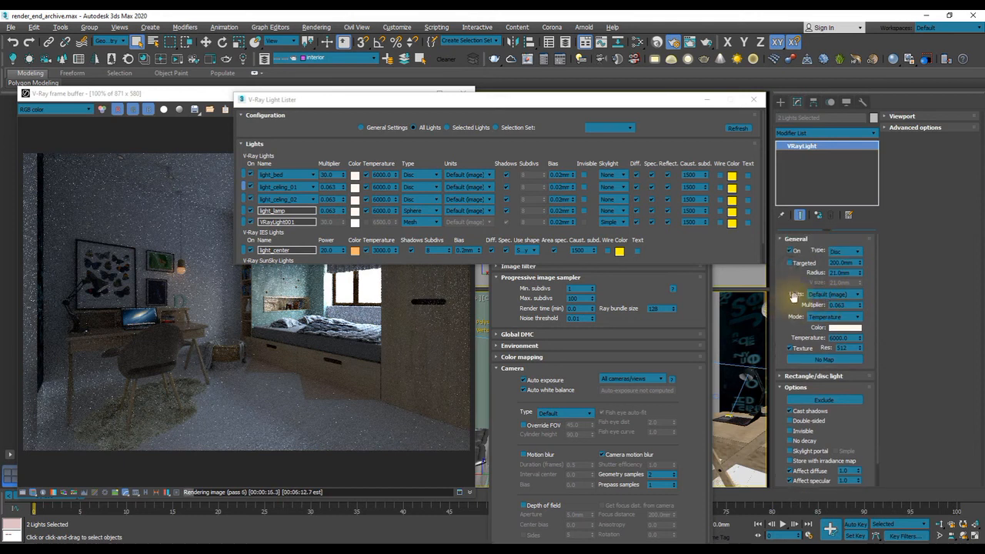
left_click(815, 296)
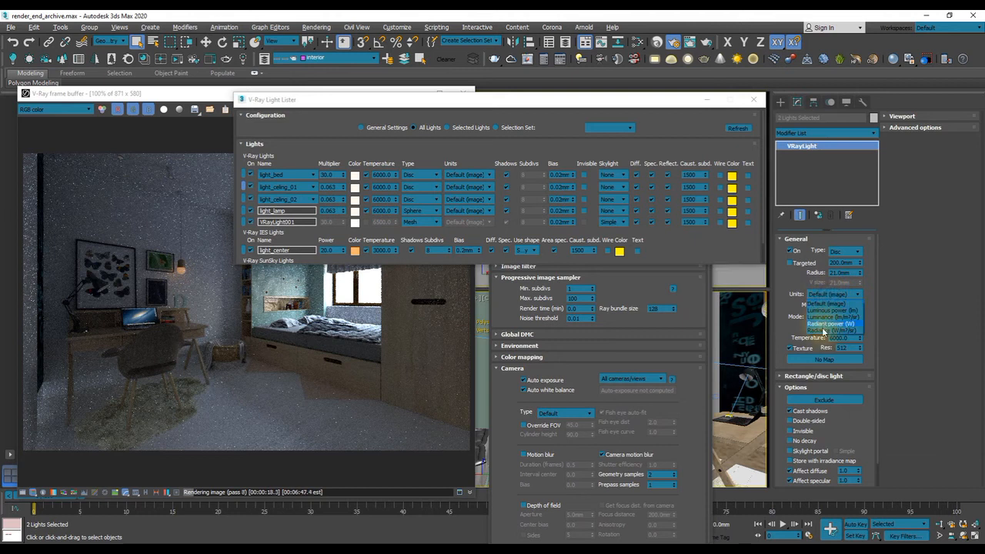
left_click(835, 330)
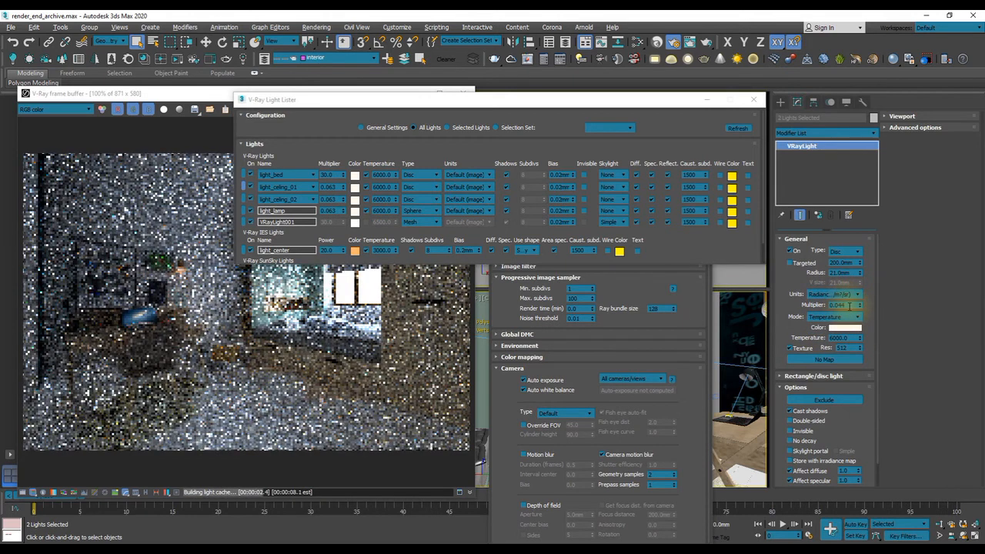
double_click(849, 305)
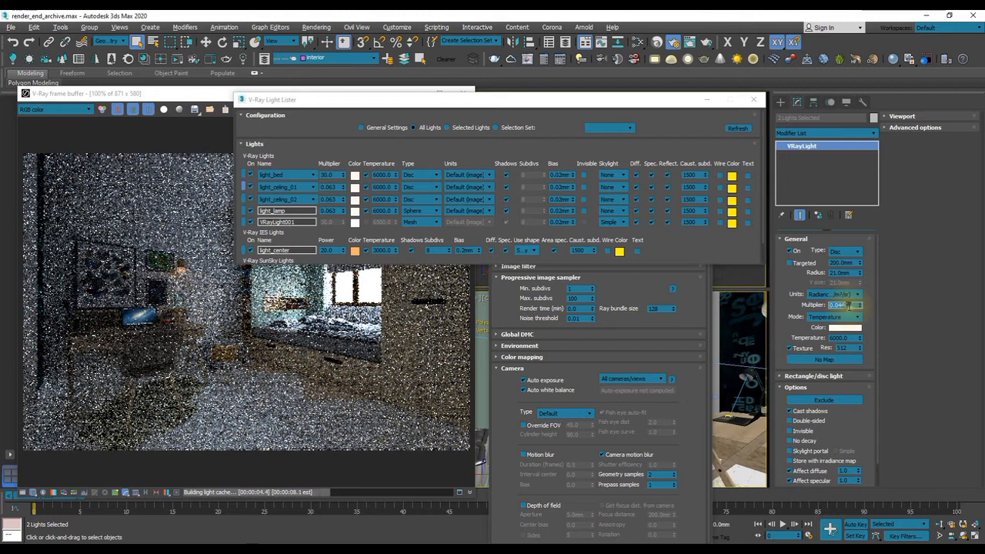
type("15")
key("Return")
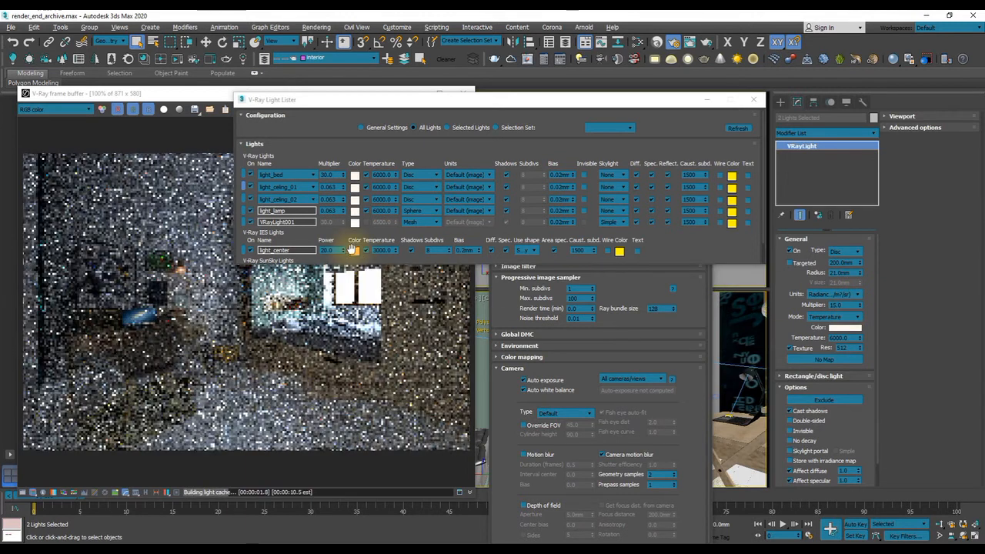
Set the light_celing_02 lights to radiance units (W/m²/sr) with a multiplier of 15
left_click(243, 200)
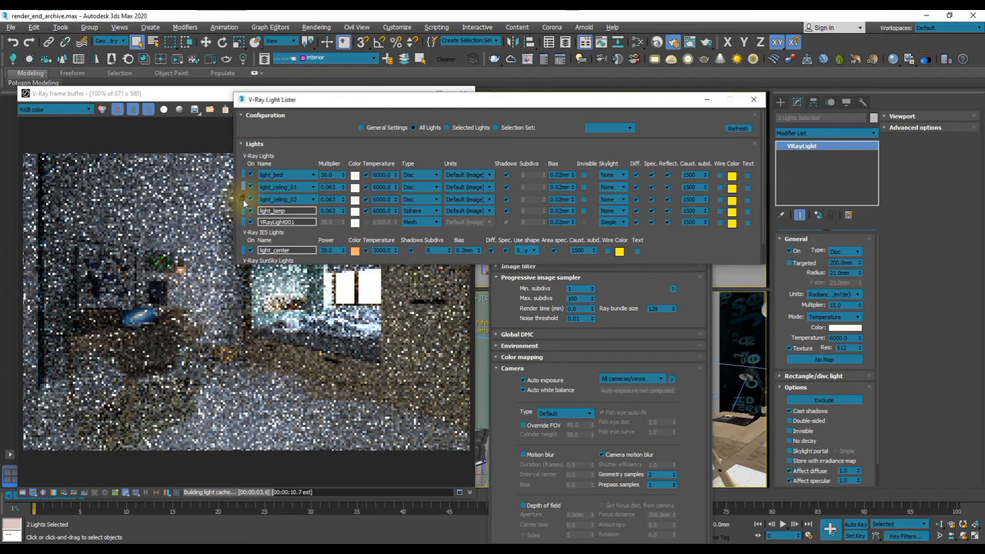
double_click(838, 305)
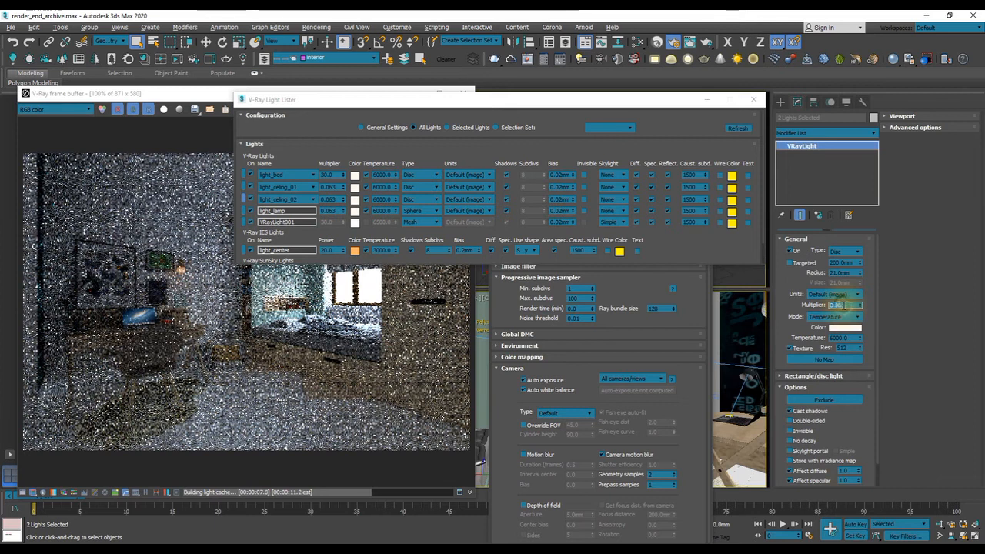
left_click(833, 294)
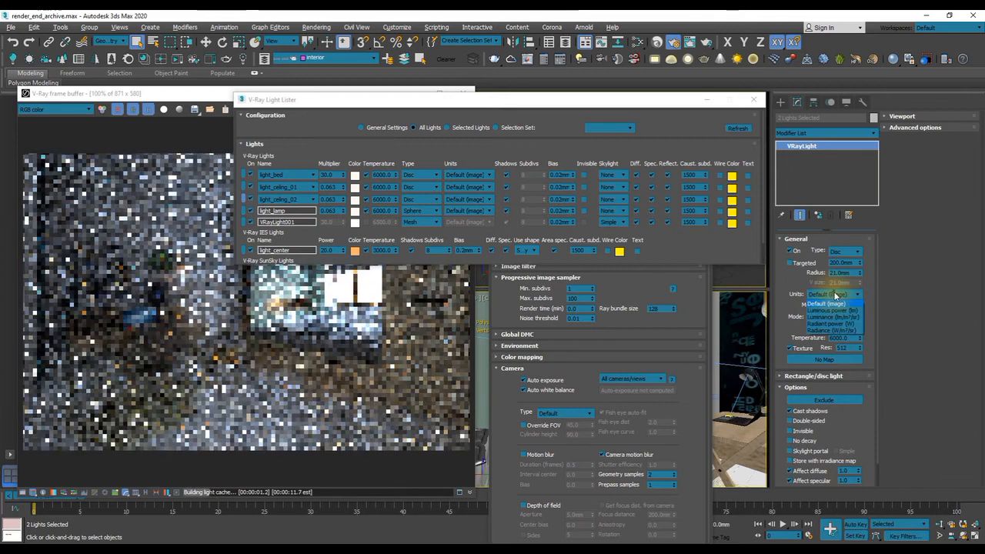
left_click(828, 330)
type("15")
key("Return")
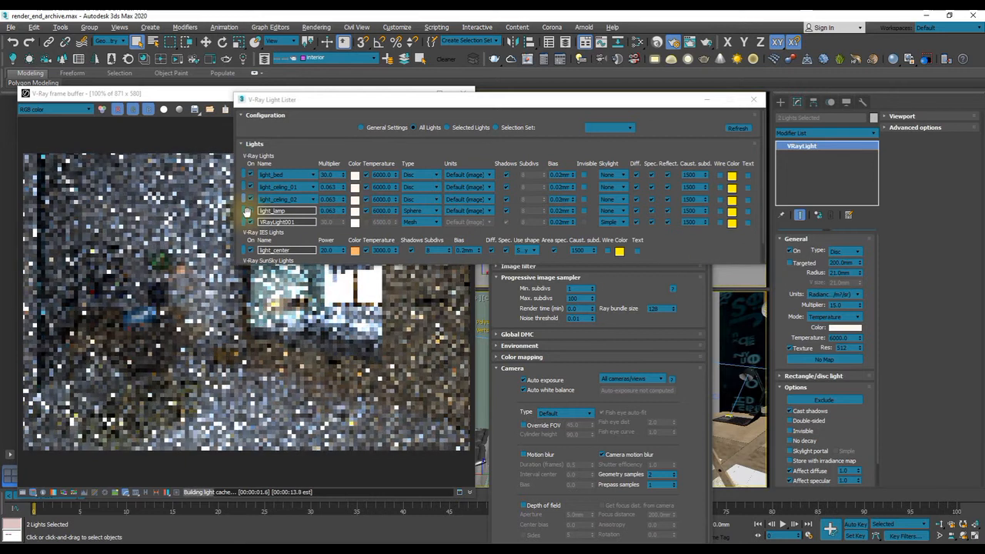
Set the light_lamp sphere light to radiance units (W/m²/sr) with a multiplier of 15
left_click(244, 211)
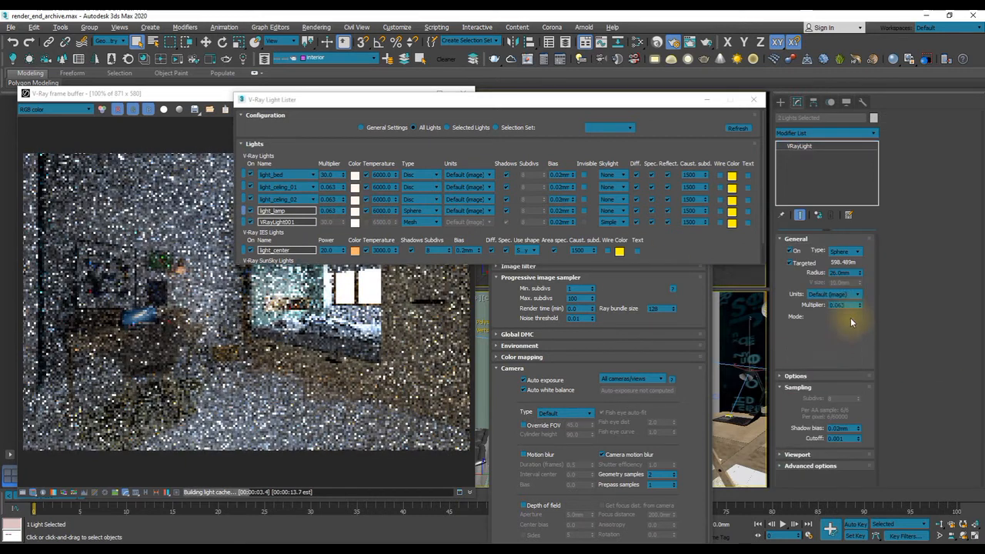
left_click(838, 296)
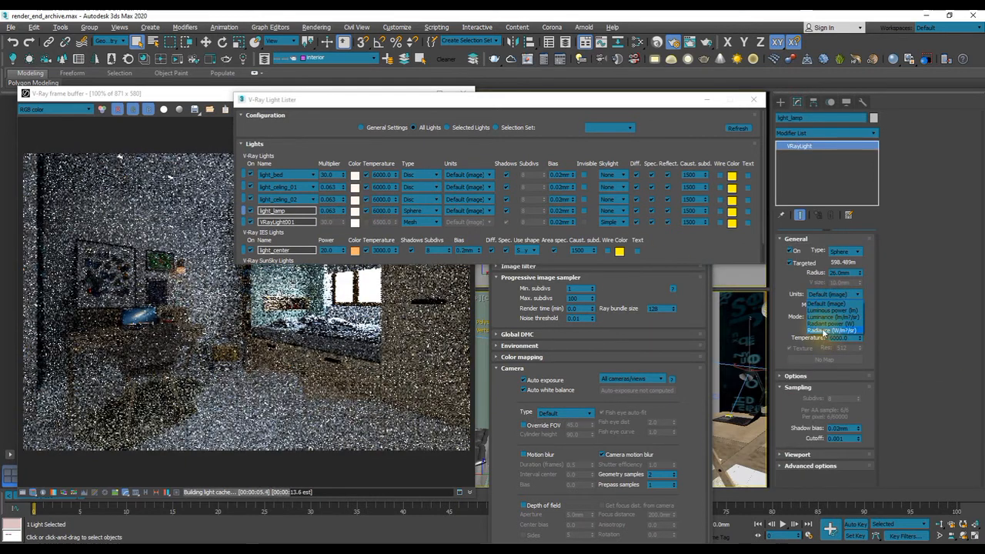
left_click(827, 331)
type("15")
key("Return")
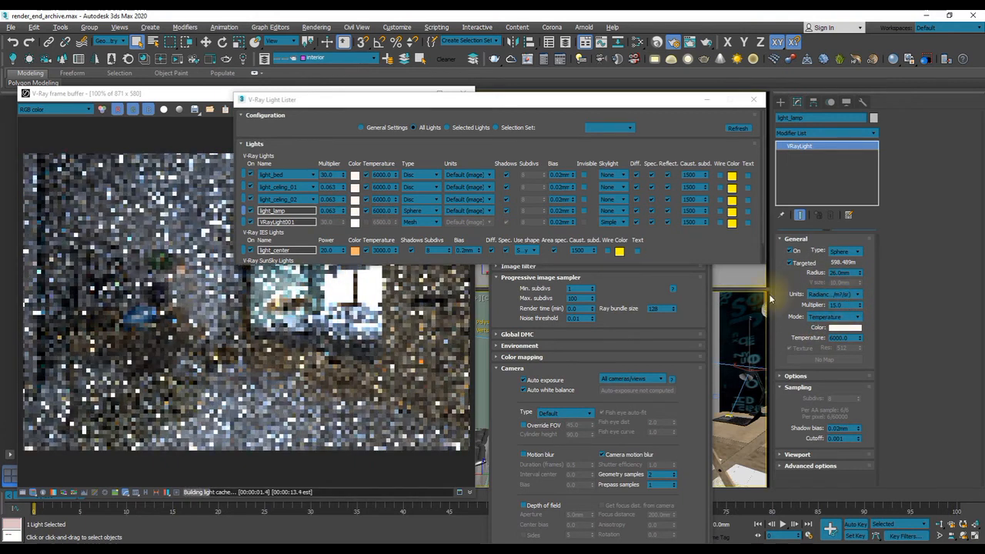
Extend the light list to show the sun, and set the intensity value of the IES light light_center to 50
left_click_drag(496, 265, 496, 314)
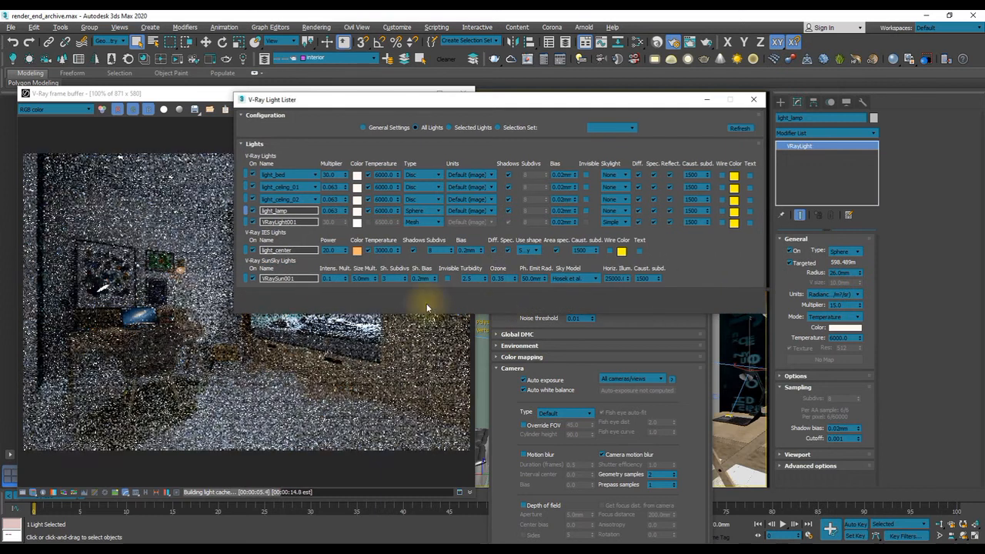
left_click(275, 248)
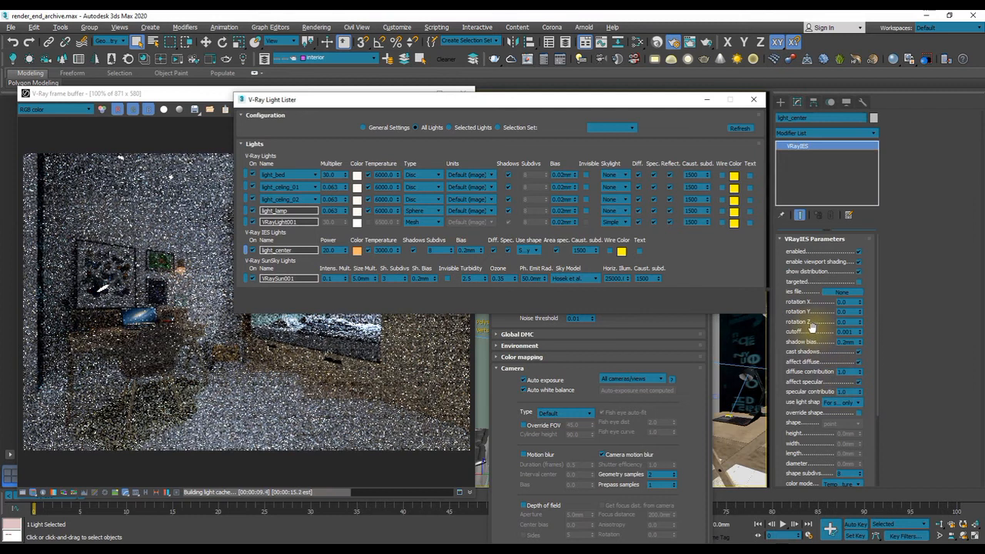
left_click_drag(809, 328, 816, 254)
left_click(844, 449)
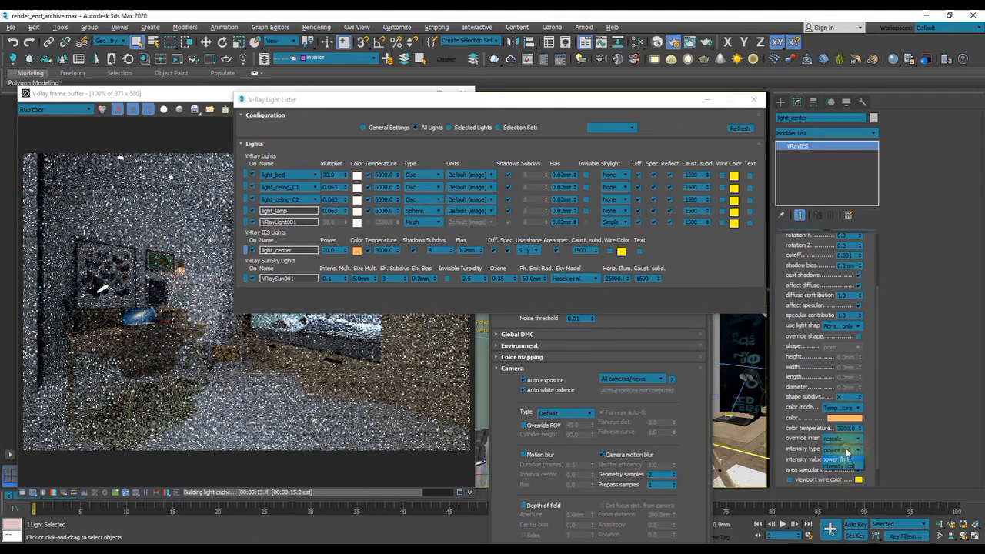
left_click_drag(812, 380, 809, 316)
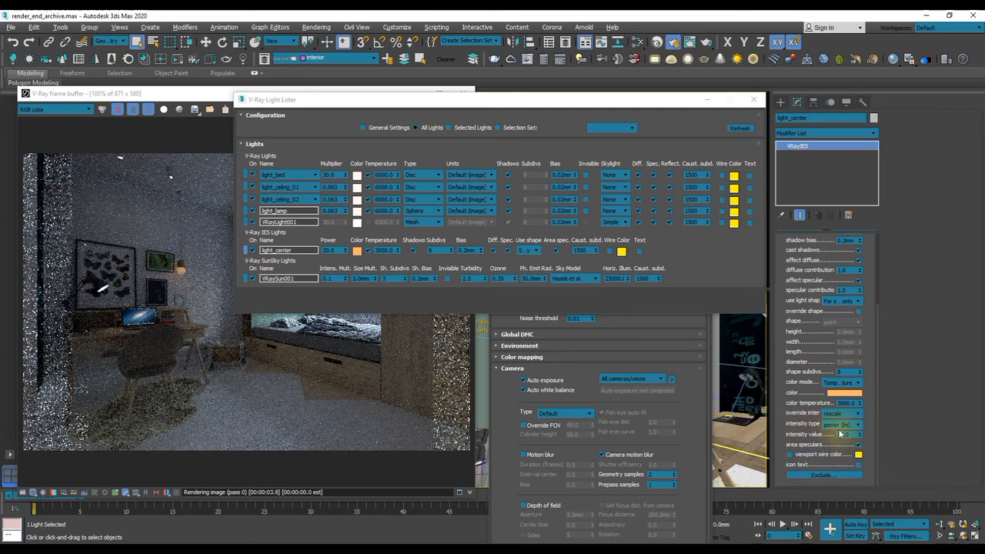
double_click(846, 434)
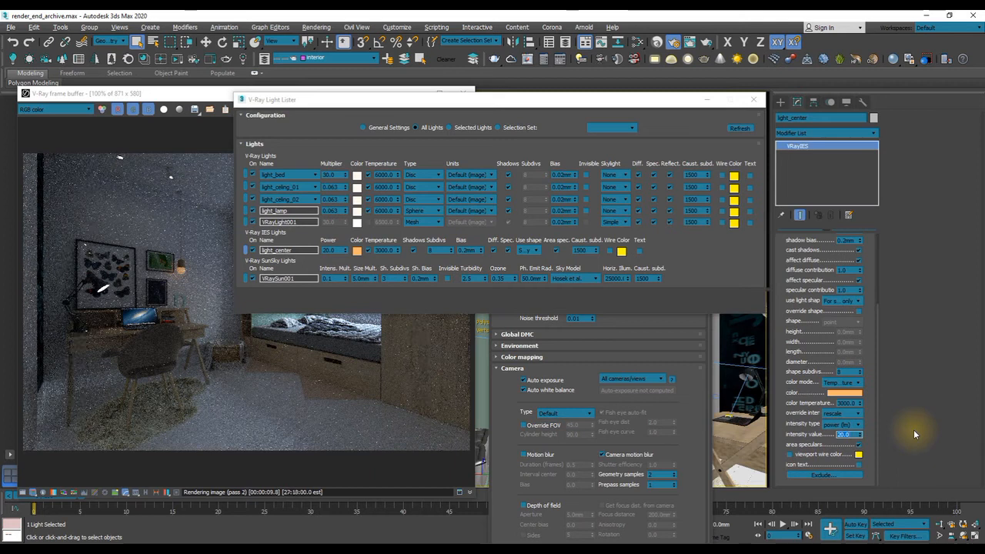
type("50")
key("Return")
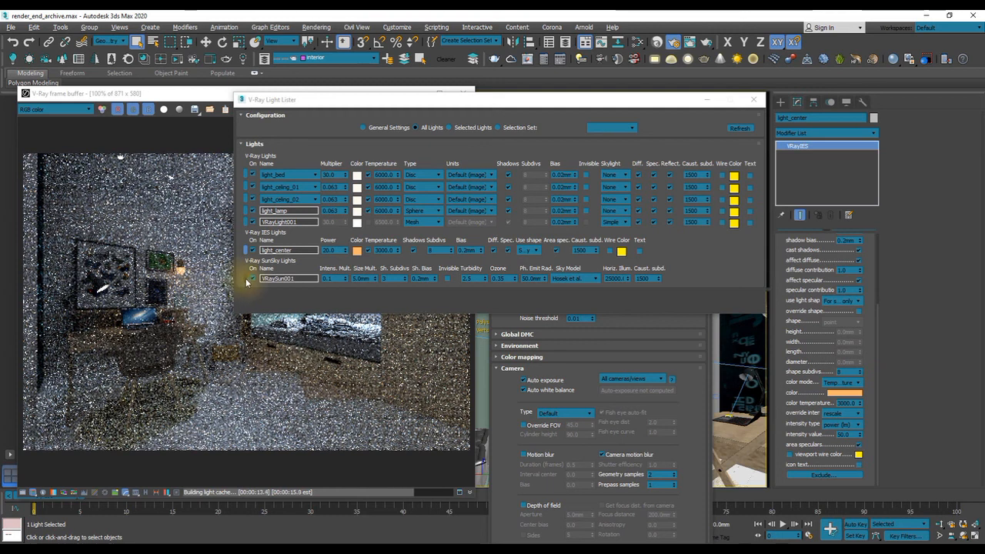
Set VRaySun001's intensity multiplier to 1, refresh the light list and close the Light Lister
left_click(335, 277)
type("1")
key("Return")
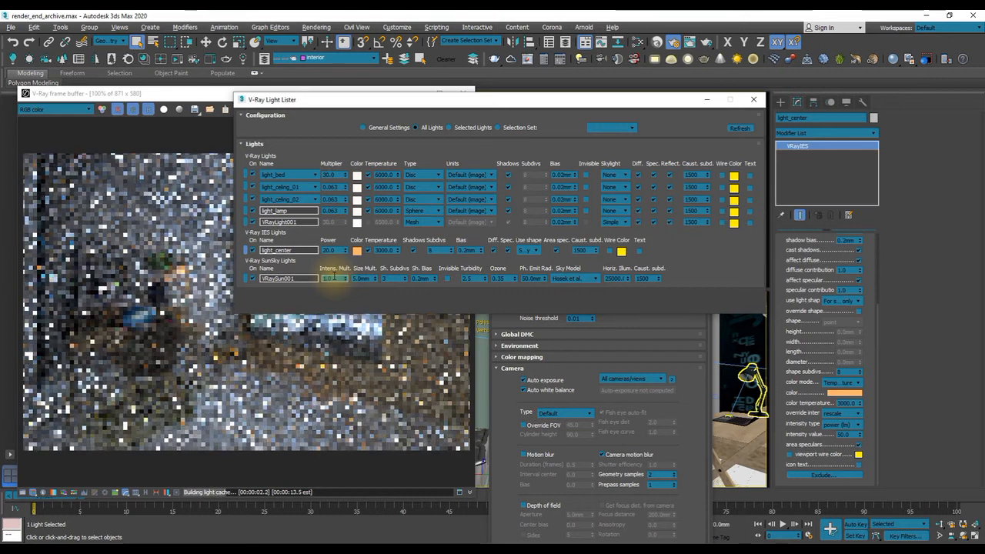
left_click(740, 129)
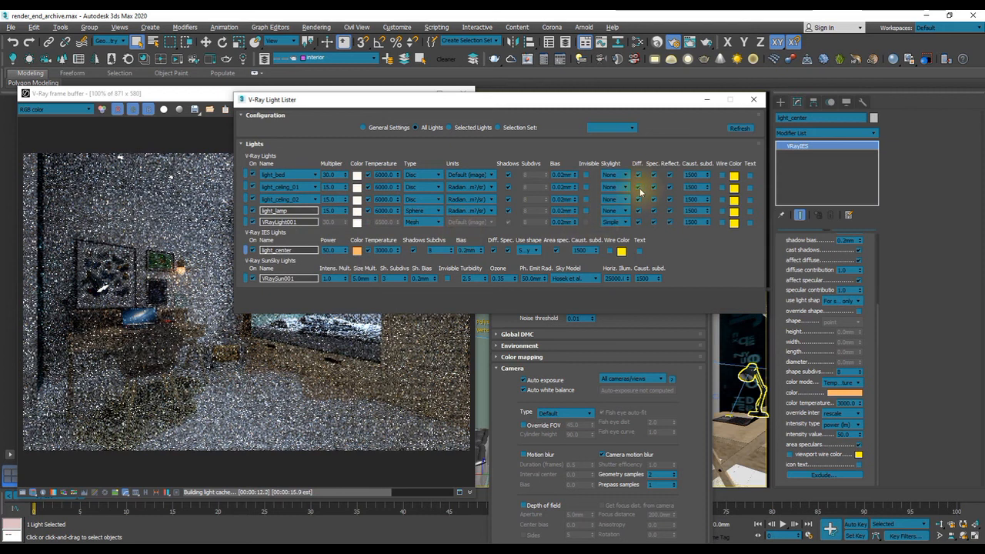
left_click(752, 100)
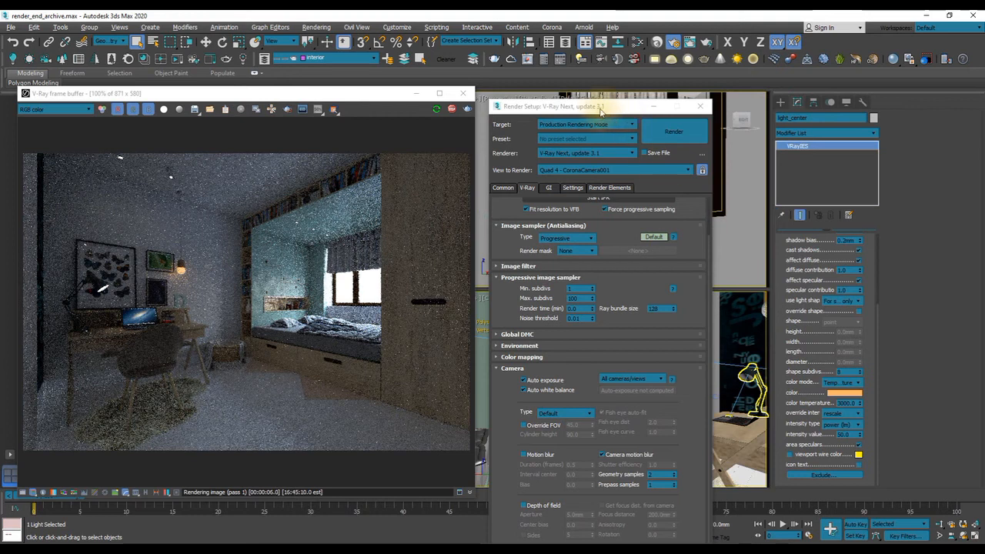
Move the render settings clear of the frame buffer and examine the desk and bed areas of the updated render
left_click_drag(600, 106, 590, 89)
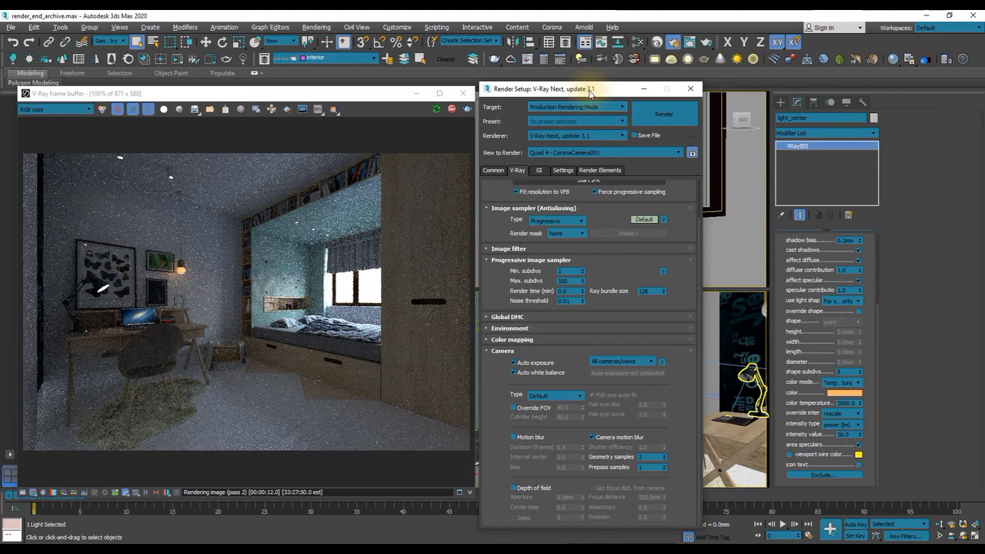
left_click(126, 334)
scroll(127, 334, "up", 3)
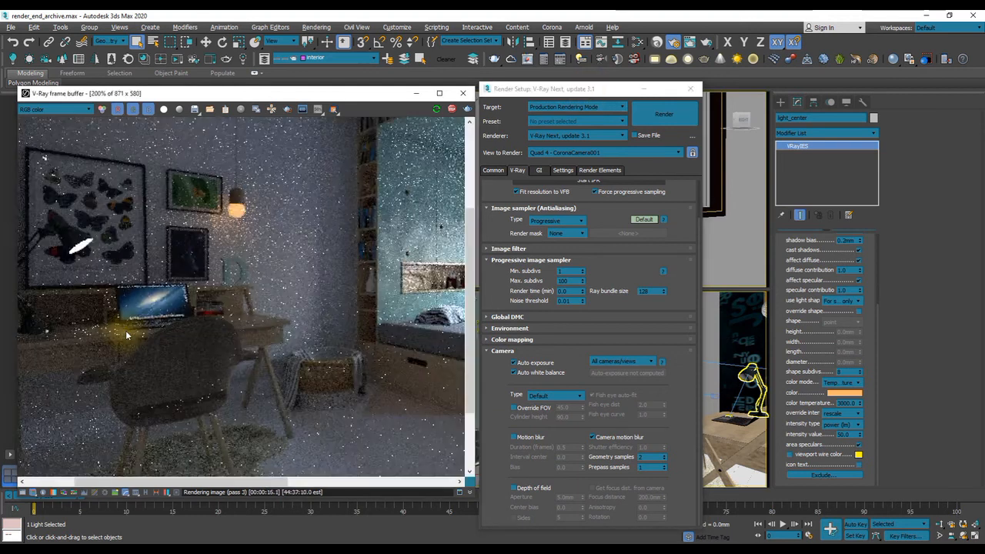
scroll(304, 337, "down", 1)
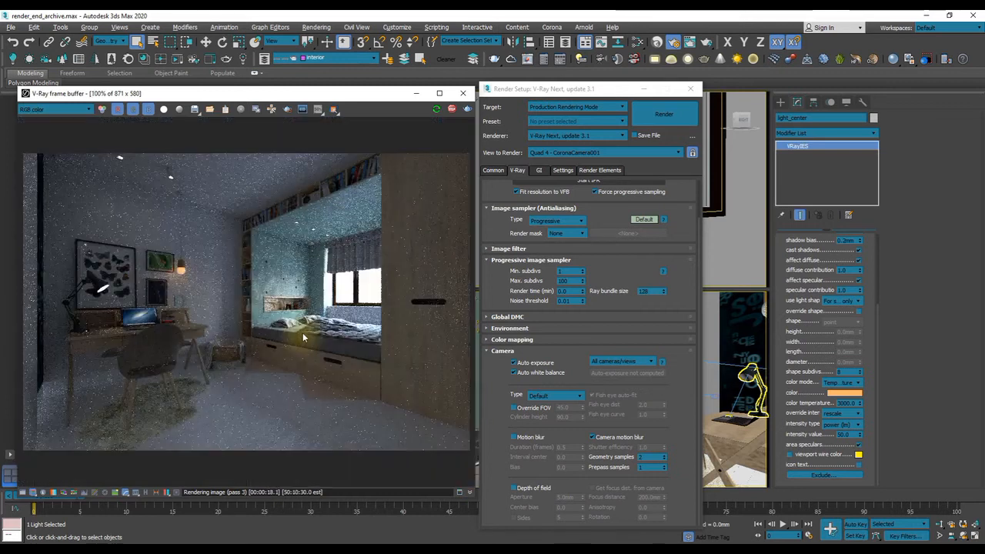
scroll(288, 353, "up", 1)
scroll(287, 354, "down", 1)
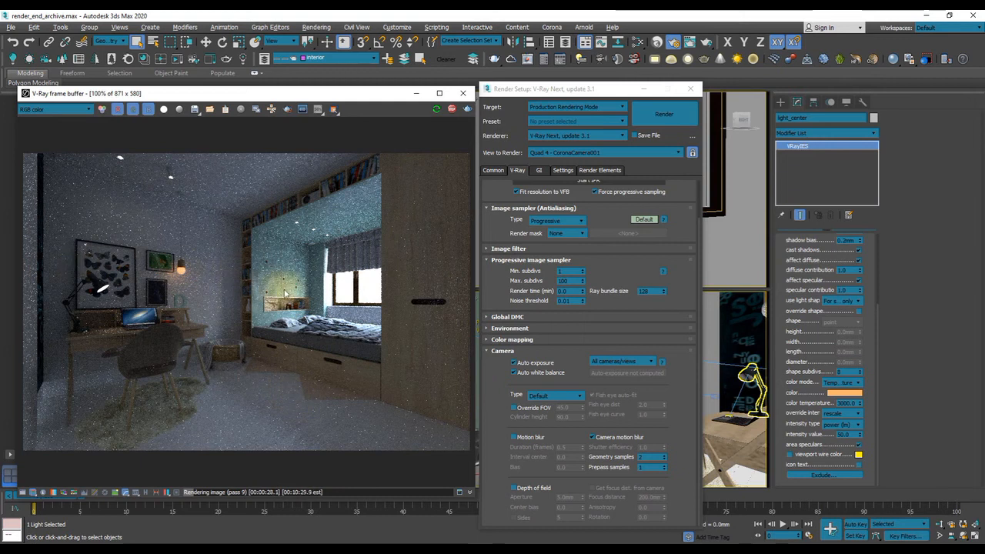
Examine the bed niche, wardrobe door and desk chair in the current render at close range
scroll(282, 290, "up", 1)
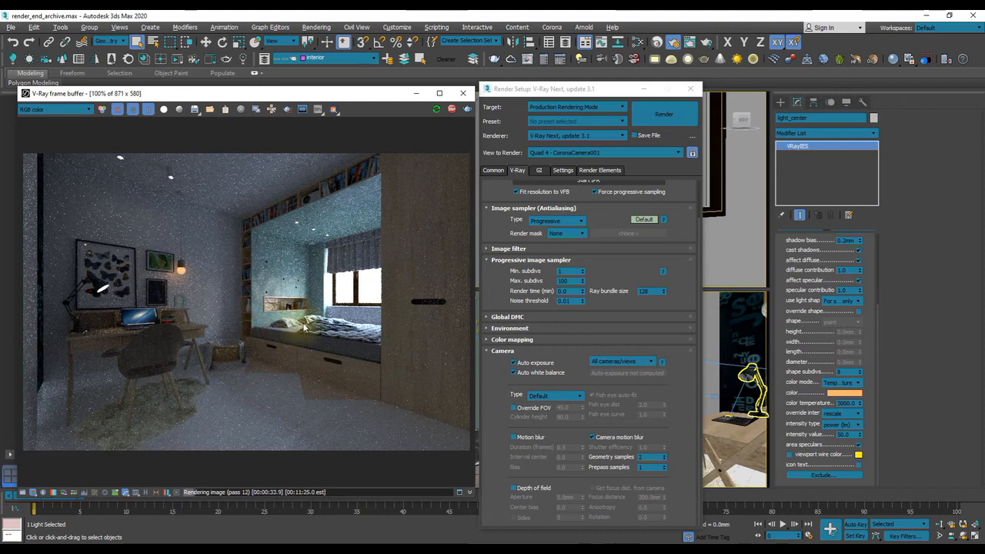
scroll(458, 305, "up", 1)
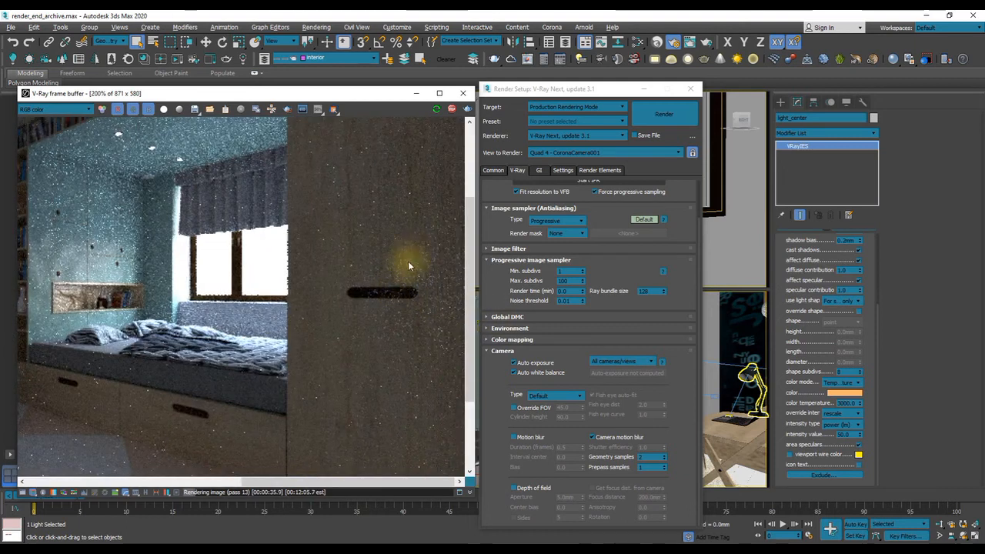
scroll(417, 269, "down", 1)
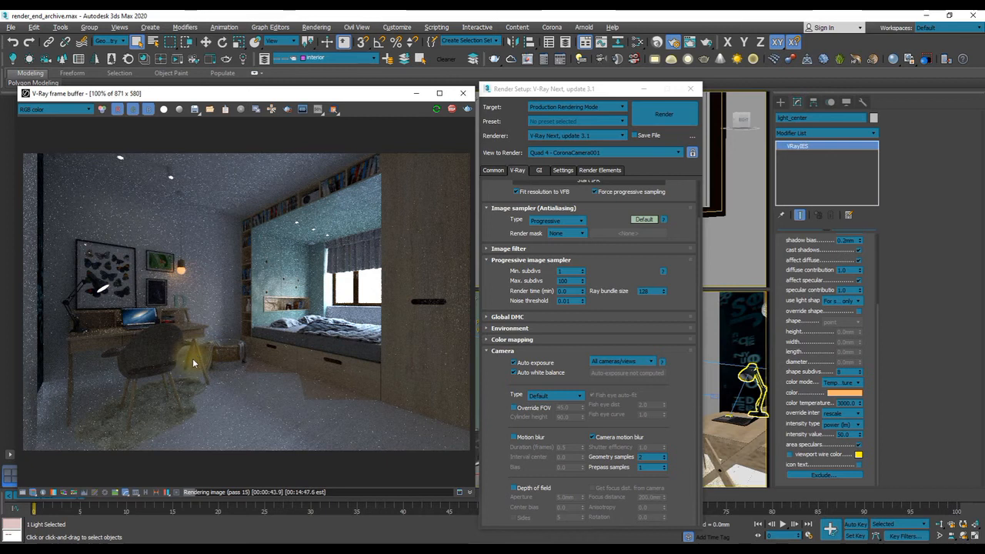
scroll(149, 388, "up", 1)
middle_click_drag(149, 387, 226, 290)
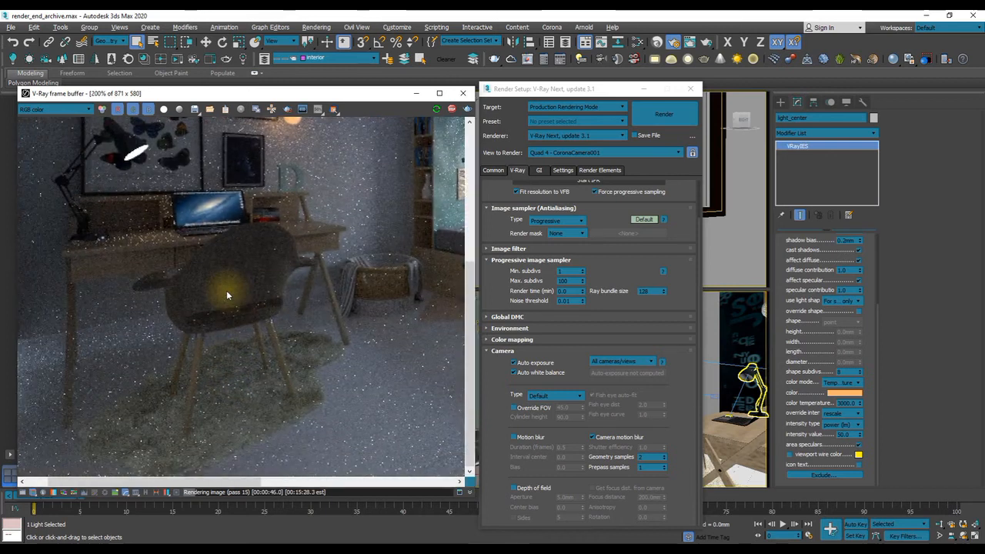
scroll(227, 291, "down", 1)
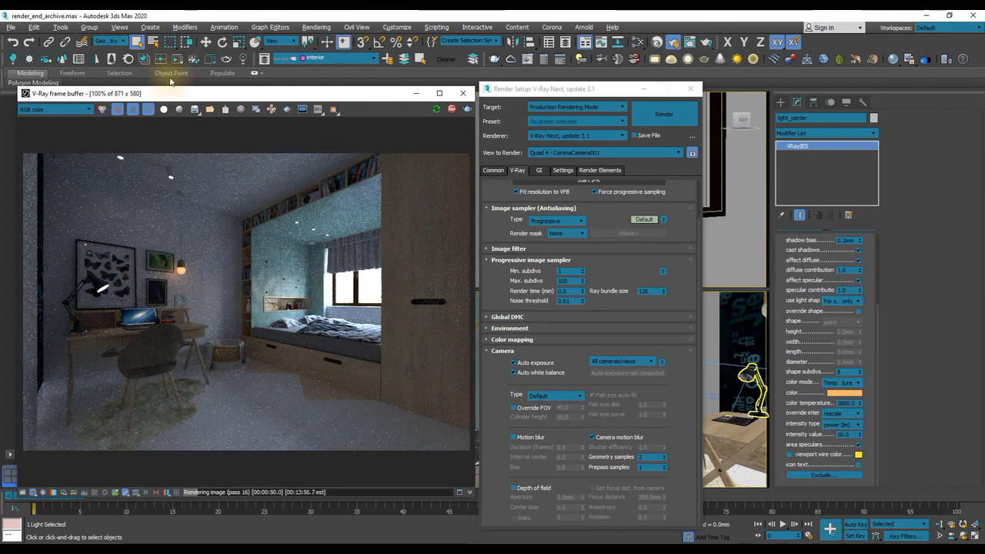
Enable the frame buffer's Exposure correction with exposure 1.21, highlight burn 0.45 and contrast 0.14
left_click_drag(161, 98, 199, 82)
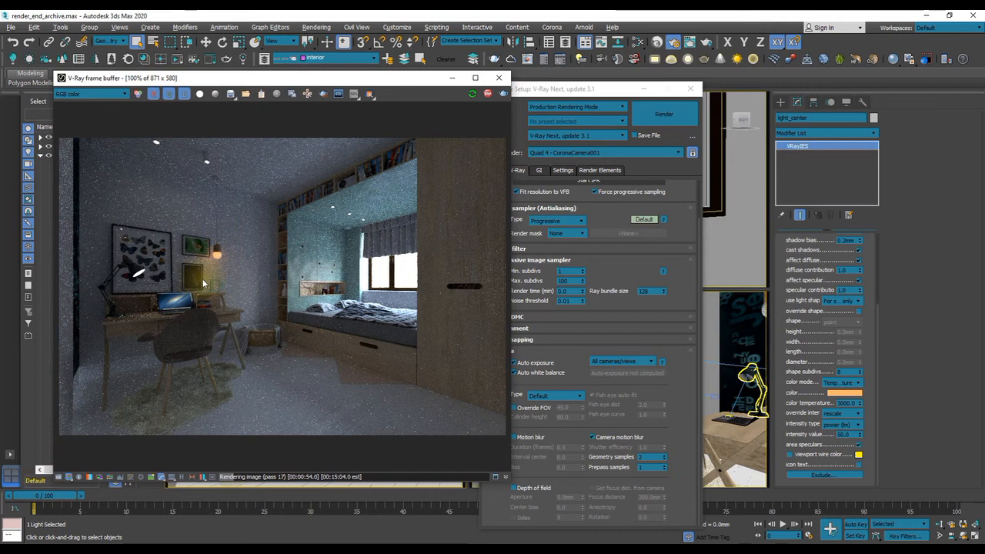
left_click(59, 478)
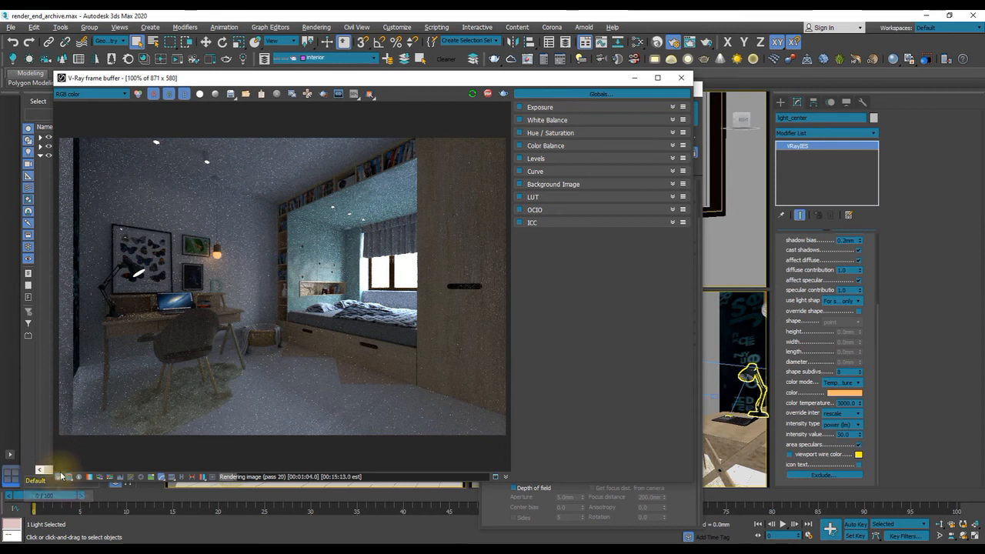
left_click(519, 108)
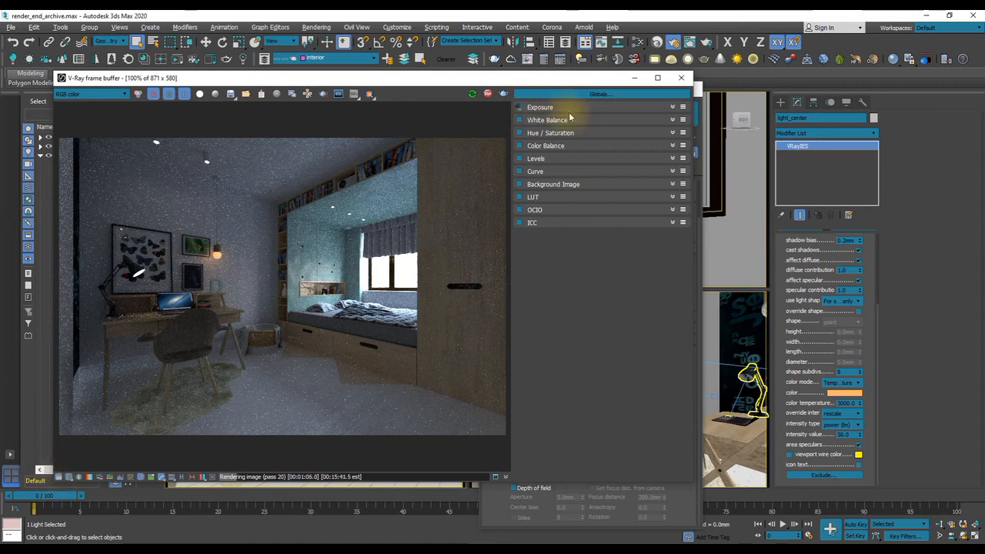
left_click(672, 108)
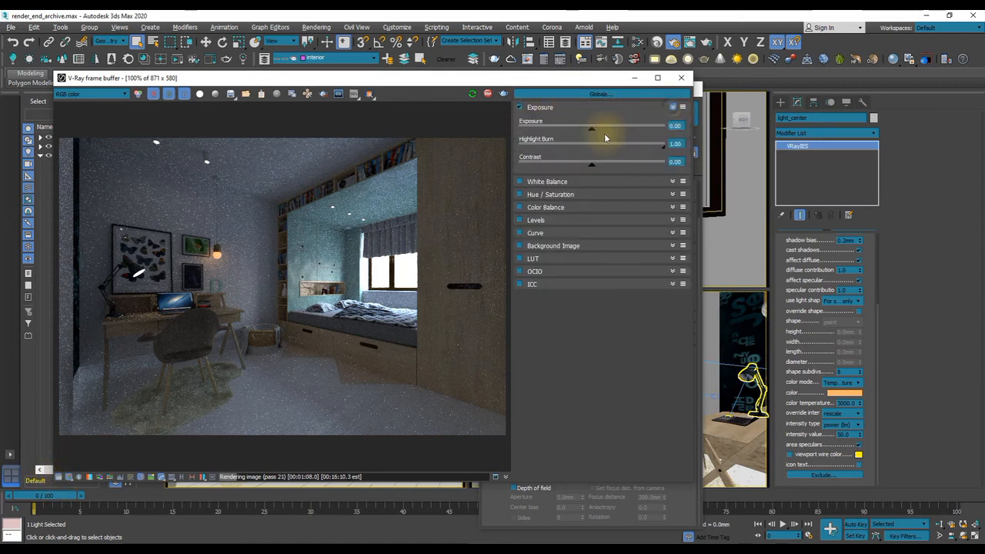
left_click_drag(593, 132, 610, 135)
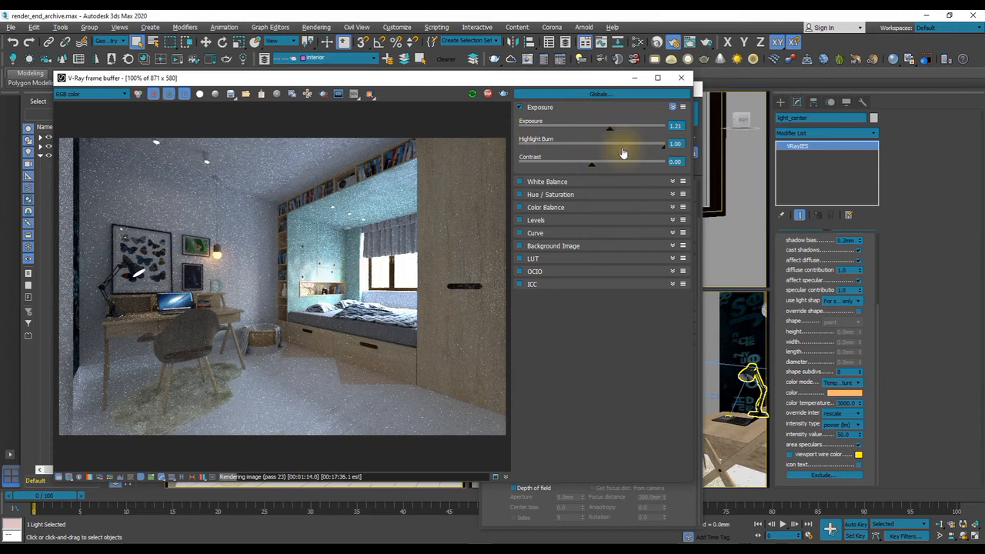
mouse_move(663, 153)
left_mouse_down()
mouse_move(581, 152)
mouse_move(602, 154)
left_mouse_up()
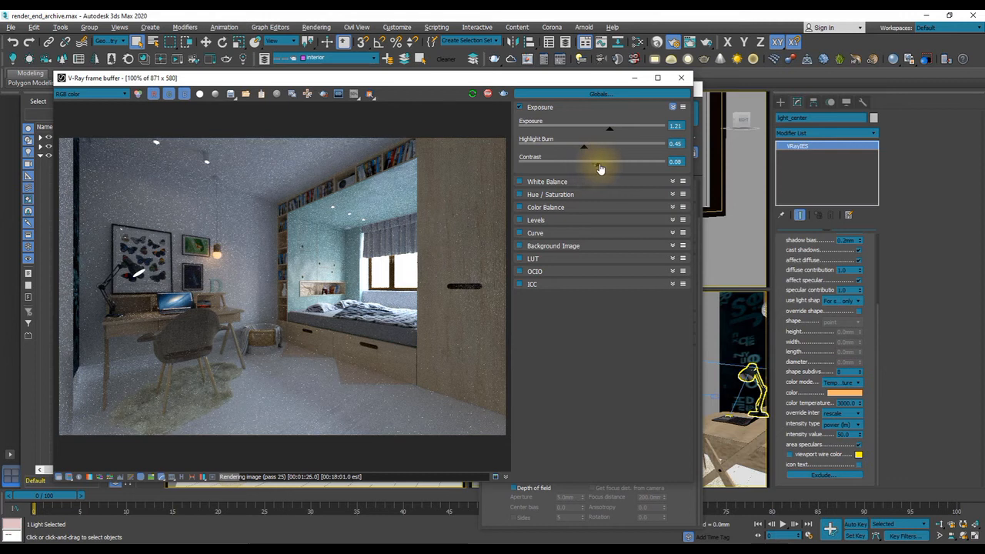
left_click_drag(594, 168, 603, 168)
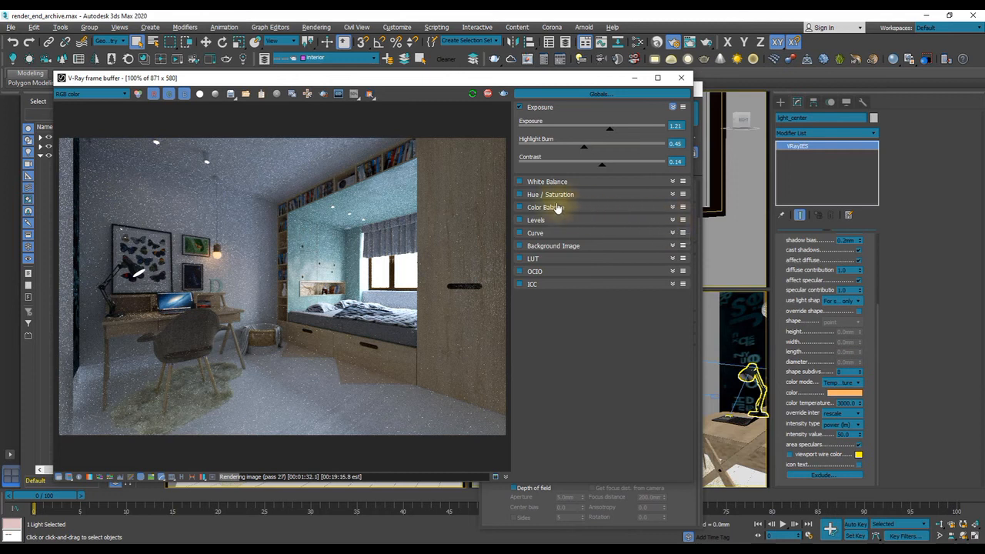
Enable the frame buffer's Hue / Saturation correction and raise the saturation to 0.19
left_click(672, 194)
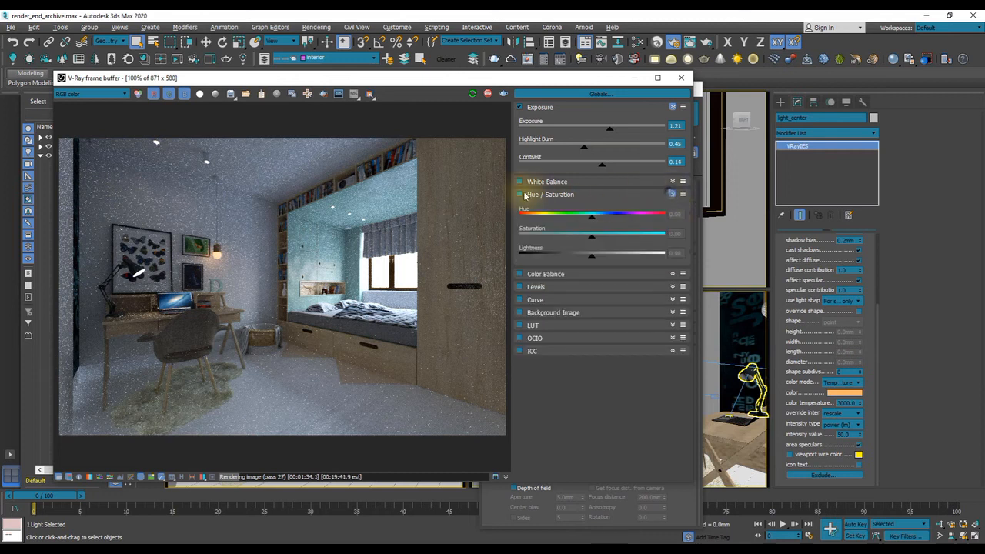
left_click(520, 196)
left_click_drag(591, 241, 639, 237)
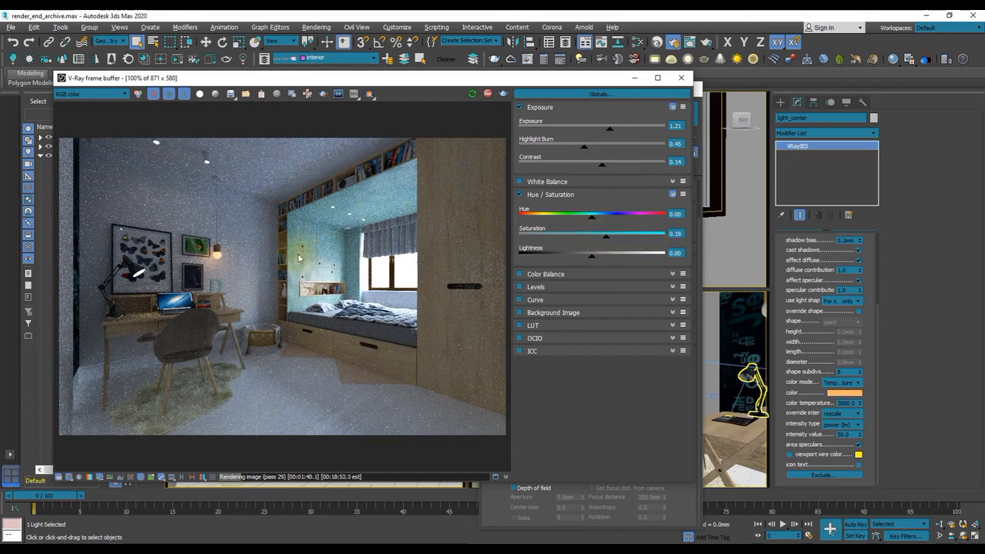
View the reference image 01 copy from the Recording folder, inspect its chair and desk area up close, and return to the render
left_click(293, 551)
key("alt+Left")
key("alt+Left")
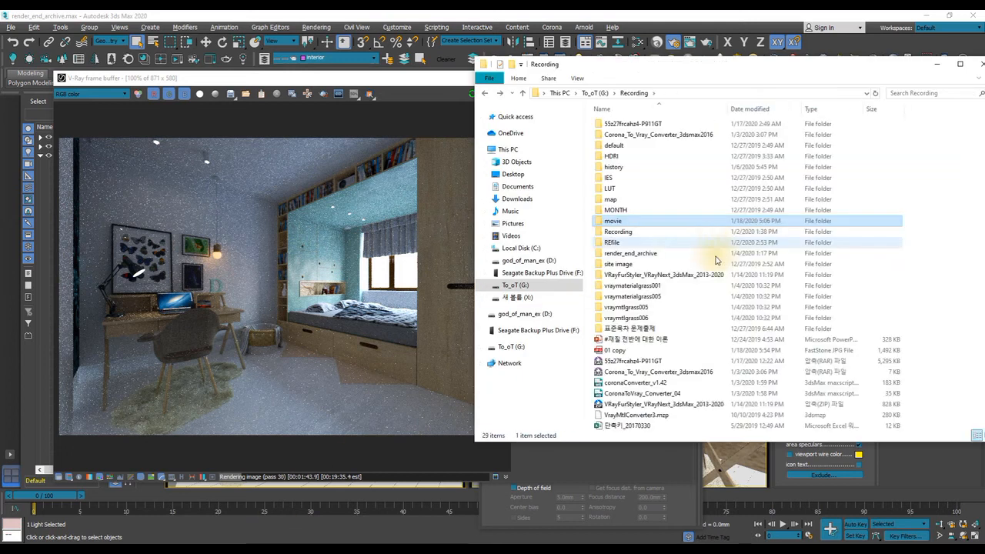
double_click(620, 348)
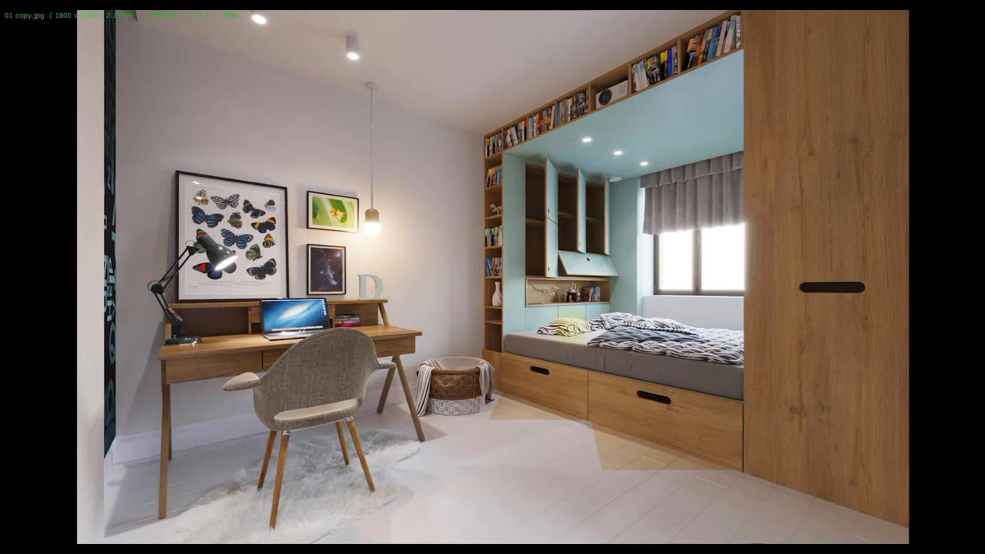
left_click(455, 383)
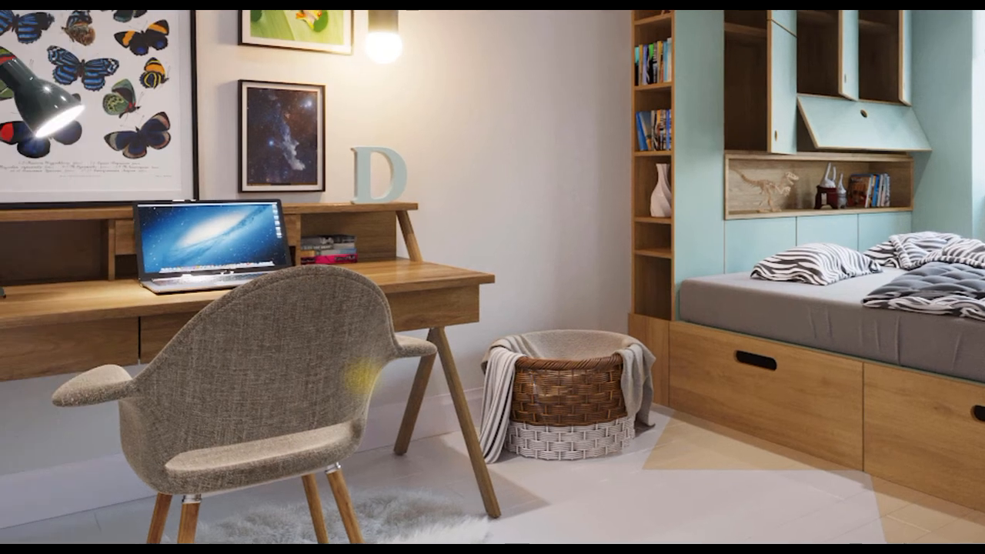
left_click(361, 377)
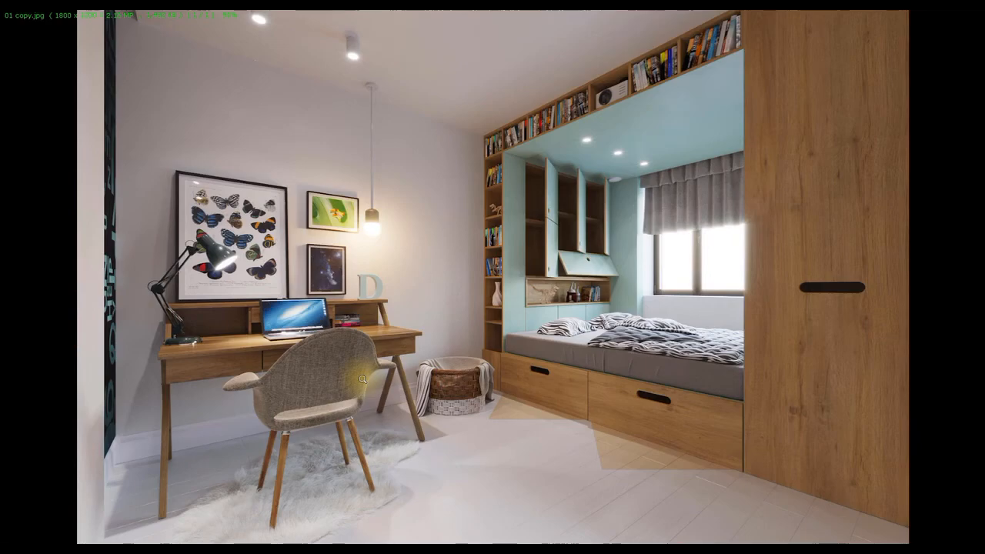
key("Escape")
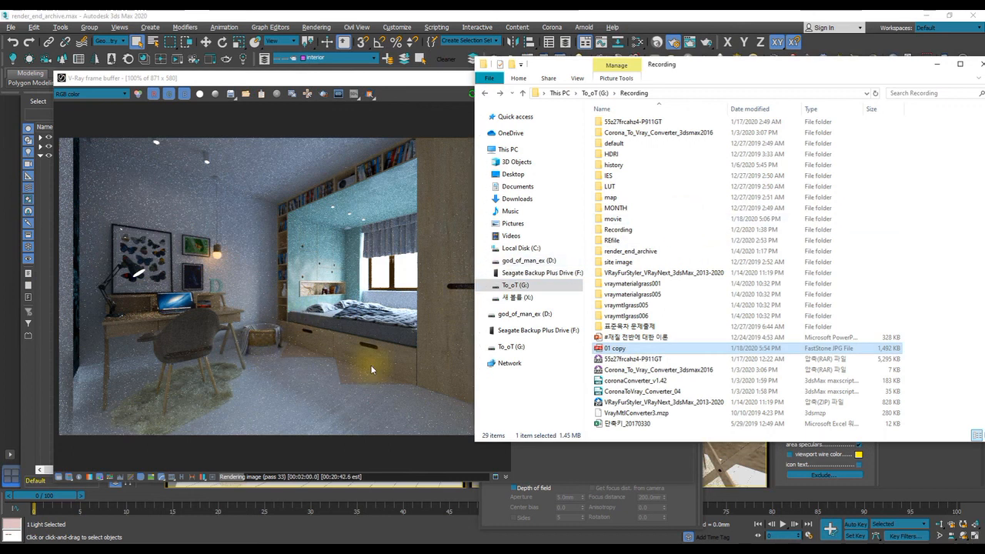
left_click_drag(864, 66, 761, 88)
left_click(832, 85)
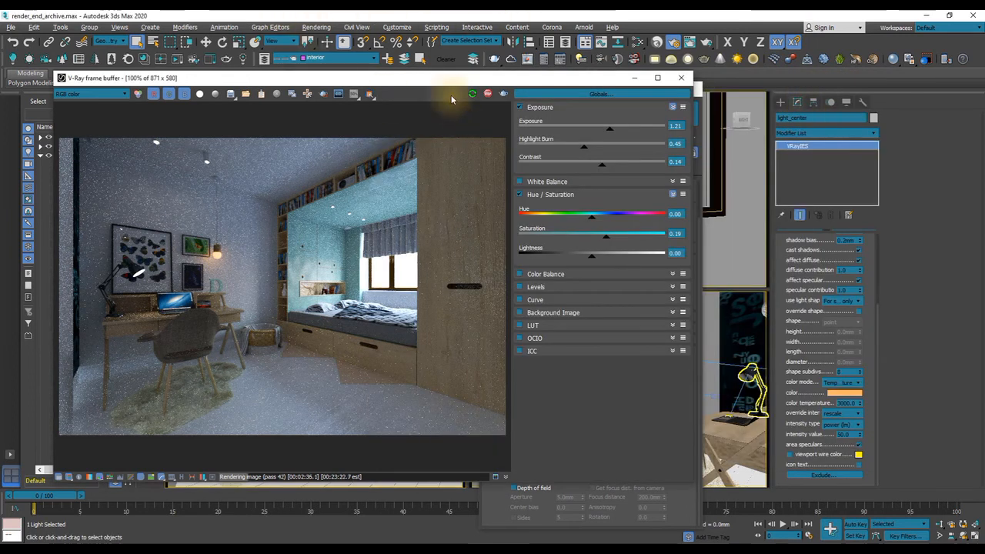
Arrange the frame buffer and render settings side by side and stop the interactive render
left_click_drag(439, 80, 392, 83)
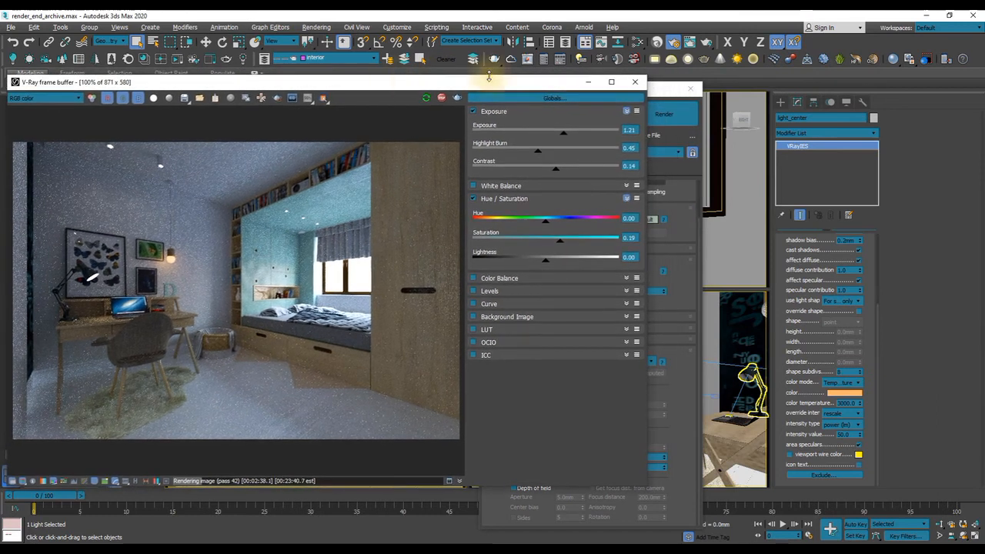
left_click_drag(505, 82, 504, 184)
left_click_drag(564, 83, 844, 93)
left_click_drag(249, 182, 235, 86)
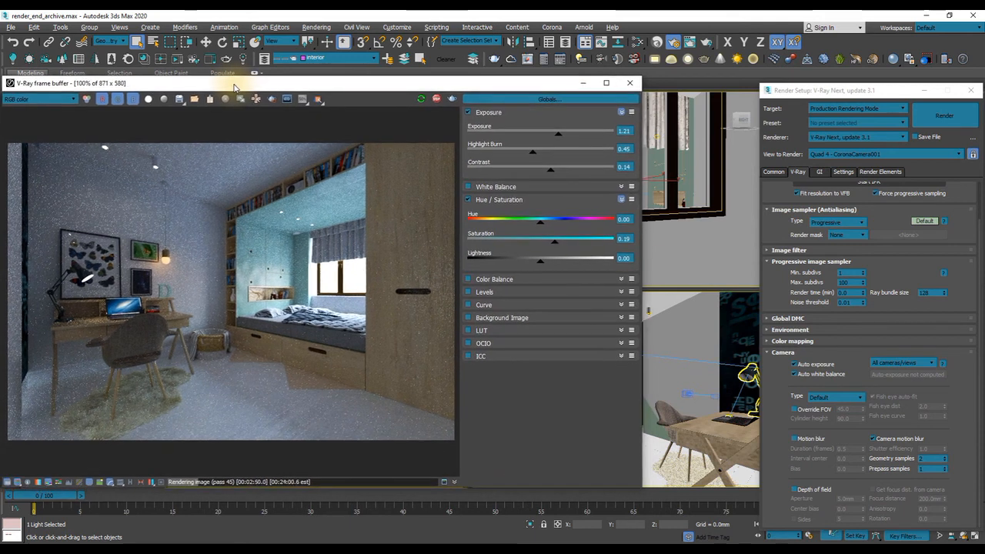
left_click_drag(188, 85, 184, 84)
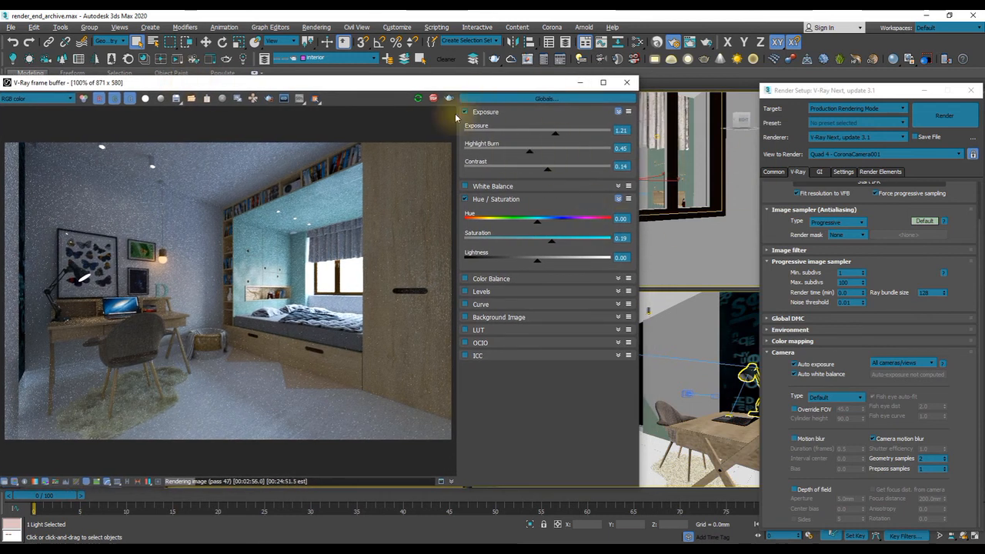
left_click(433, 98)
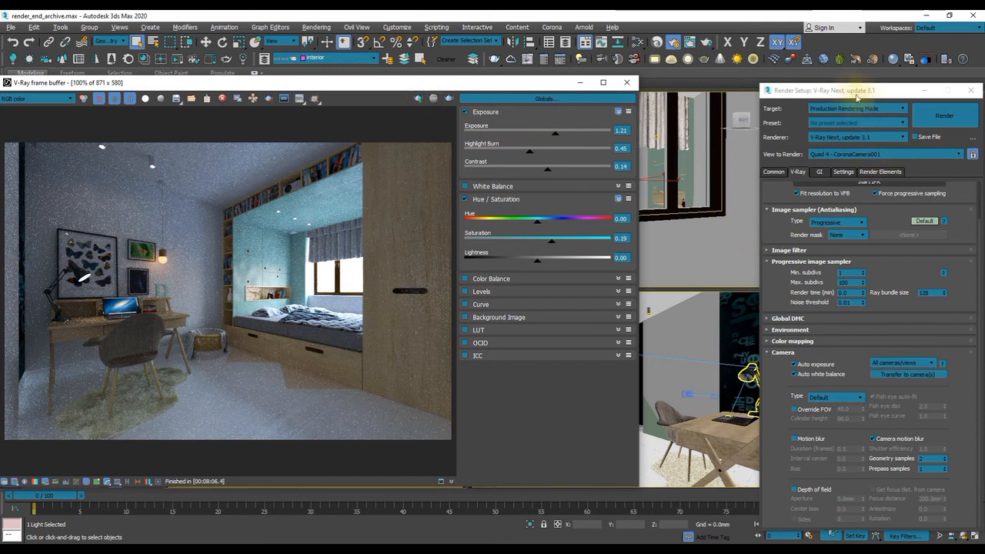
left_click_drag(851, 90, 763, 74)
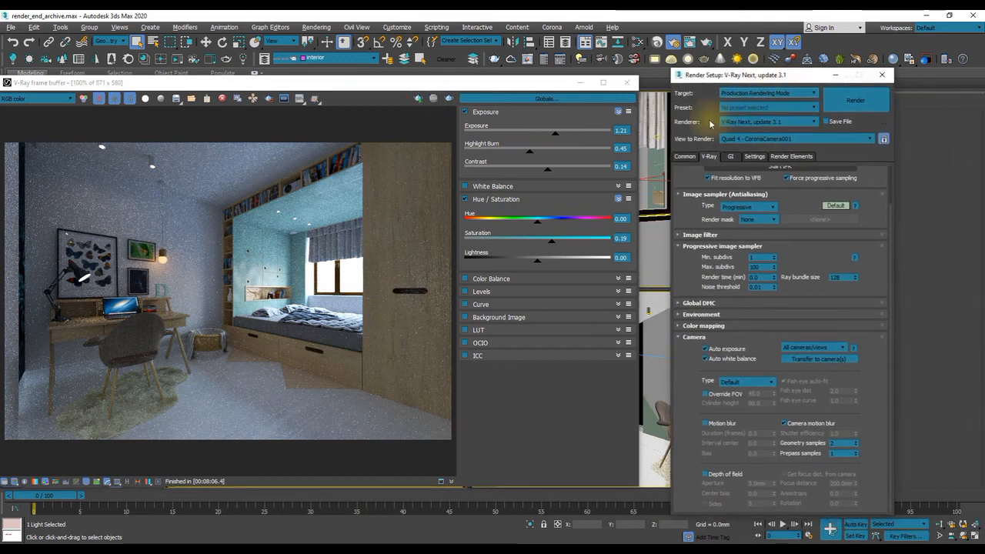
Review the global illumination engines and the V-Ray image sampler settings, collapsing the Progressive image sampler section
scroll(710, 196, "up", 2)
left_click(731, 156)
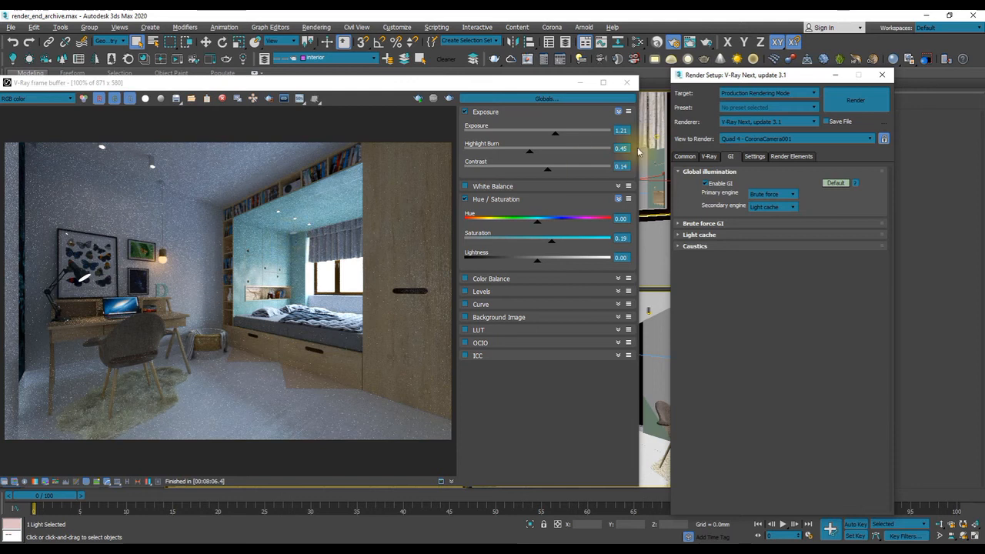
left_click(708, 156)
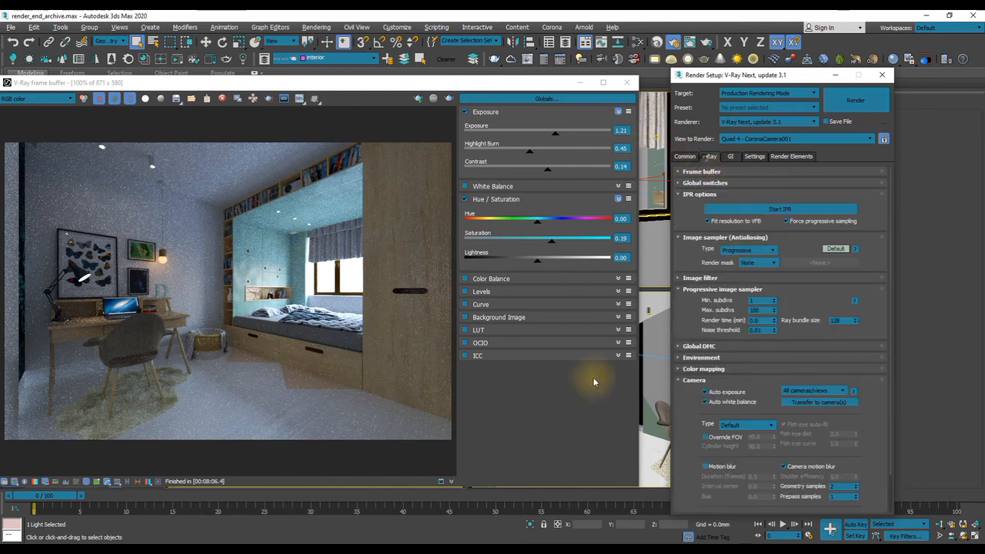
left_click(680, 289)
left_click(680, 238)
left_click(680, 237)
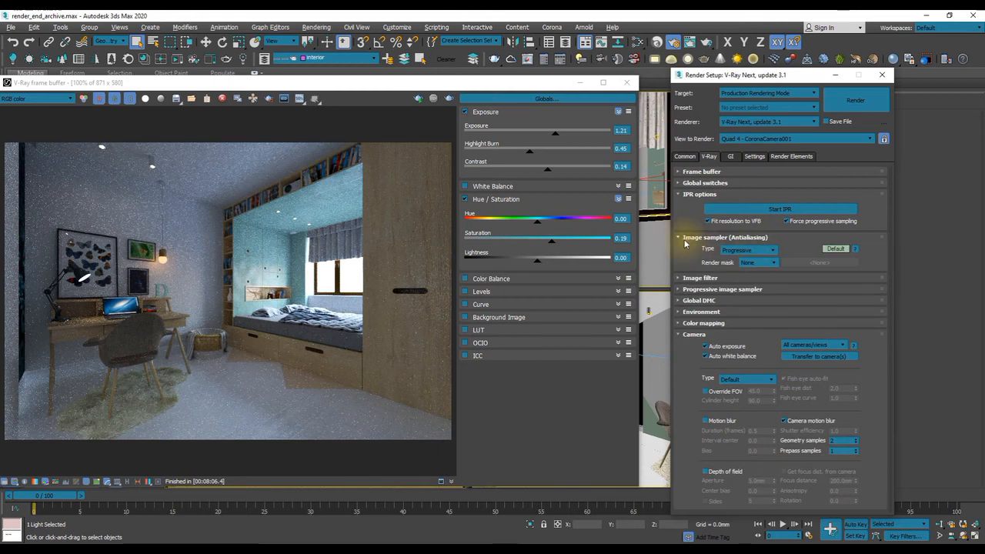
Switch the image sampler type to Bucket to compare its settings, and return it to Progressive
left_click(772, 250)
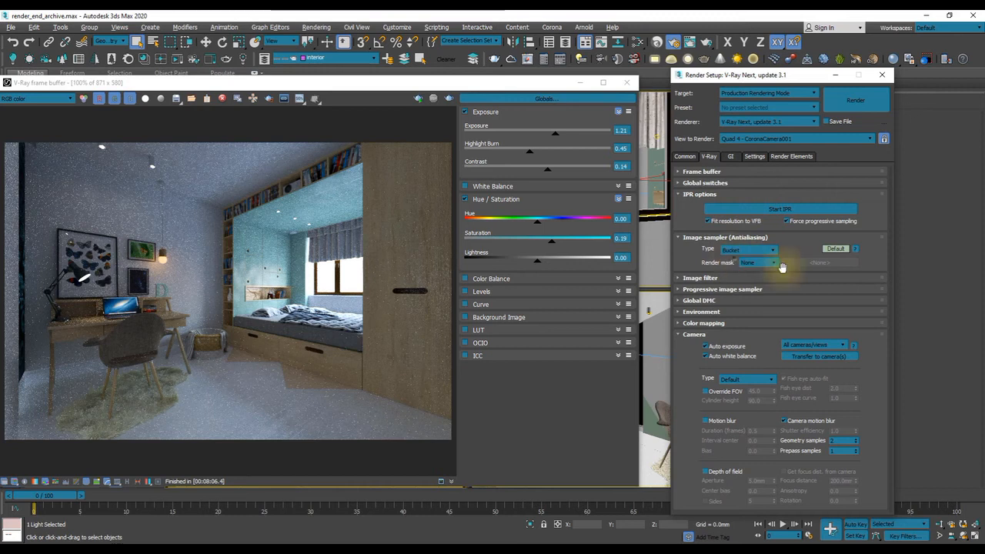
left_click(735, 260)
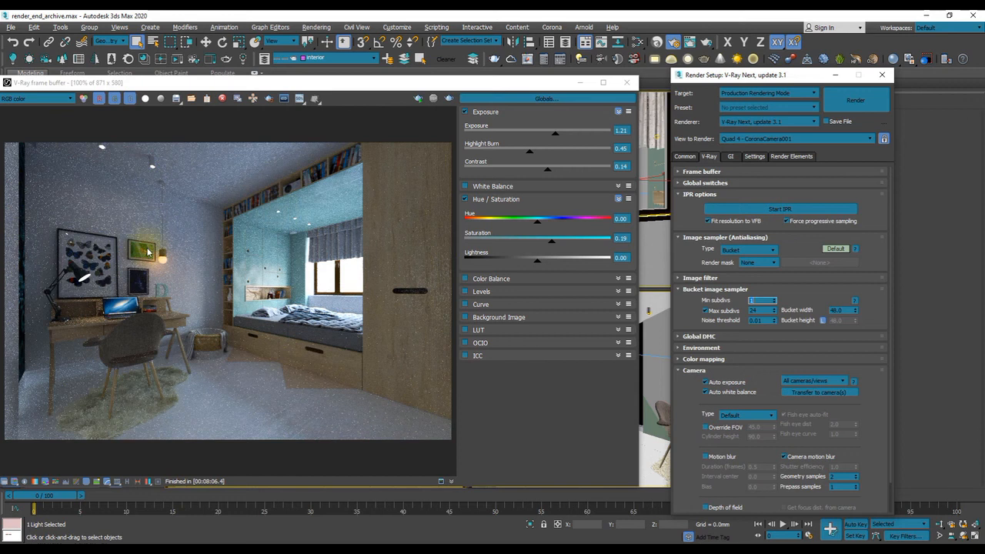
left_click(743, 249)
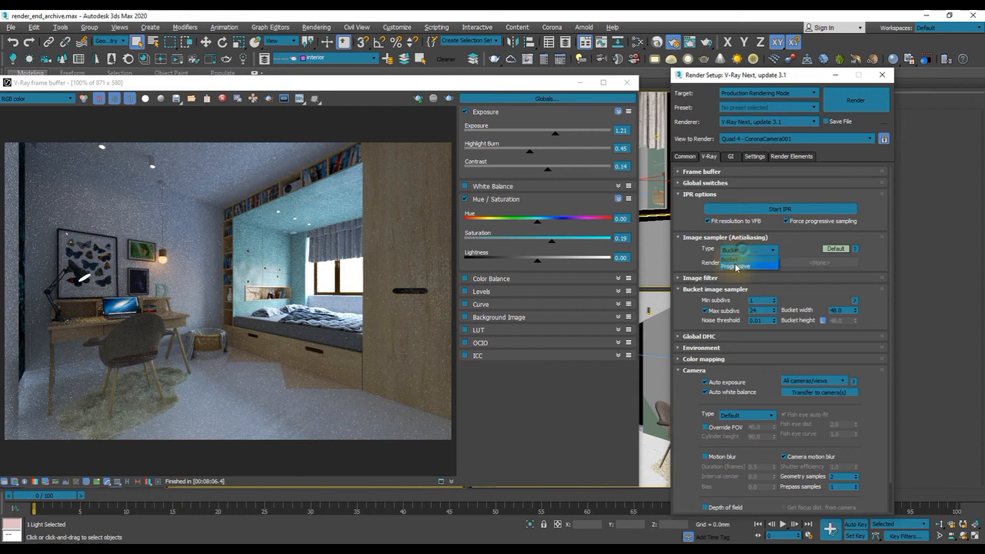
left_click(735, 265)
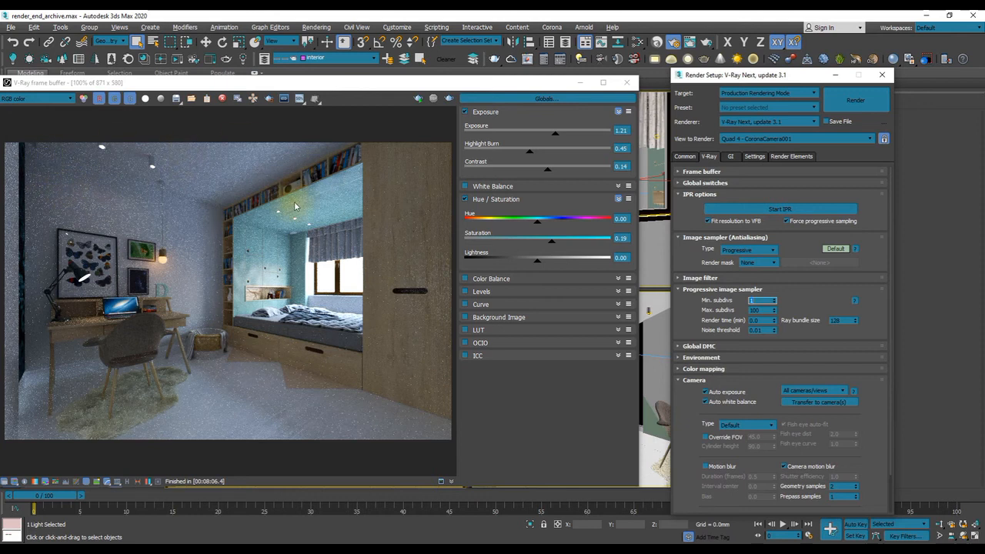
Set the image sampler (antialiasing) type to Bucket for the production render
left_click(747, 250)
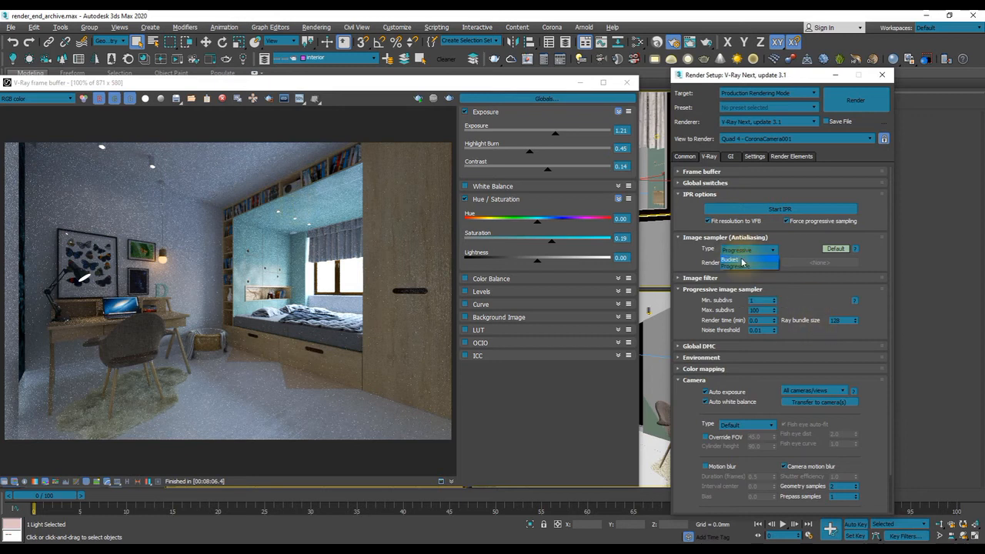
left_click(731, 260)
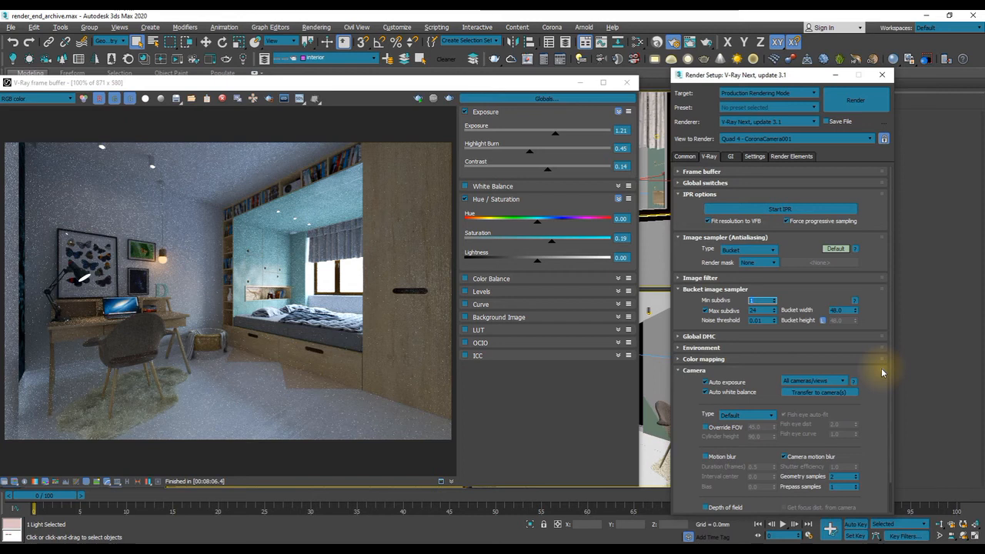
left_click(881, 370)
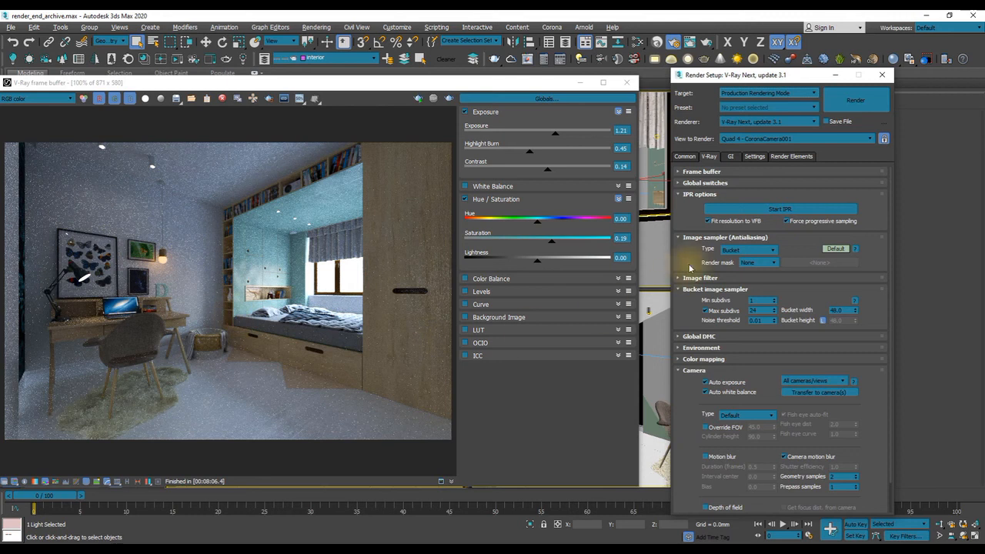
Switch the image sampler type back and forth between Progressive and Bucket to compare their settings, ending on Bucket
left_click(742, 251)
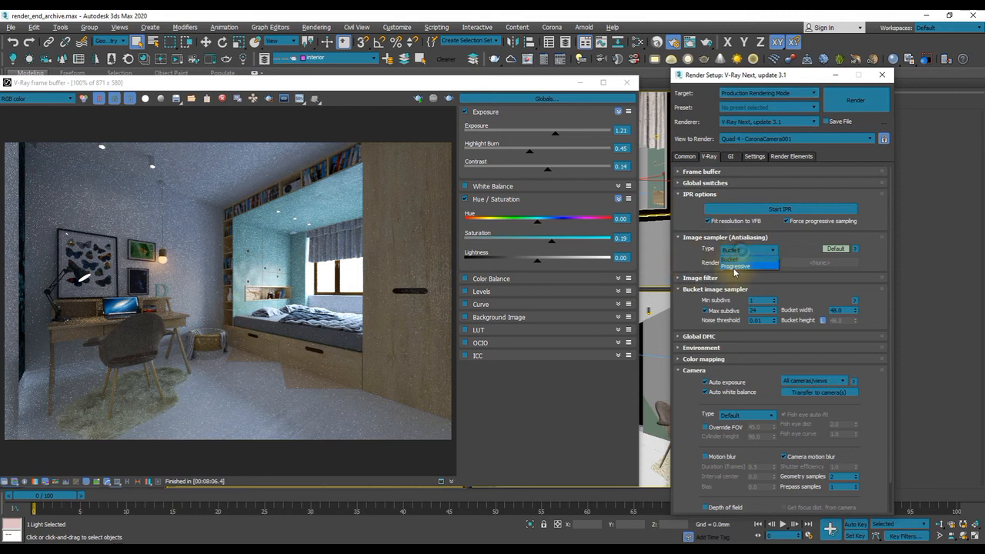
left_click(736, 266)
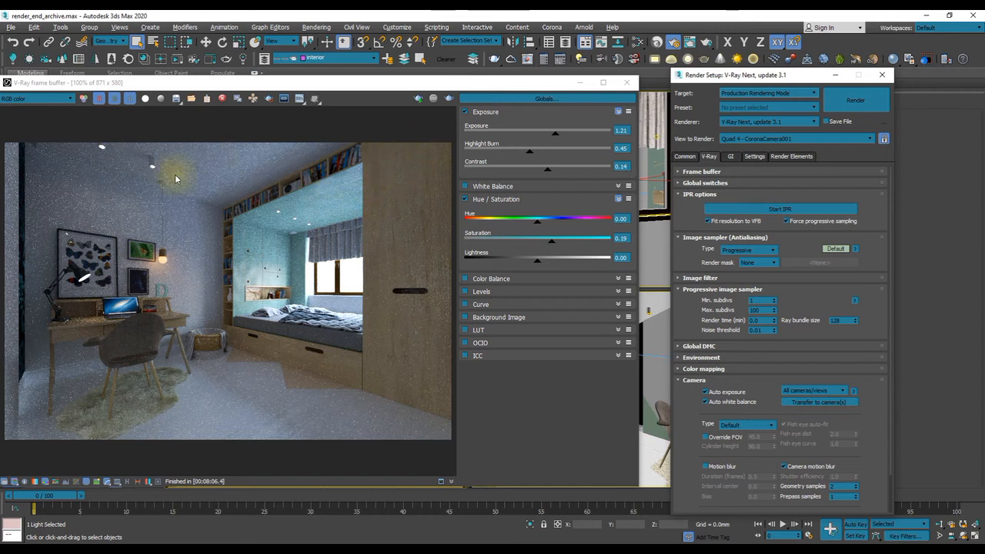
left_click(745, 249)
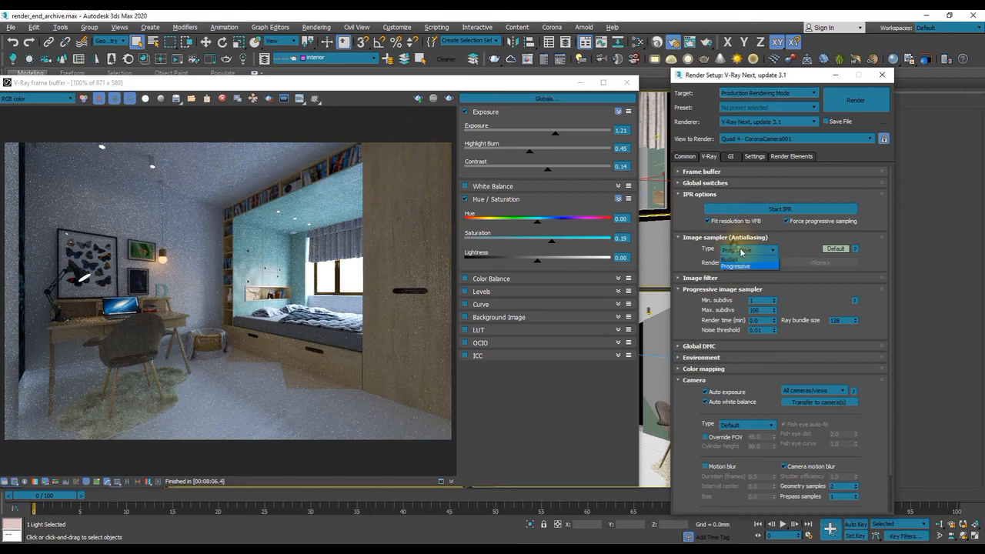
left_click(730, 260)
left_click(738, 250)
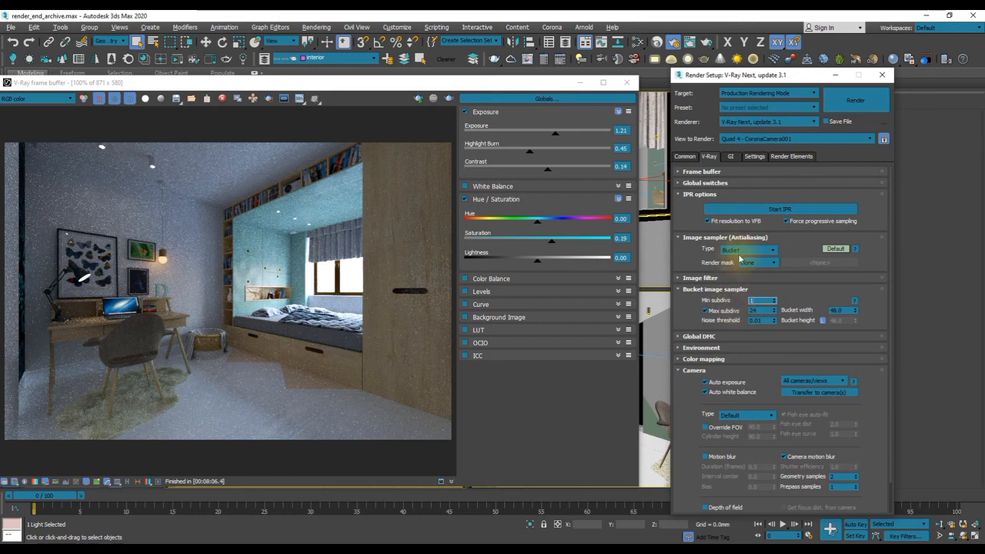
left_click(736, 251)
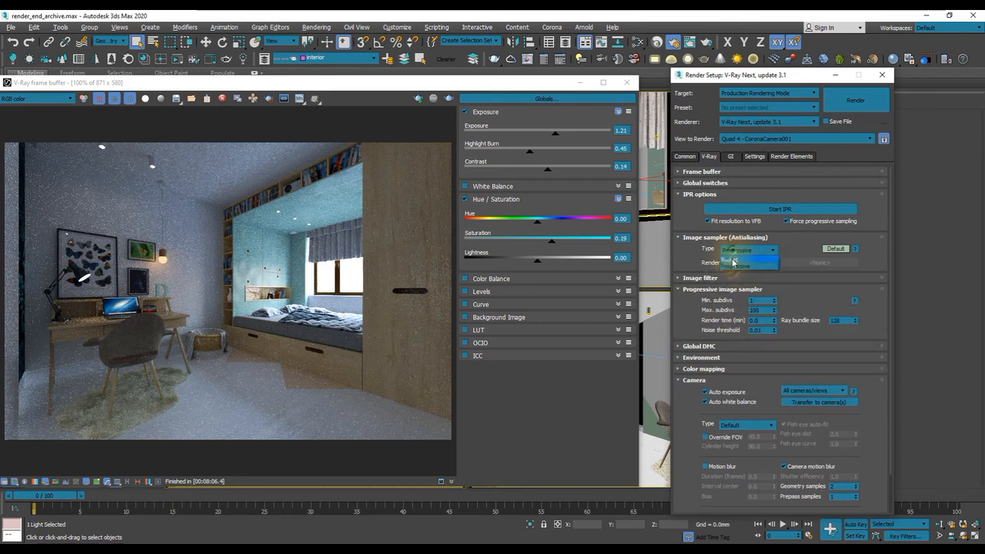
left_click(734, 251)
left_click(731, 263)
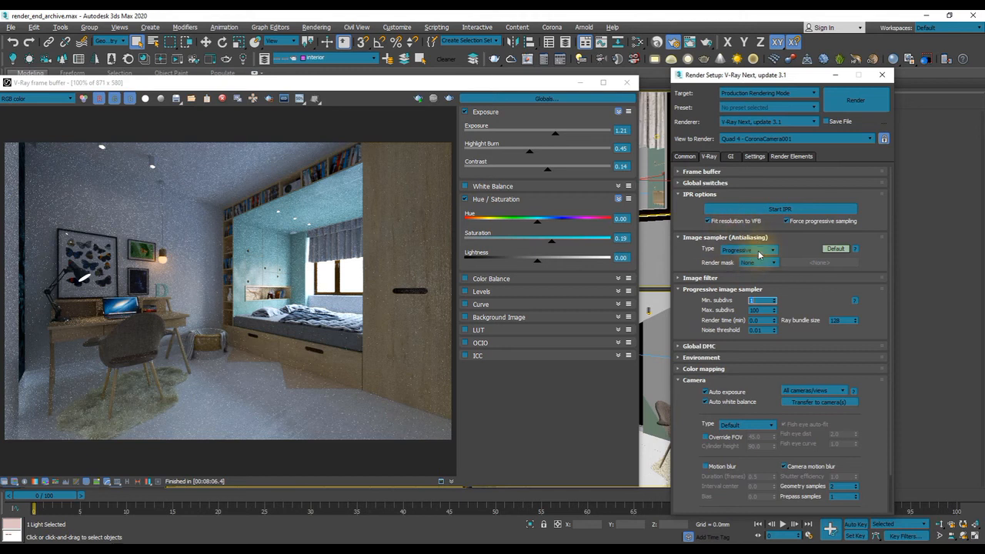
mouse_move(760, 251)
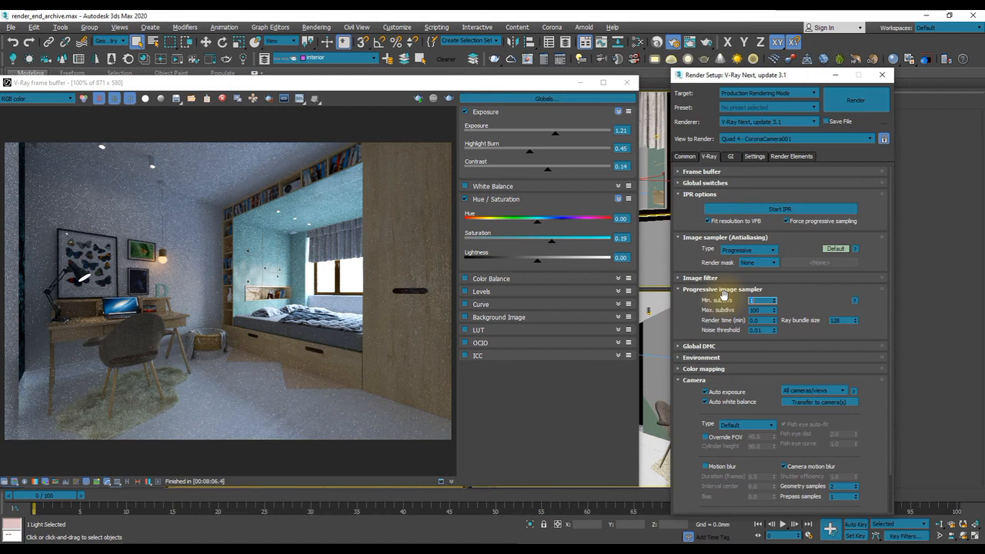
left_click(748, 249)
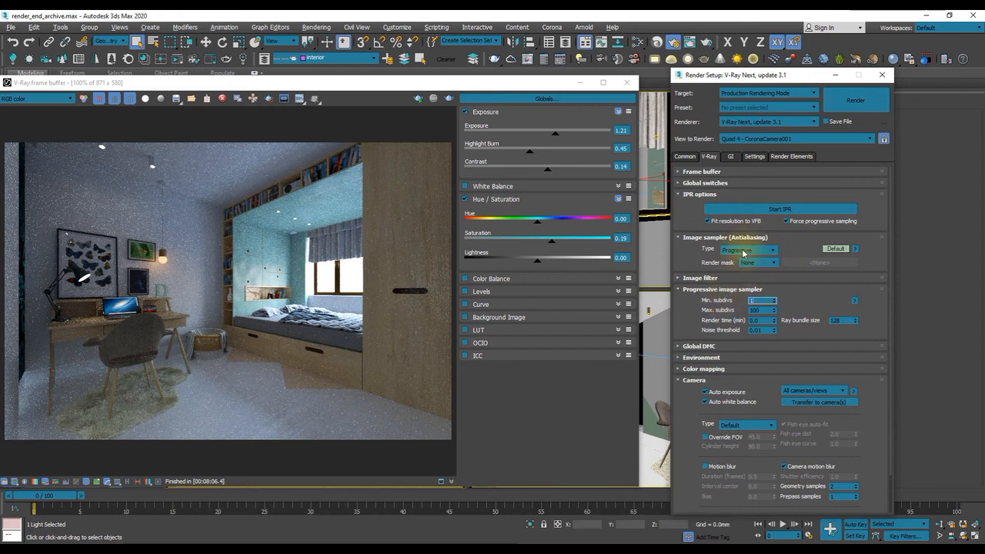
left_click(740, 260)
Set the primary global illumination engine to Irradiance map
left_click(730, 156)
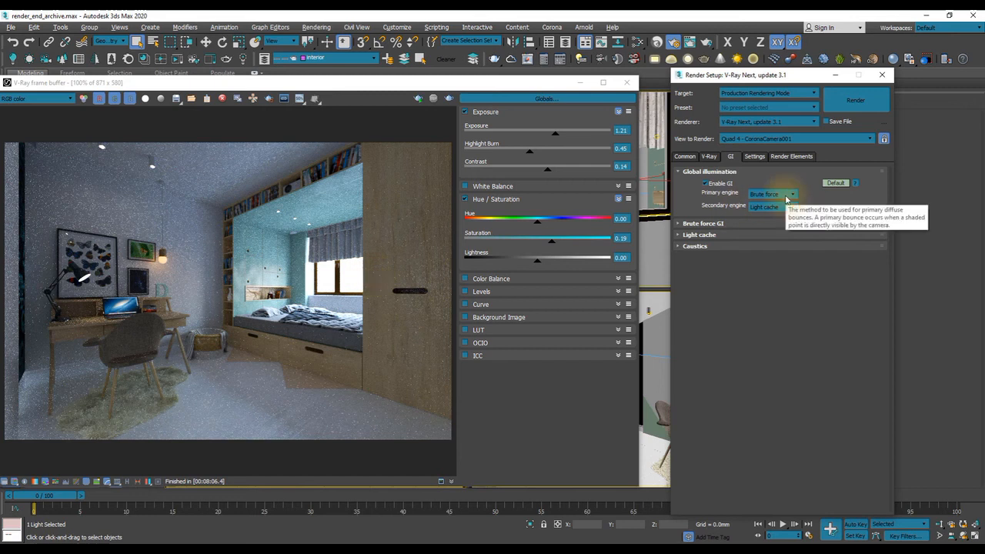
left_click(786, 197)
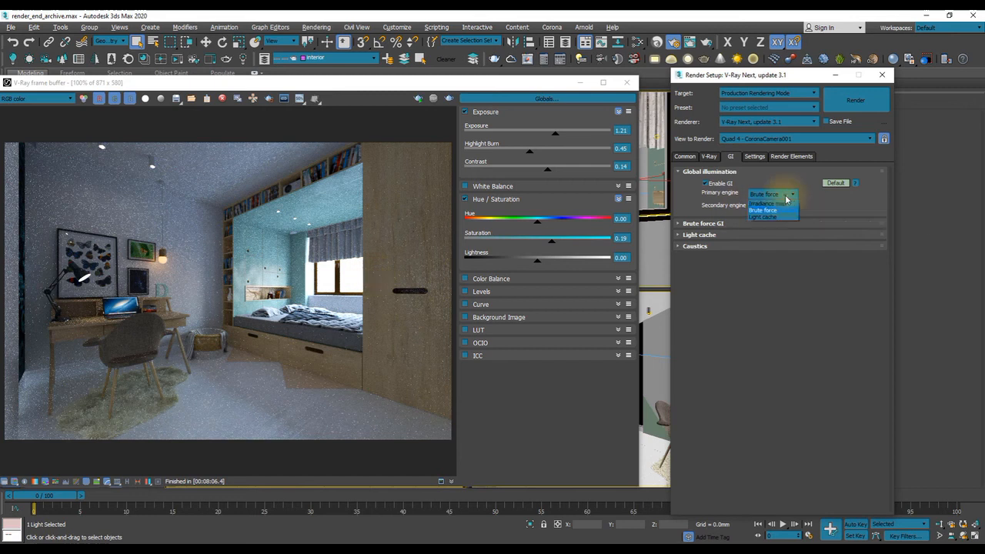
left_click(773, 203)
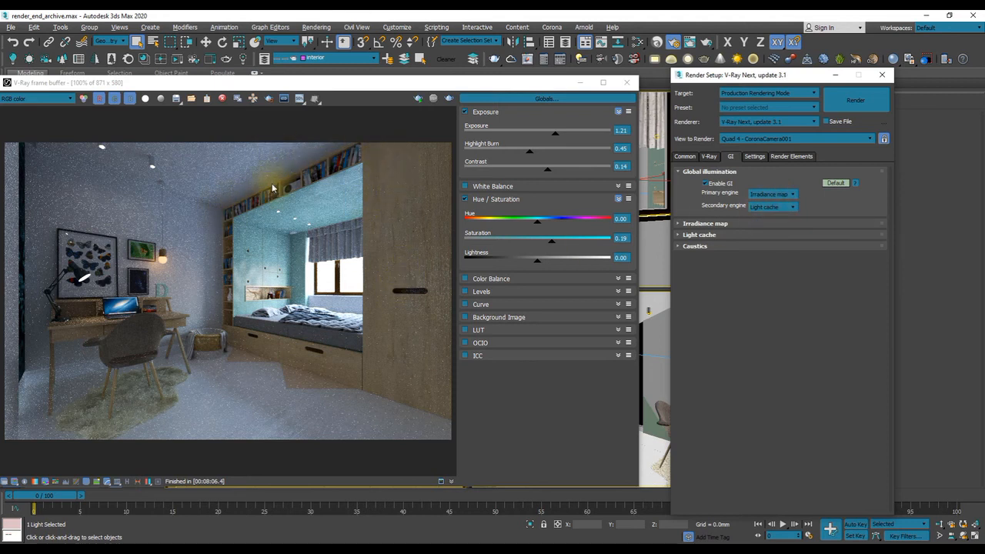
Switch the primary global illumination engine to Brute force for comparison and return it to Irradiance map
left_click(782, 198)
left_click(760, 209)
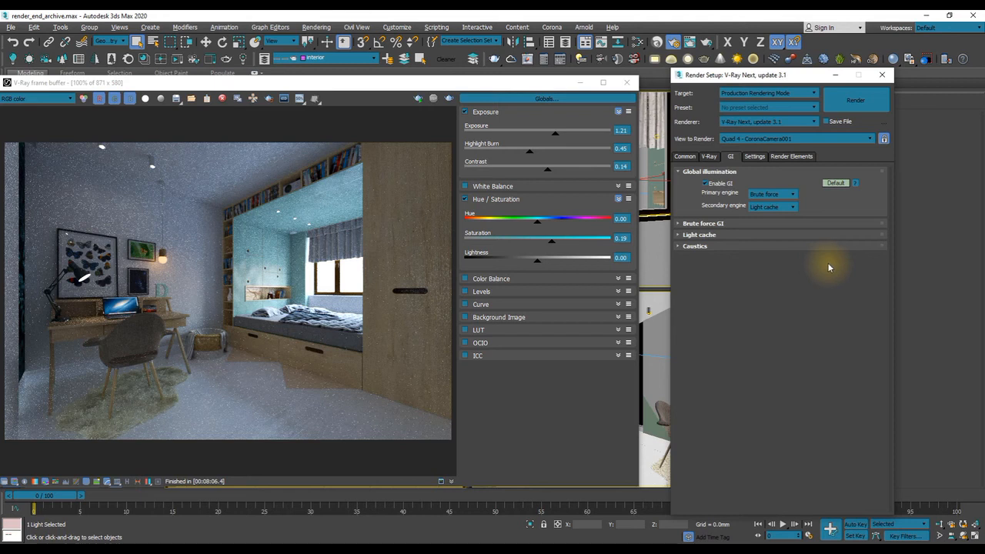
left_click(800, 359)
left_click(773, 198)
left_click(766, 192)
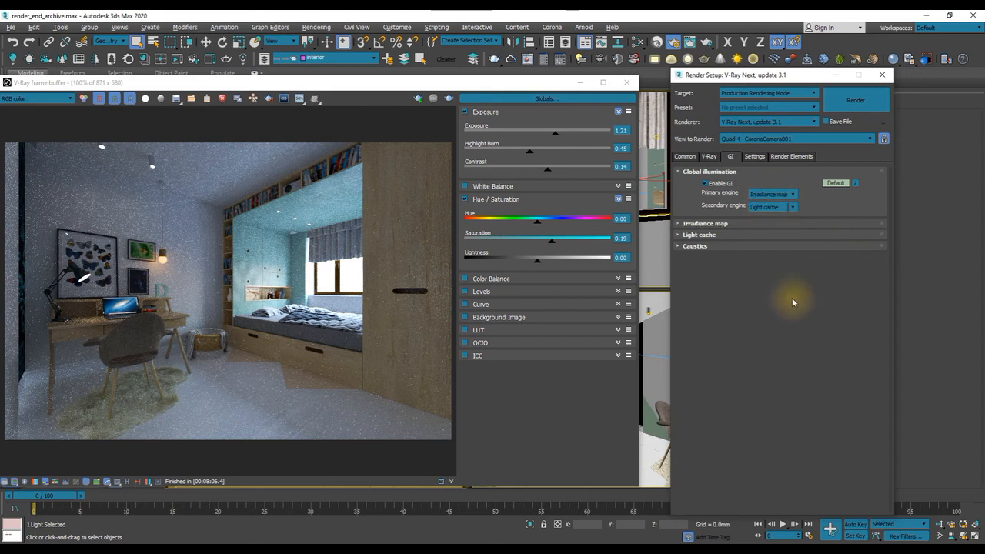
mouse_move(728, 75)
left_mouse_down()
mouse_move(743, 74)
mouse_move(733, 73)
left_mouse_up()
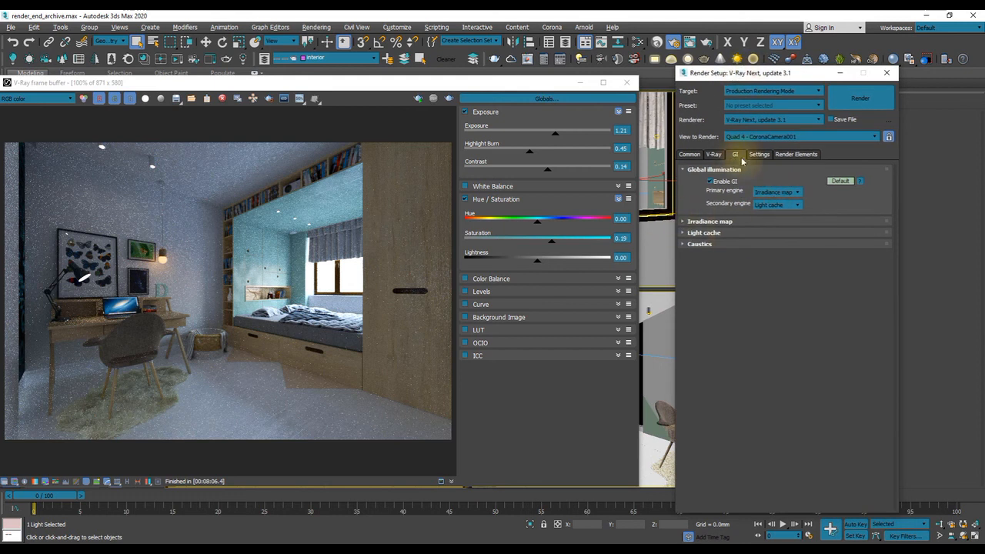
Cycle the global illumination settings through the Default, Advanced and Expert modes and leave them in Advanced mode
left_click(841, 182)
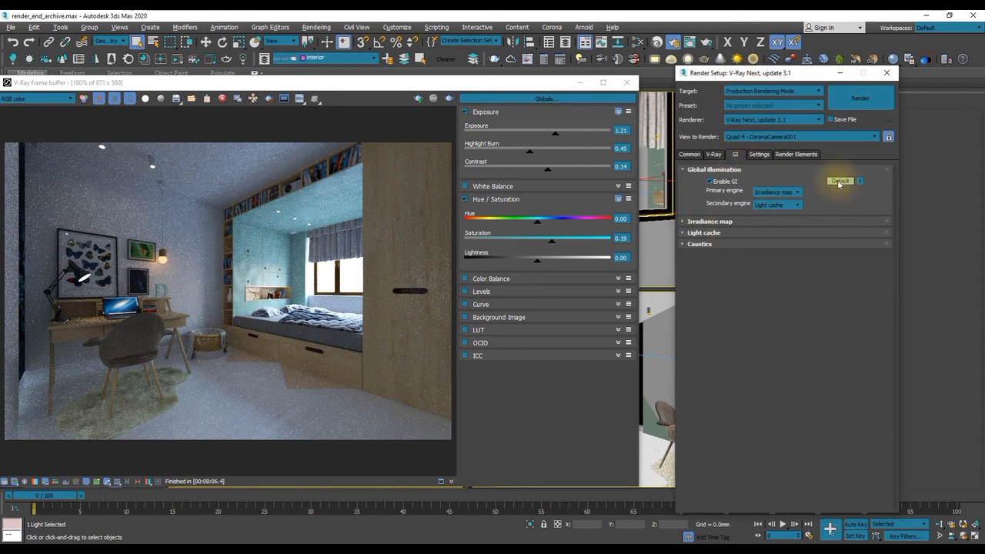
left_click(838, 183)
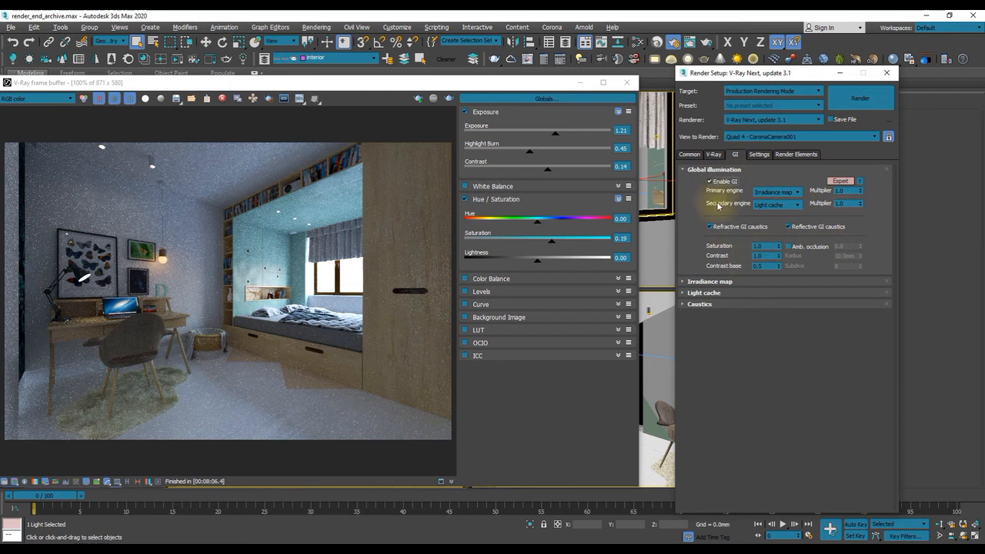
left_click(840, 181)
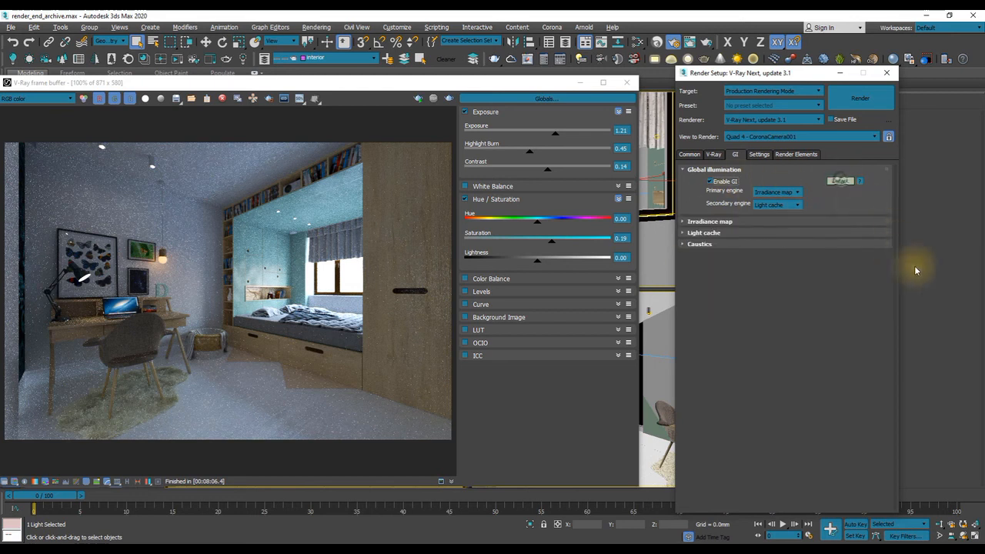
left_click(845, 180)
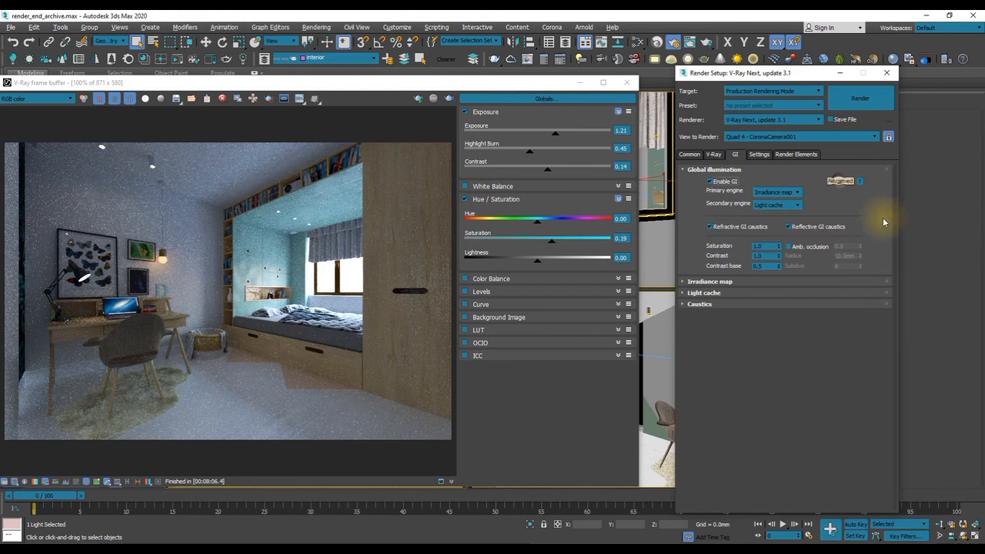
left_click(839, 180)
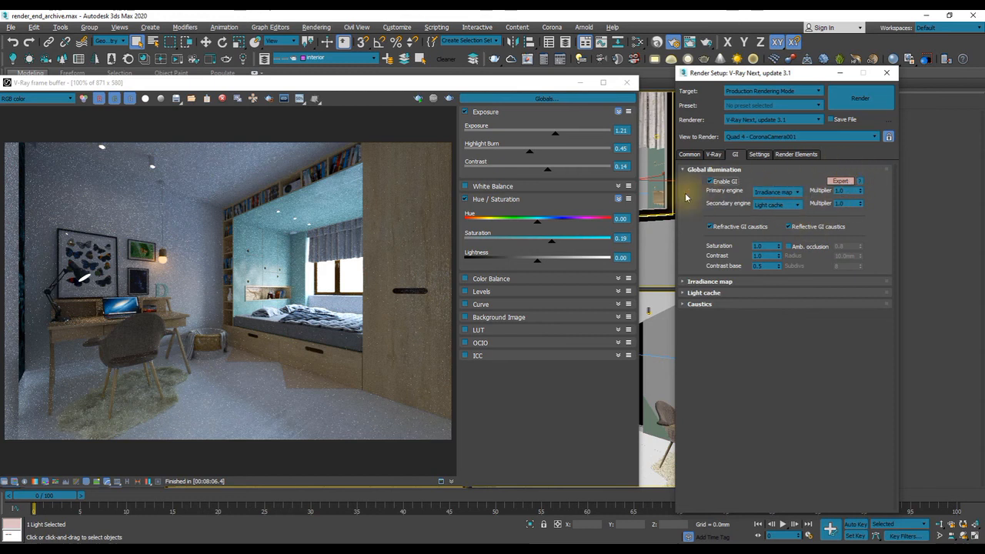
left_click(839, 180)
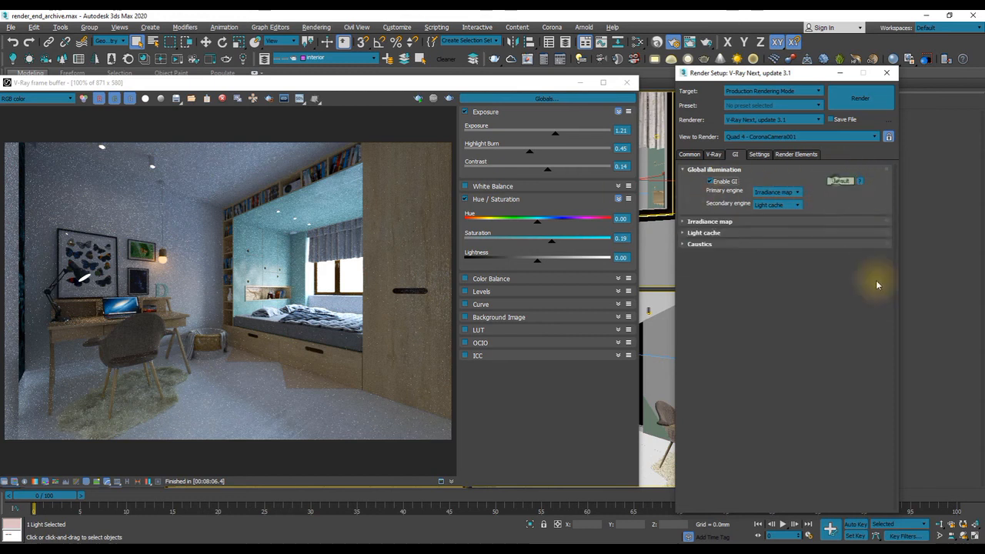
left_click(841, 182)
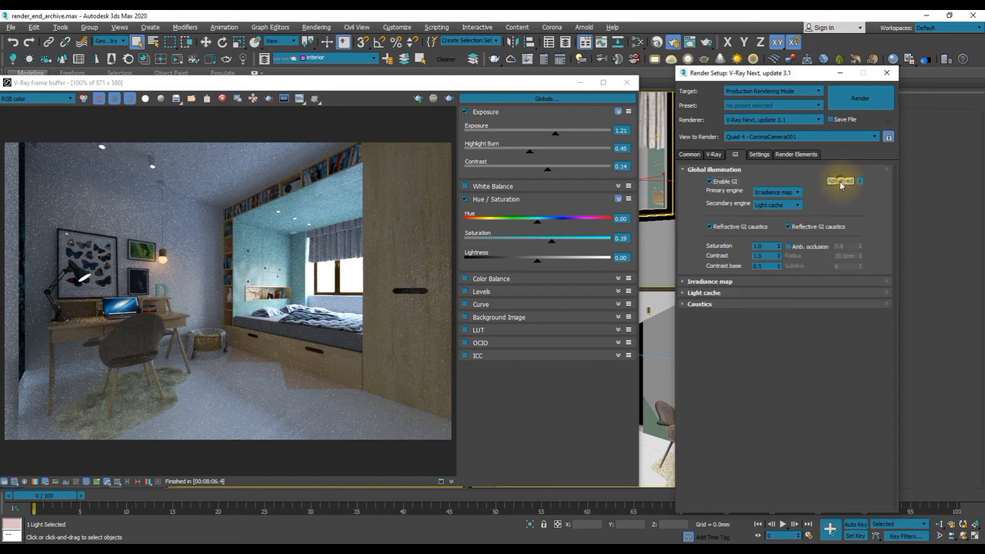
Set the irradiance map preset to Very low, change it to Custom, and set min rate -5 and max rate -3
left_click(686, 281)
left_click(689, 415)
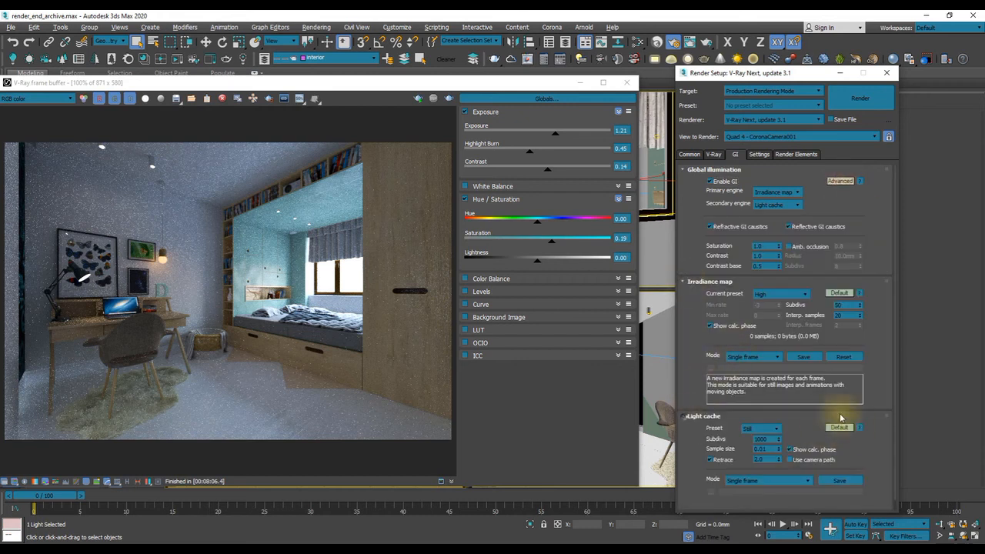
left_click(685, 416)
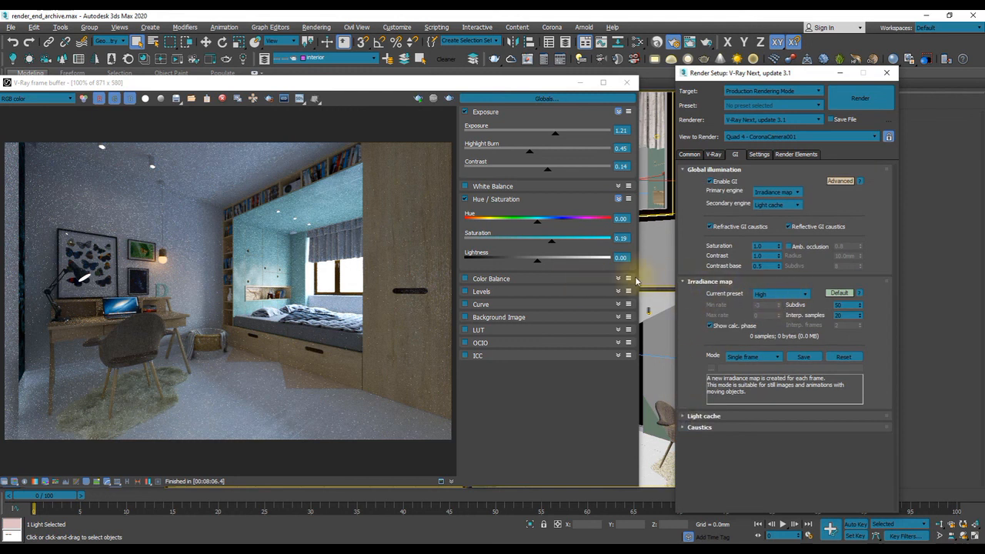
left_click(781, 294)
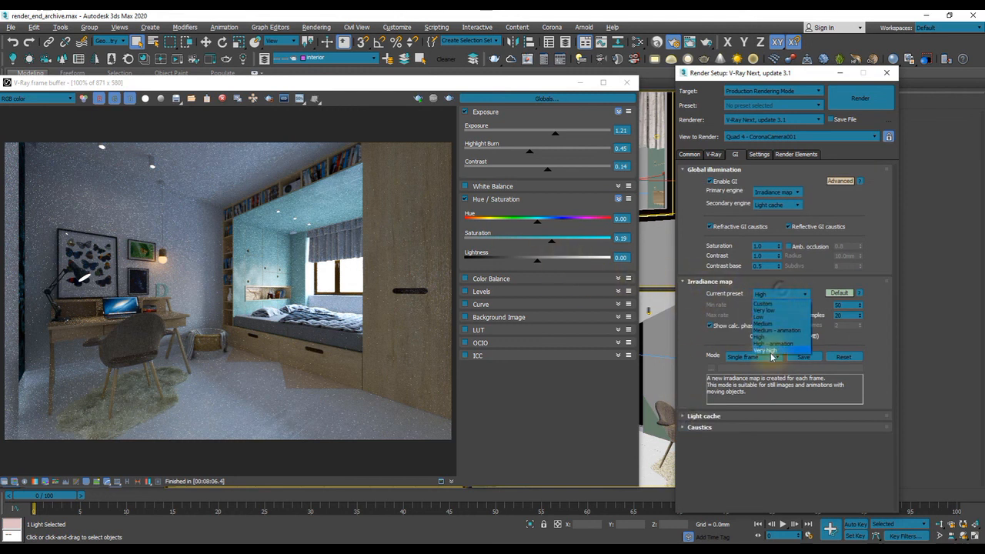
left_click(780, 310)
left_click(794, 297)
left_click(766, 302)
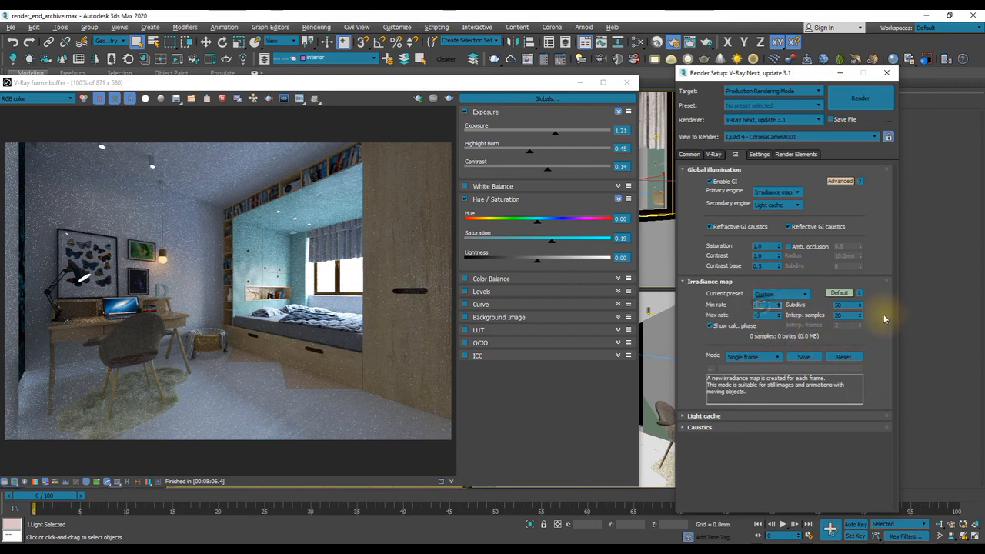
left_click(693, 305)
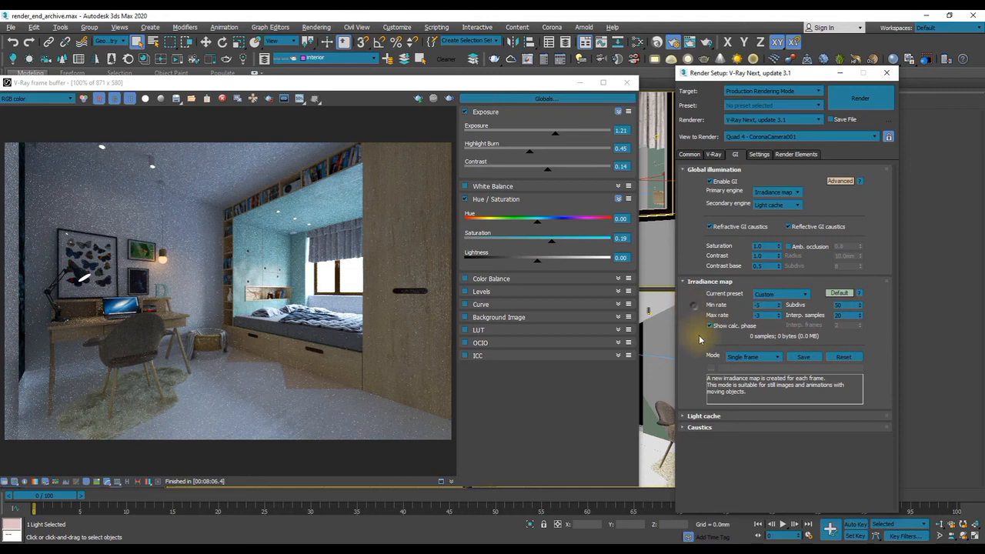
Expand the light cache settings and set the light cache subdivs to 300
left_click(682, 416)
double_click(764, 439)
type("200")
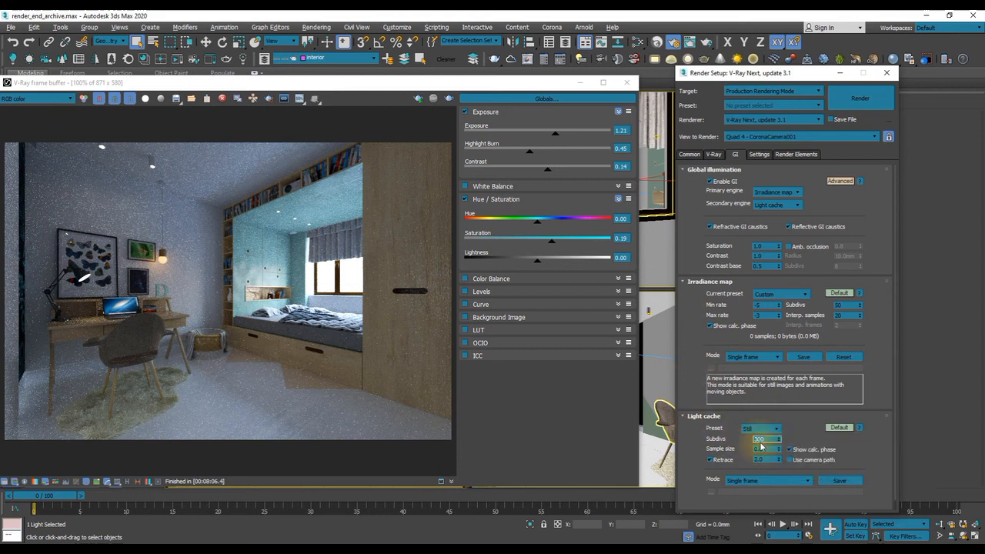
Check the common output size, start the production render, close the V-Ray messages window and reposition the frame buffer
left_click(689, 154)
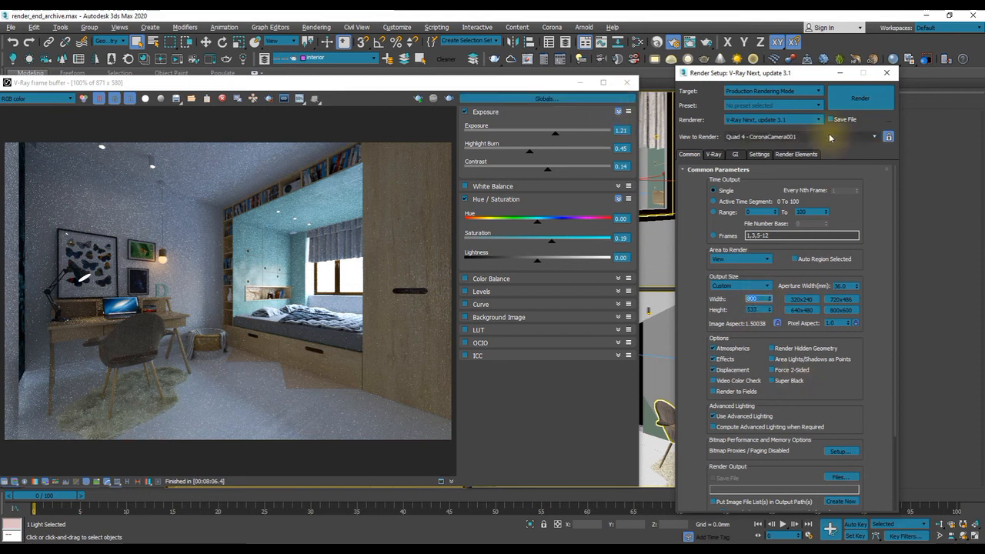
left_click(448, 98)
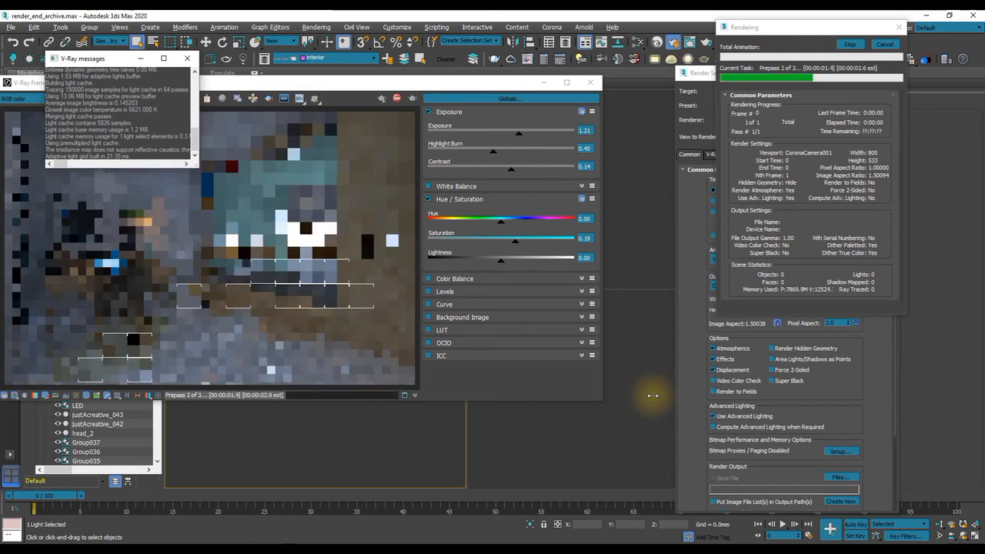
left_click(186, 58)
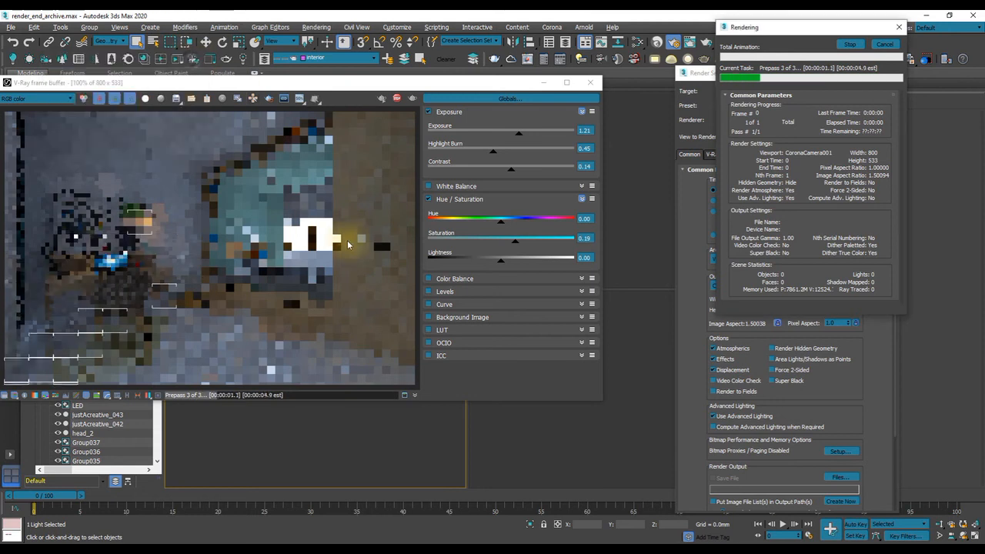
left_click_drag(261, 84, 357, 28)
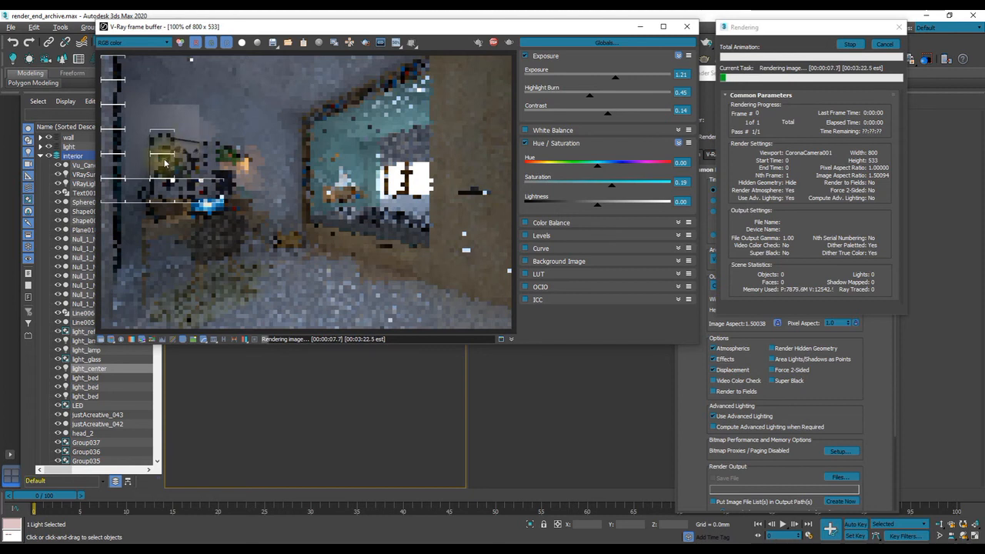
Examine the rendering buckets around the wall pictures, desk and chair at 200% zoom in the frame buffer
scroll(146, 151, "up", 1)
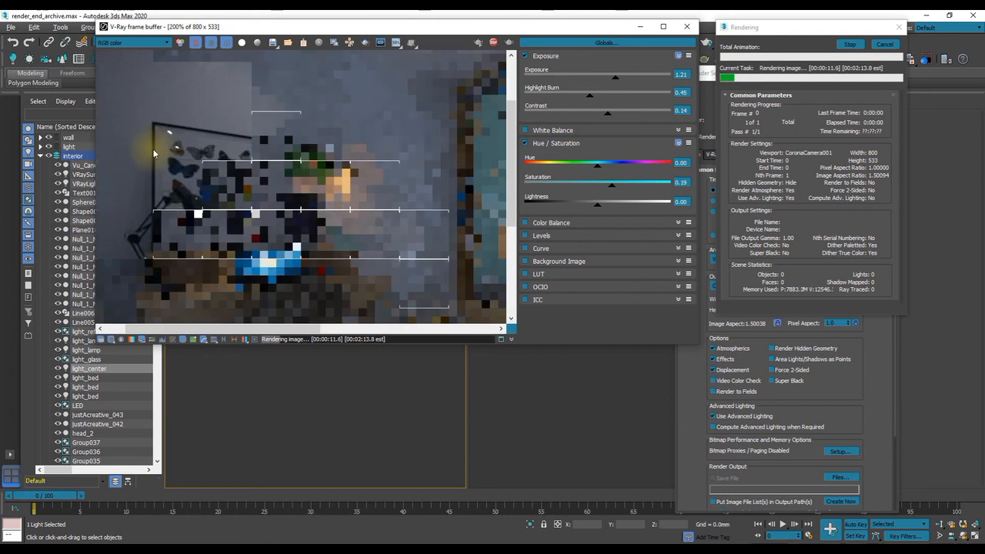
scroll(153, 153, "down", 1)
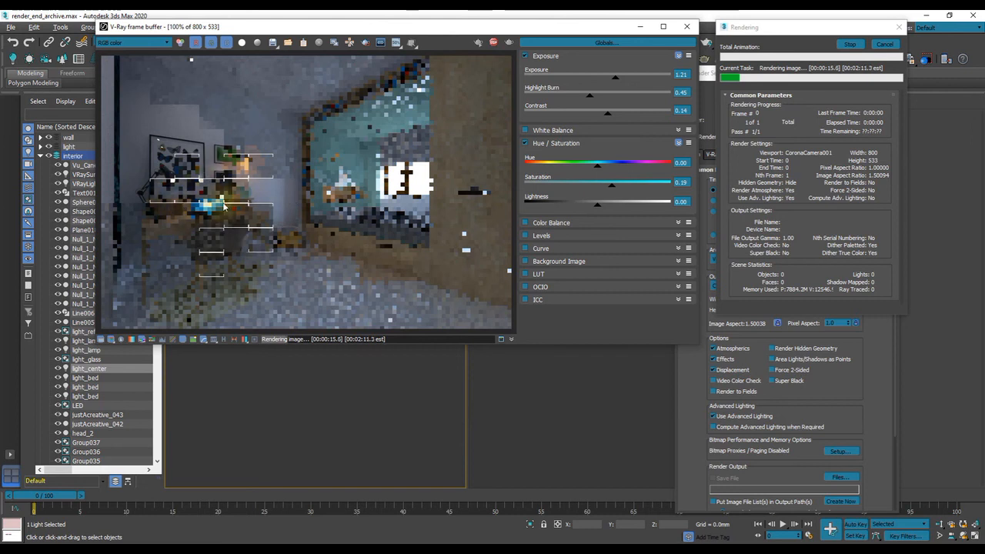
scroll(245, 225, "up", 1)
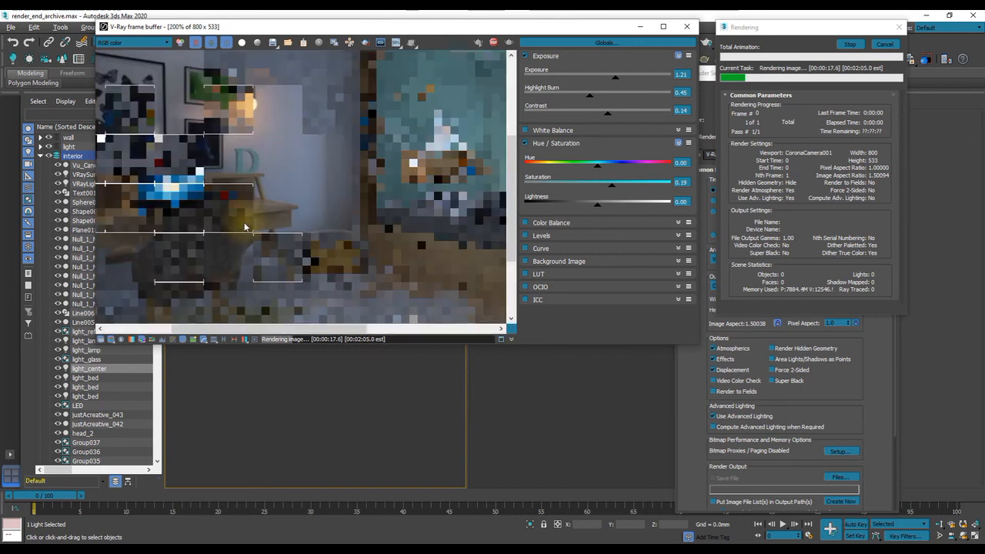
middle_click_drag(160, 287, 242, 188)
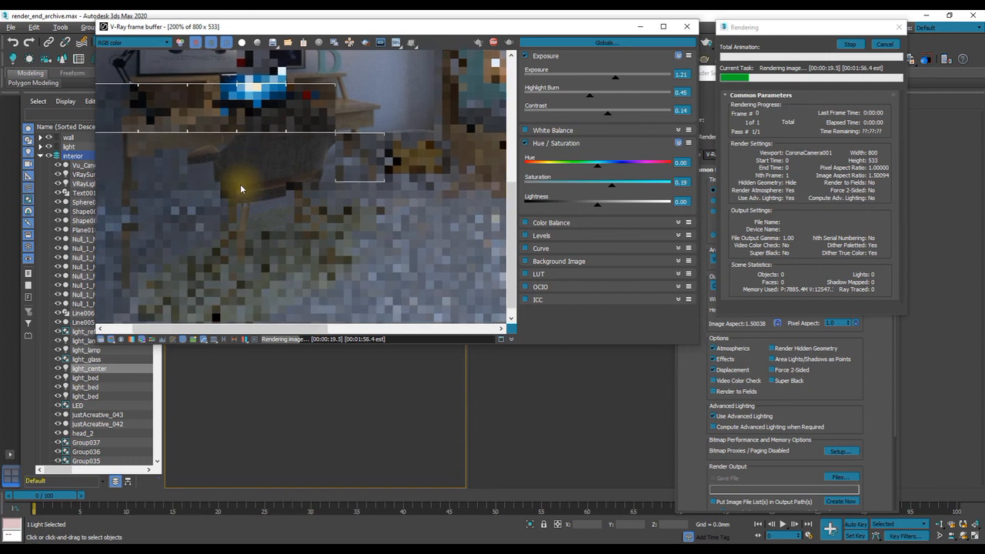
Arrange the frame buffer and render progress windows beside the render setup, and inspect the desk area at 200% zoom
scroll(241, 188, "down", 1)
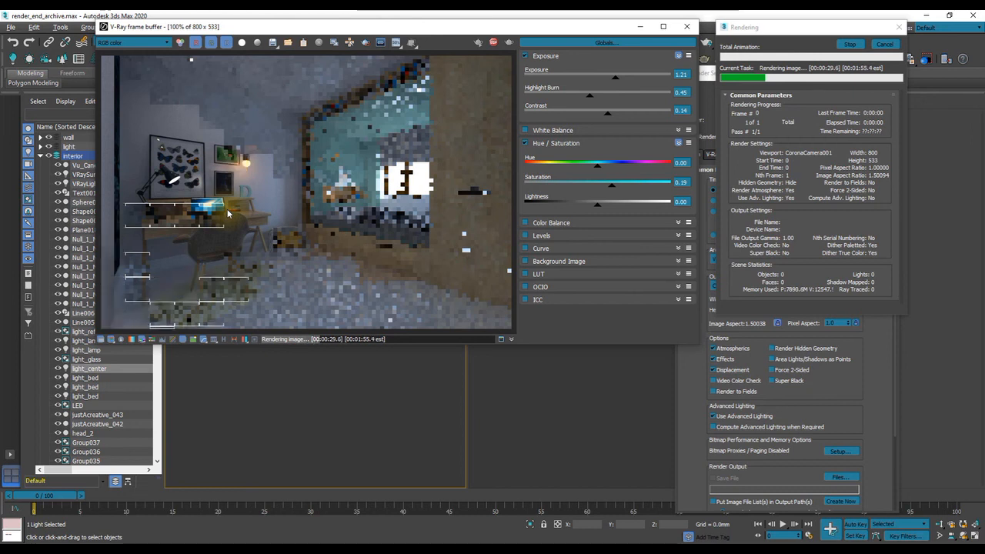
left_click_drag(413, 32, 339, 34)
left_click_drag(750, 27, 498, 60)
left_click(736, 156)
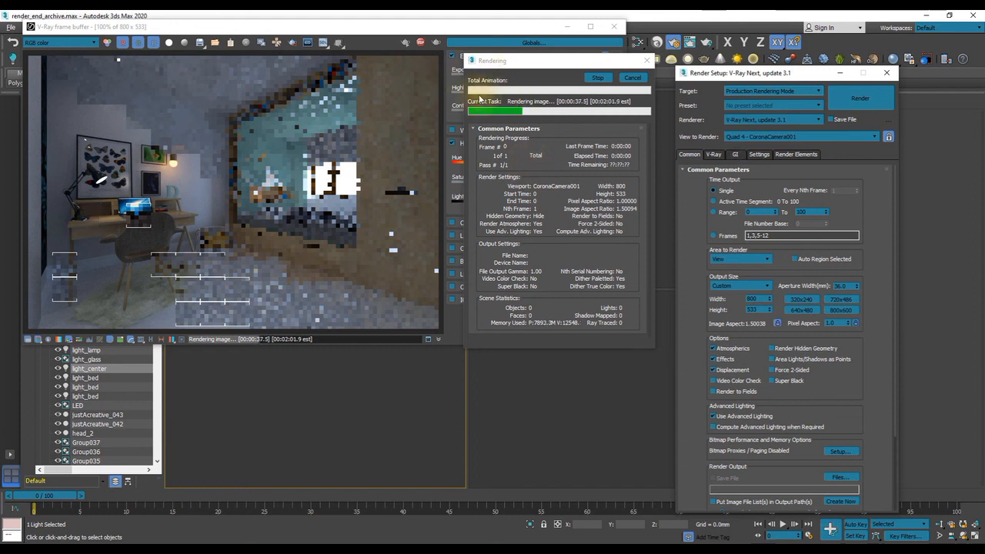
left_click_drag(524, 64, 522, 216)
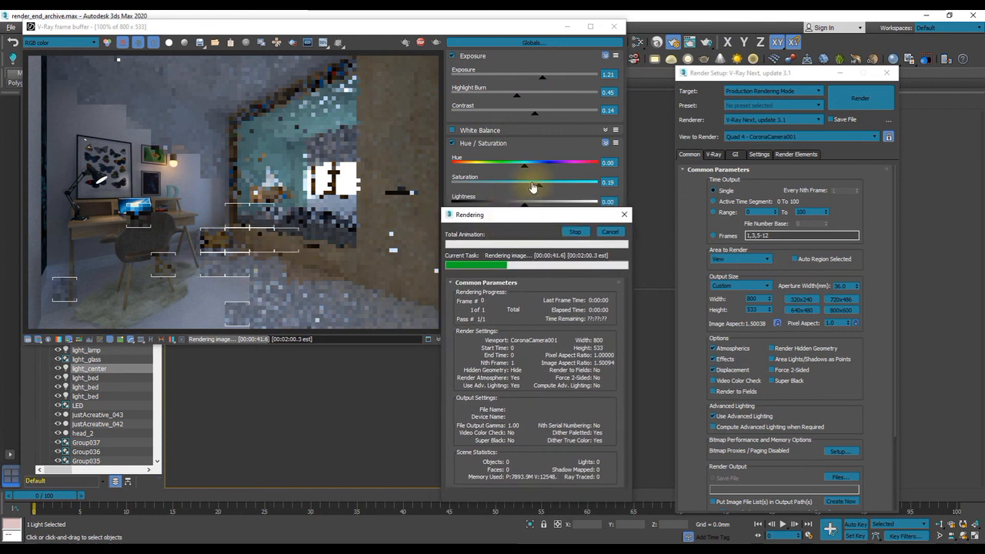
left_click(123, 228)
scroll(124, 228, "up", 1)
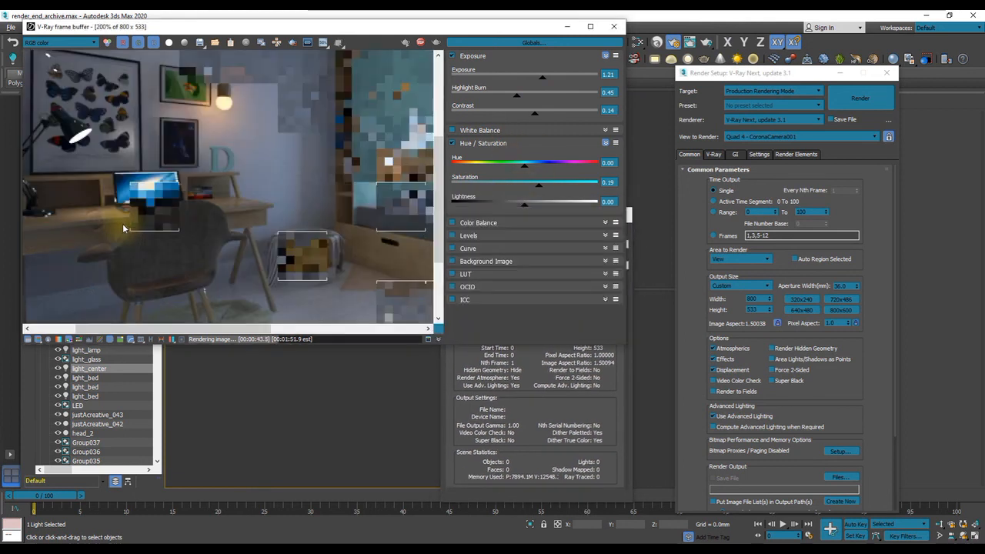
scroll(127, 201, "down", 2)
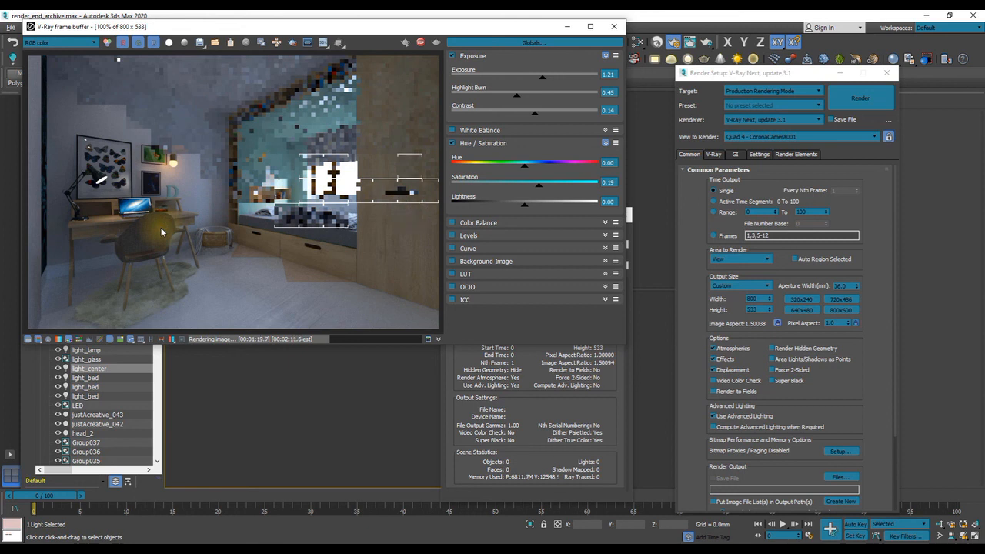
Show the stamp controls in the frame buffer and turn on the render stamp
left_click(438, 340)
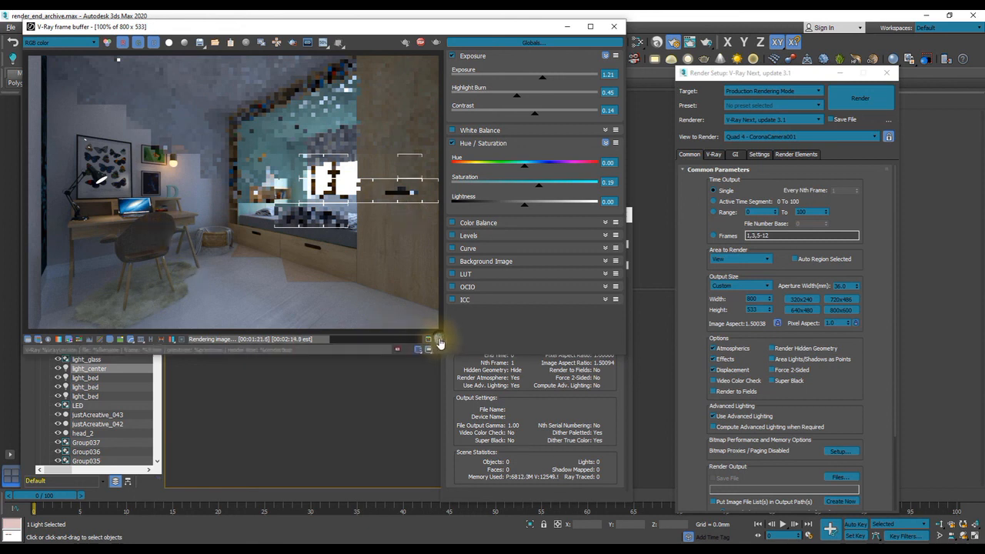
left_click(439, 340)
left_click(439, 340)
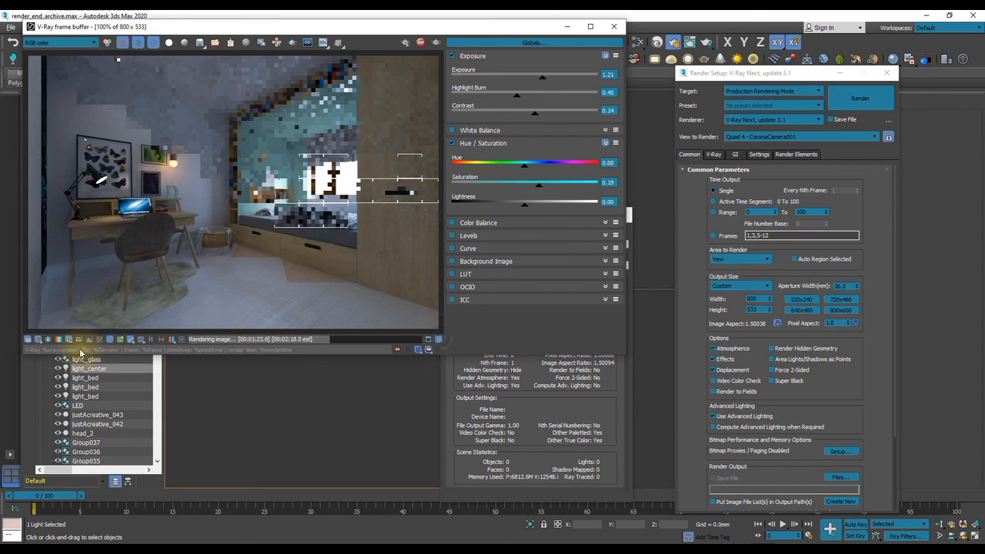
left_click(399, 351)
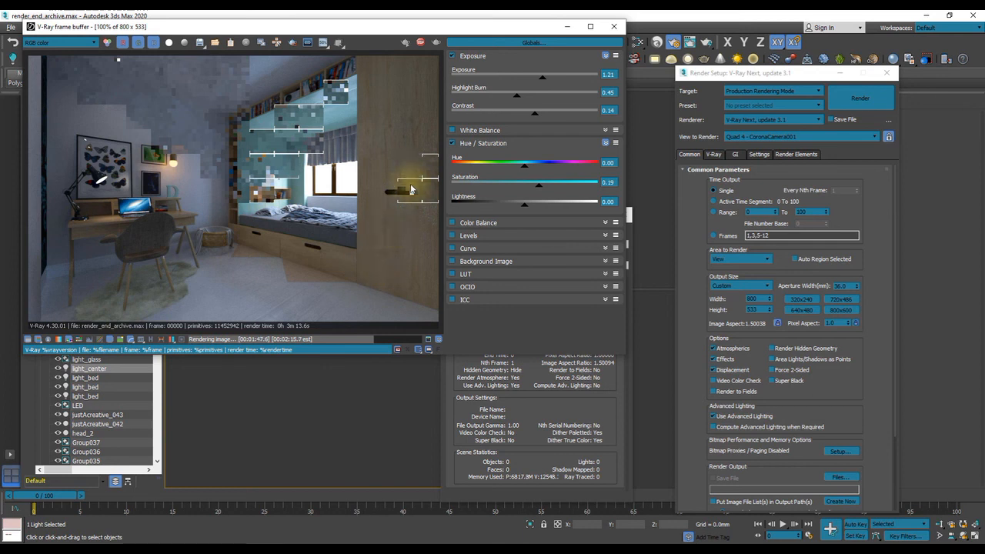
Examine the ceiling, bookshelves, bed niche, desk chair and rug at 200% zoom as the render refines
scroll(217, 91, "up", 1)
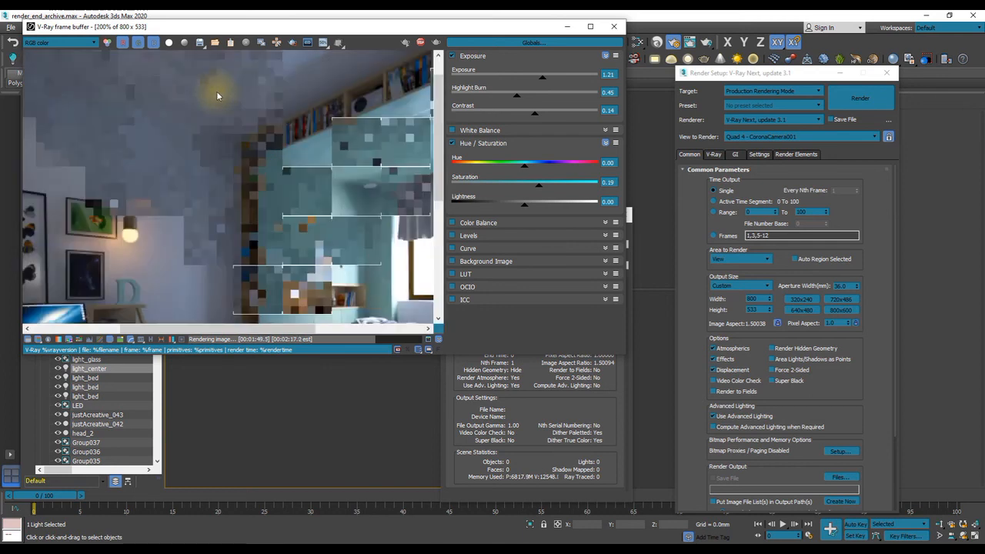
middle_click_drag(237, 165, 197, 196)
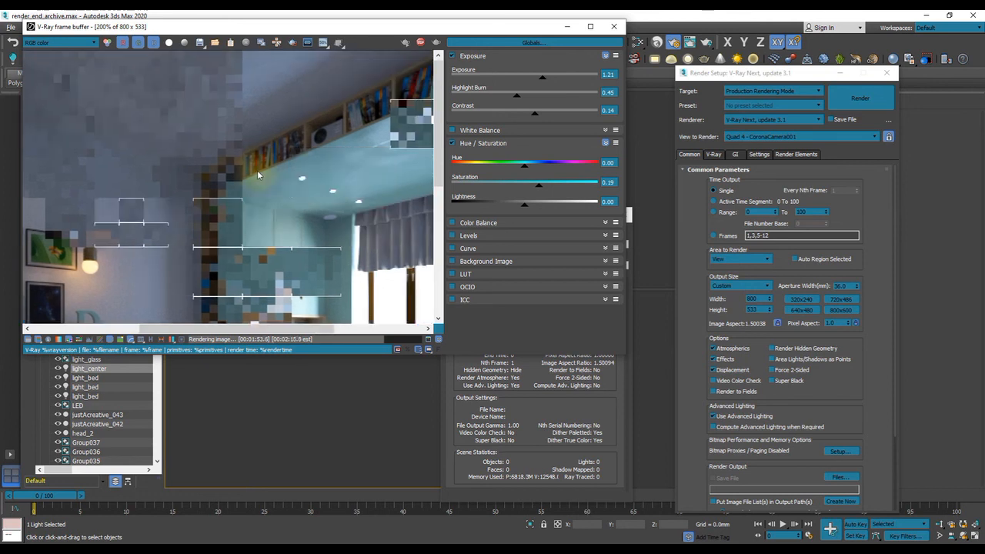
scroll(257, 170, "down", 1)
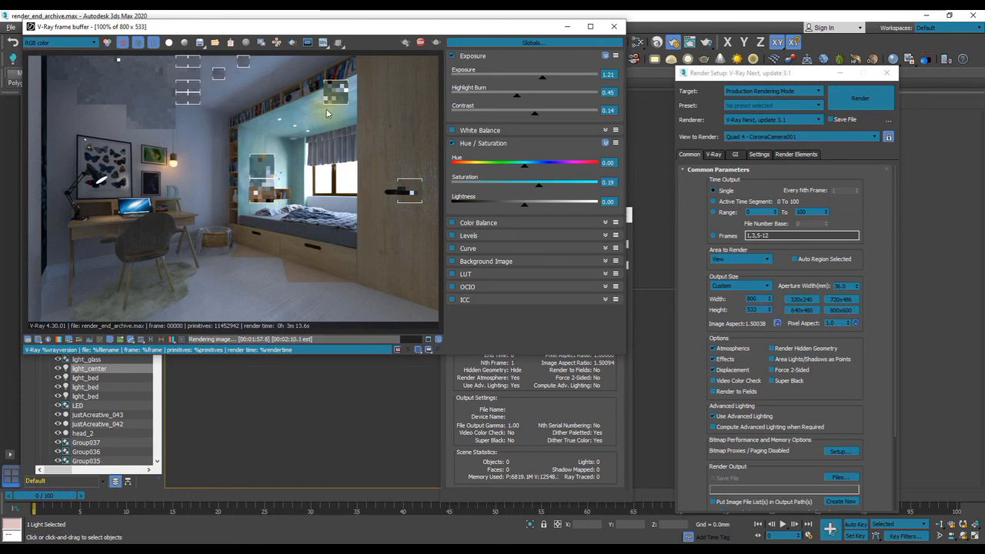
scroll(244, 89, "up", 1)
middle_click_drag(244, 88, 202, 126)
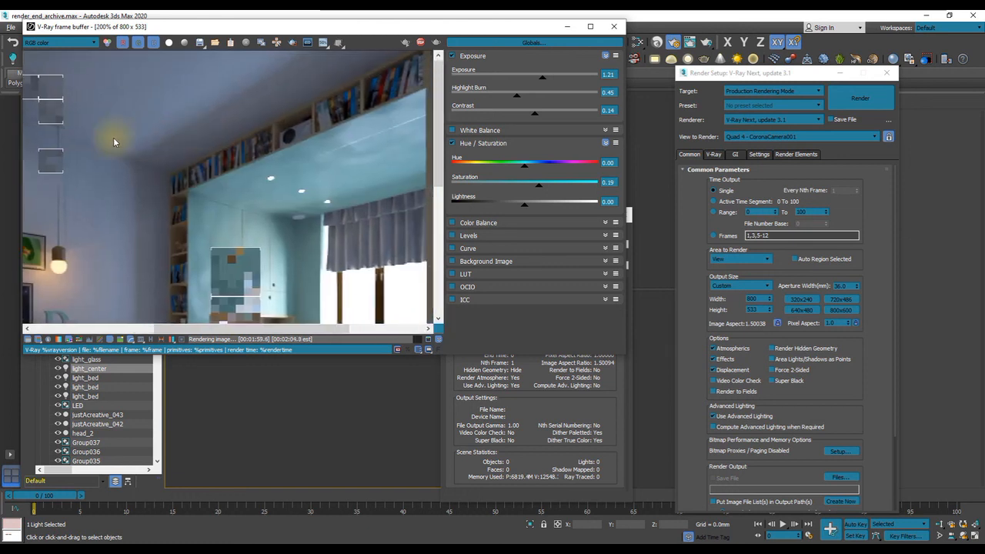
middle_click_drag(113, 137, 248, 187)
middle_click_drag(425, 175, 259, 170)
middle_click_drag(199, 257, 189, 197)
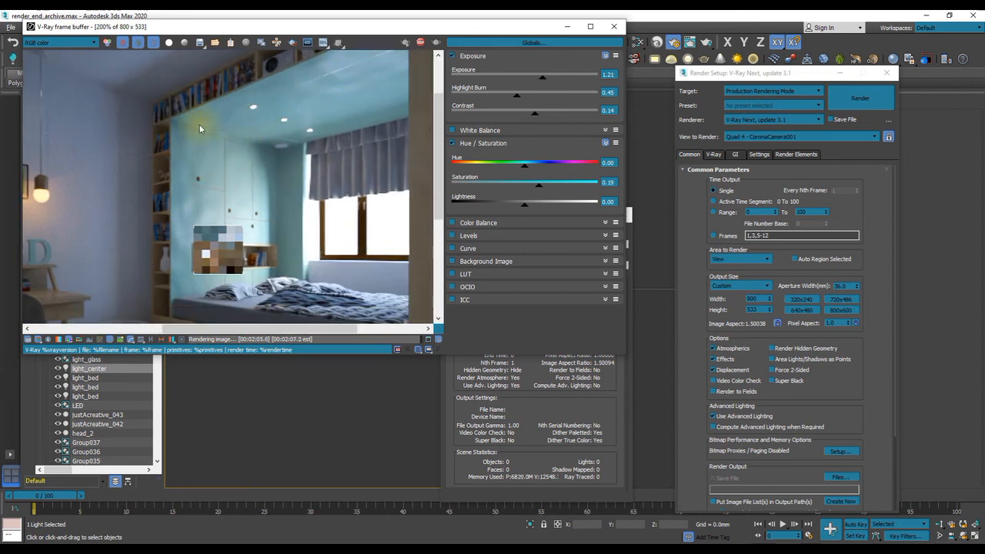
mouse_move(289, 111)
middle_mouse_down()
mouse_move(199, 163)
mouse_move(178, 144)
mouse_move(177, 189)
mouse_move(142, 177)
mouse_move(244, 121)
mouse_move(272, 138)
mouse_move(219, 143)
mouse_move(311, 241)
middle_mouse_up()
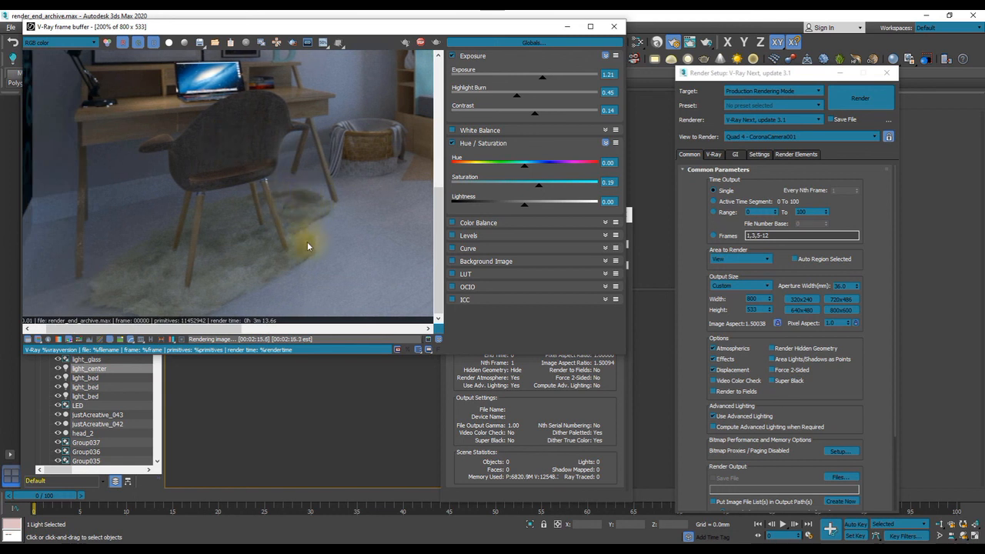
mouse_move(169, 253)
middle_mouse_down()
mouse_move(258, 181)
mouse_move(240, 156)
mouse_move(304, 203)
mouse_move(270, 151)
middle_mouse_up()
scroll(260, 174, "down", 2)
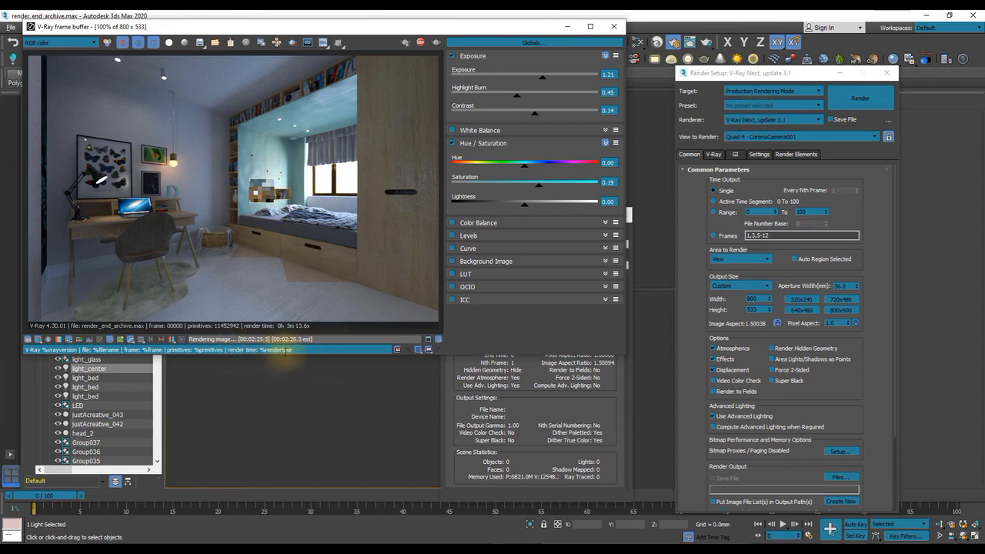
Close the V-Ray messages window, reposition the frame buffer and open its render history
left_click(556, 393)
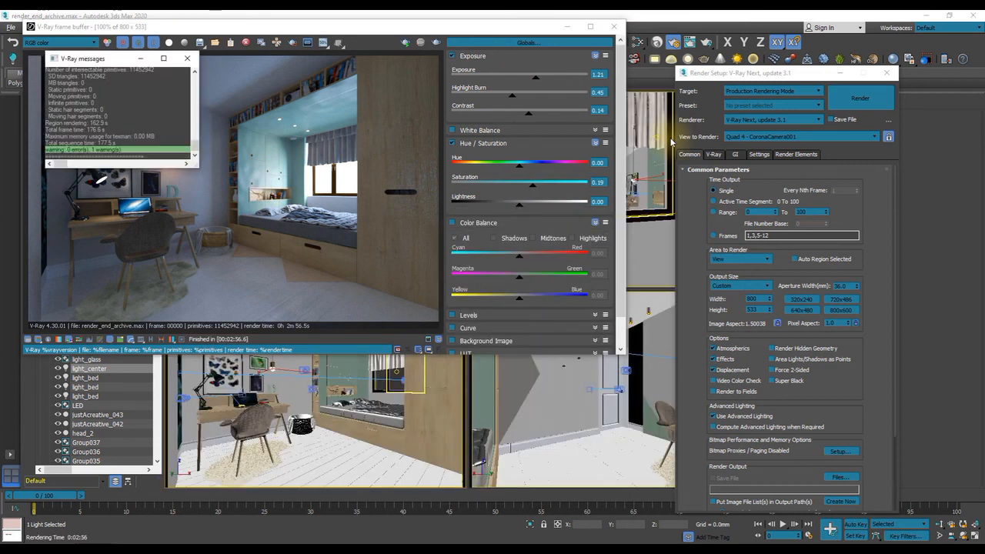
left_click(187, 57)
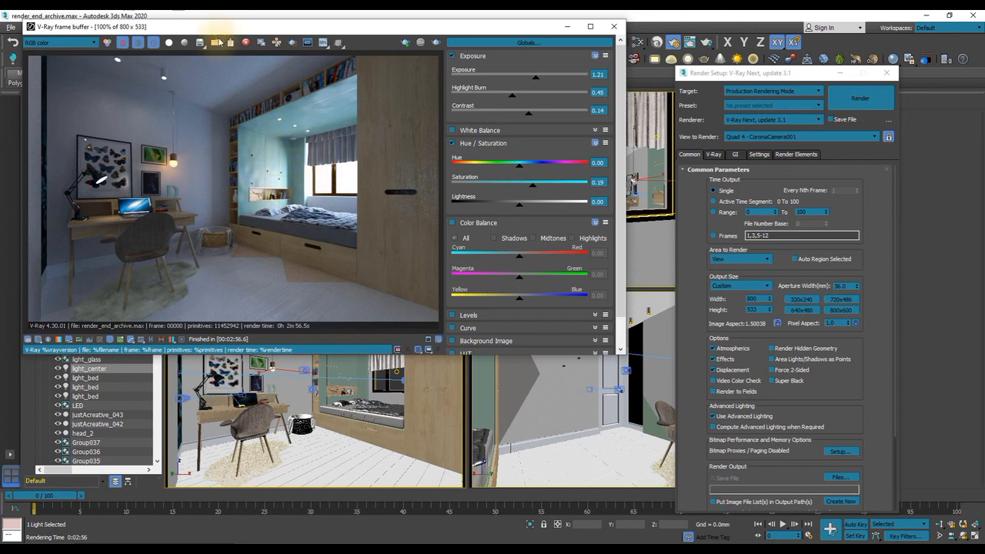
left_click_drag(219, 29, 272, 69)
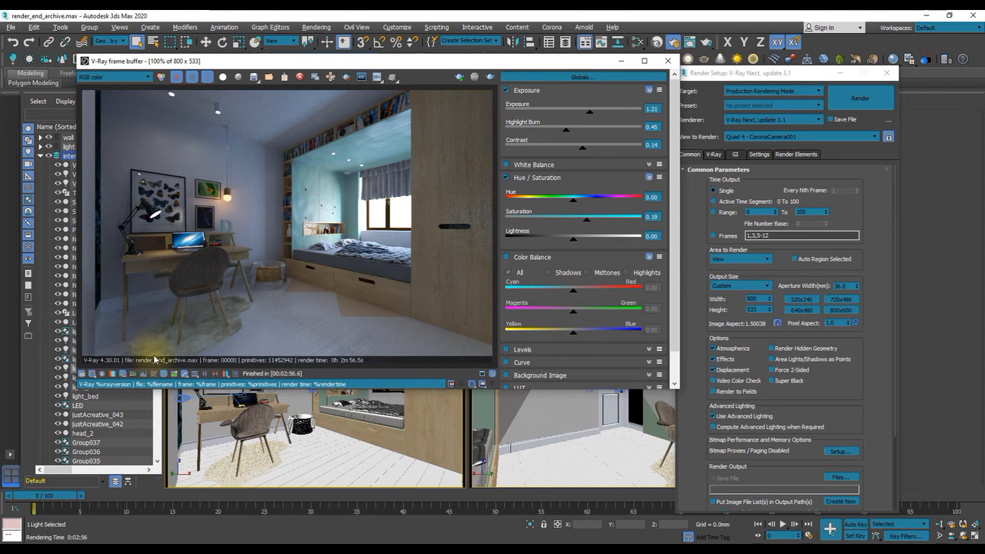
left_click(206, 376)
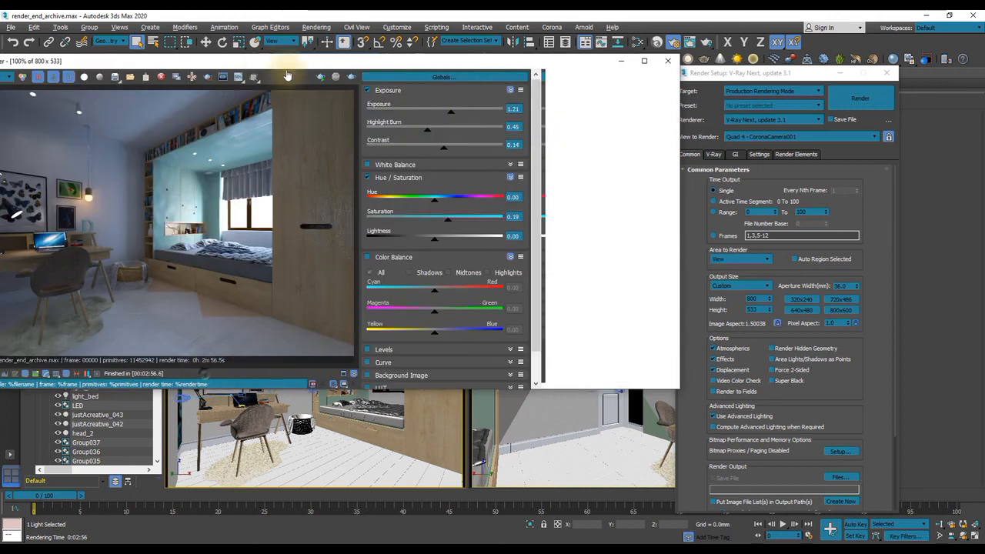
left_click_drag(271, 67, 383, 61)
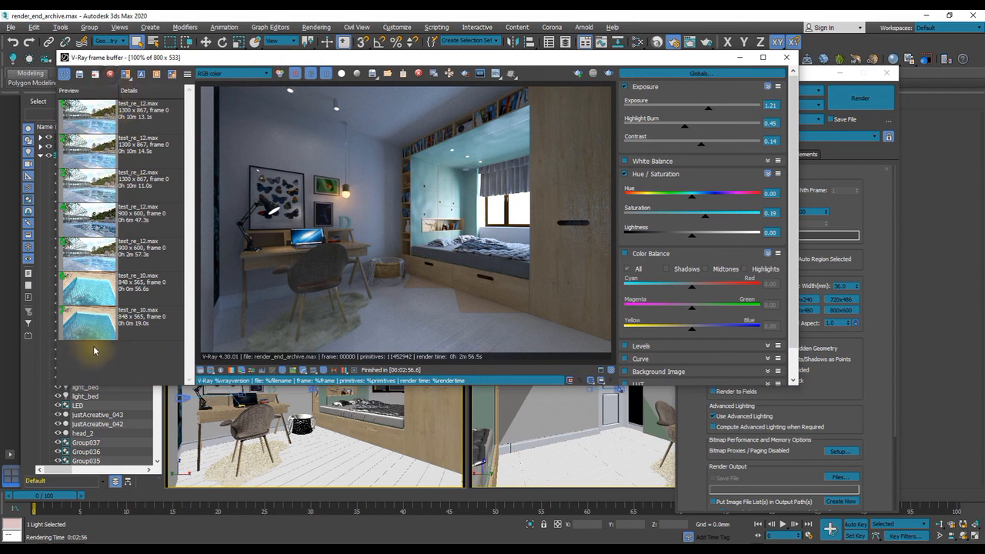
Delete all the old test renders from the history and save the current bedroom render to it
left_click(113, 324)
left_click(127, 123, "shift")
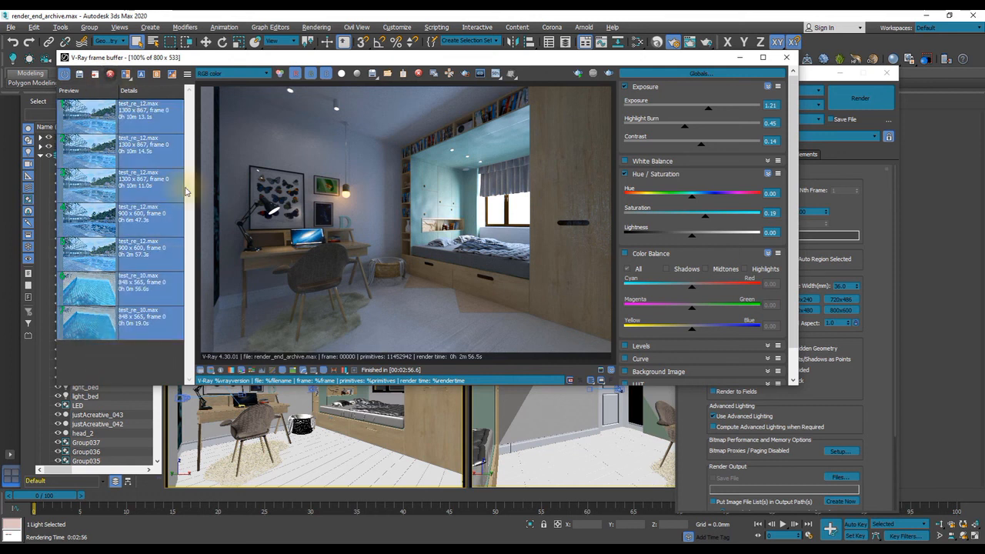
key("Delete")
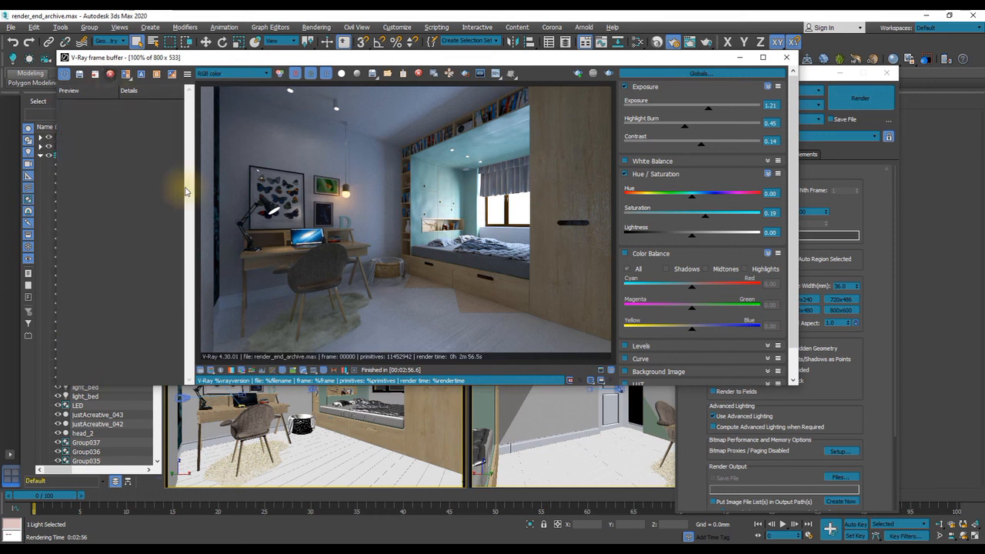
left_click(67, 76)
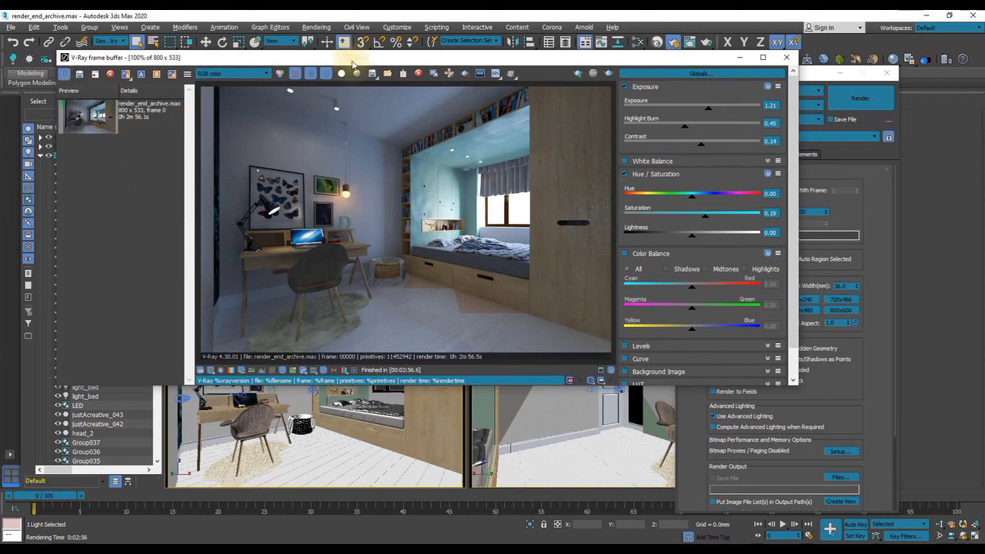
Set the primary GI engine to Brute force and check the Brute force GI settings
left_click_drag(354, 57, 283, 44)
left_click_drag(743, 79, 785, 54)
left_click(778, 128)
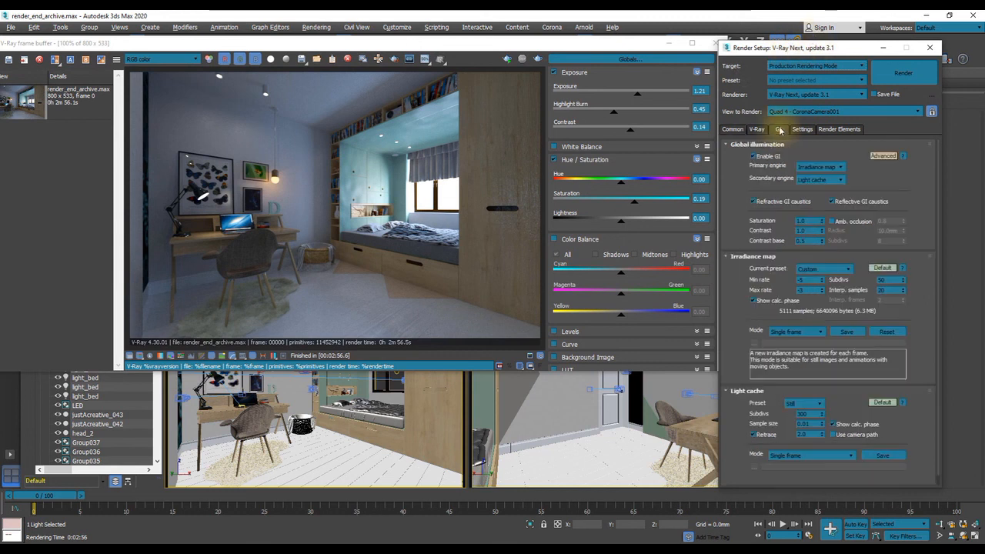
left_click(820, 166)
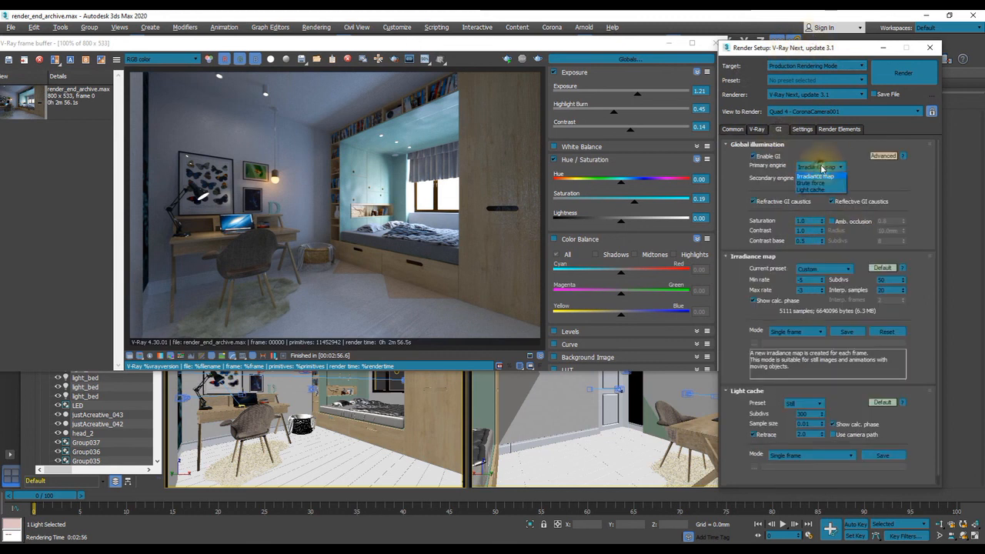
left_click(817, 185)
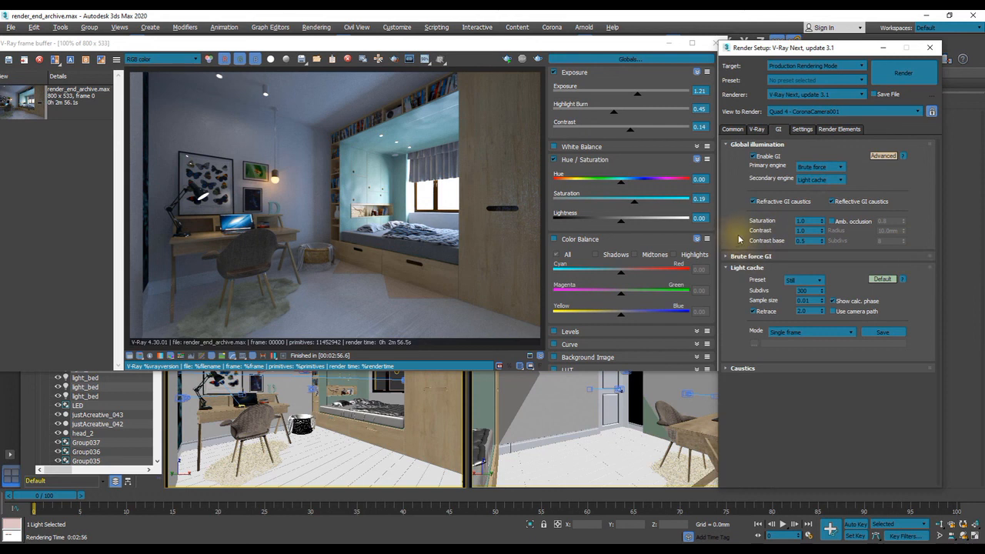
left_click(724, 256)
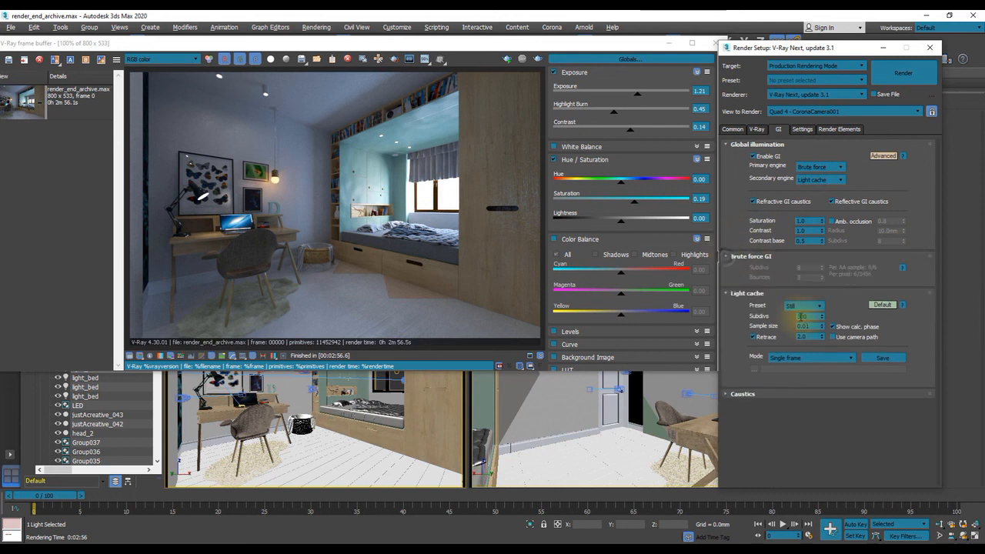
left_click(725, 256)
left_click(725, 256)
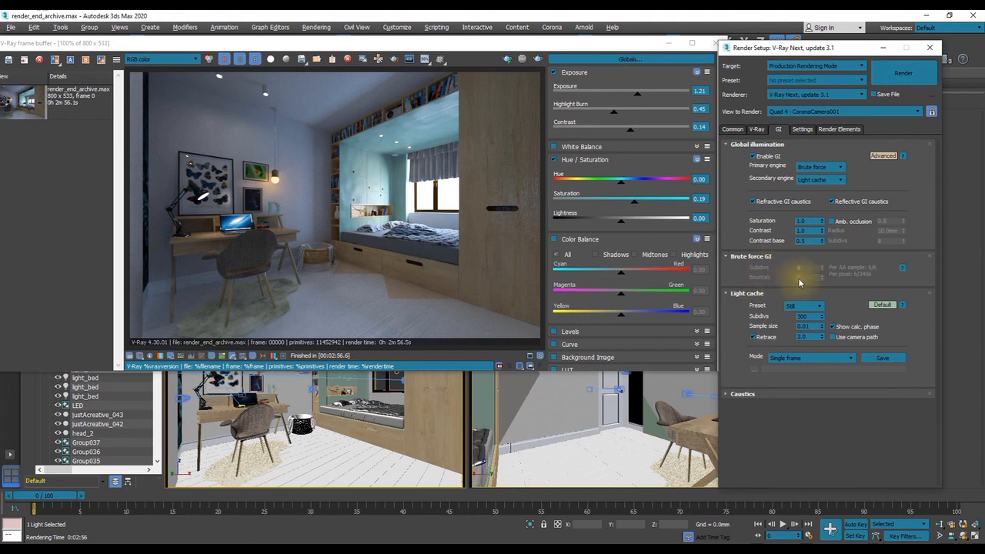
left_click(725, 257)
Move the frame buffer out of the way, look over the V-Ray Quick Settings dialog and close it
left_click_drag(578, 43, 569, 111)
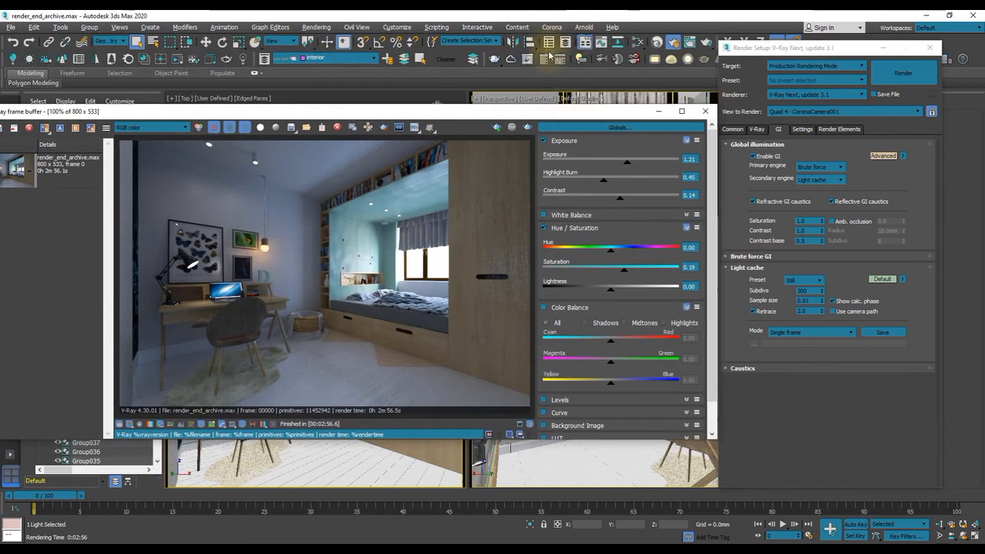
left_click(553, 60)
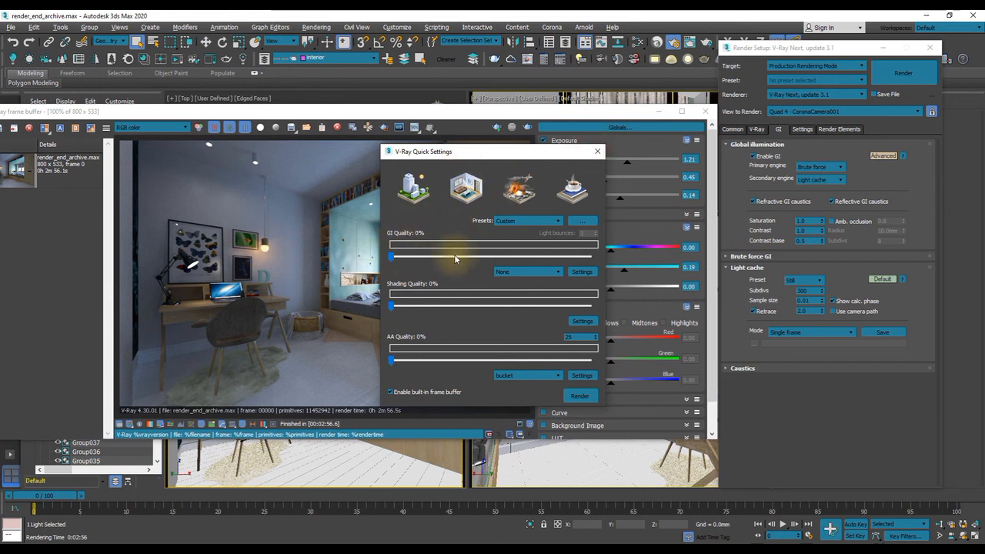
left_click(597, 151)
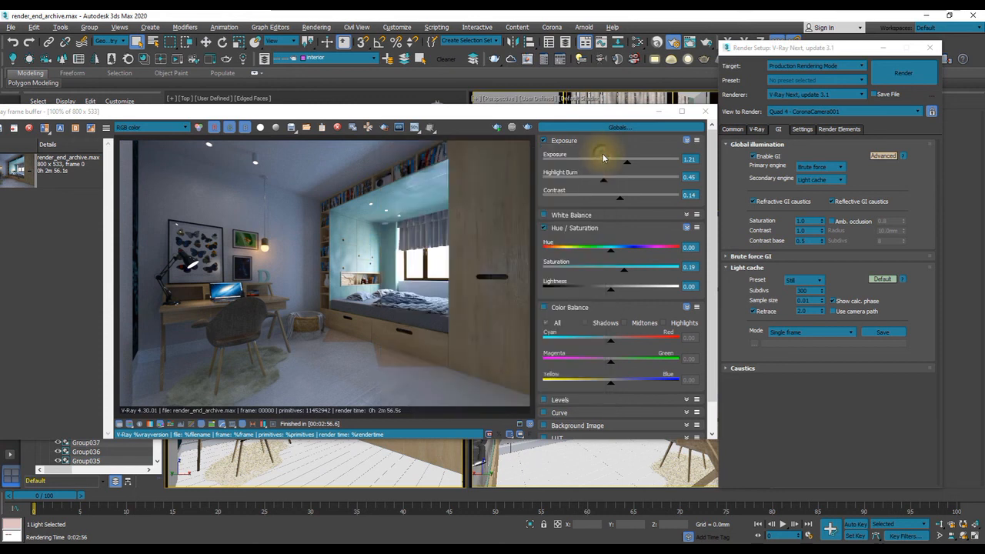
Collapse the Camera settings and expand the Global DMC settings to check the Use local subdivs option
left_click(756, 129)
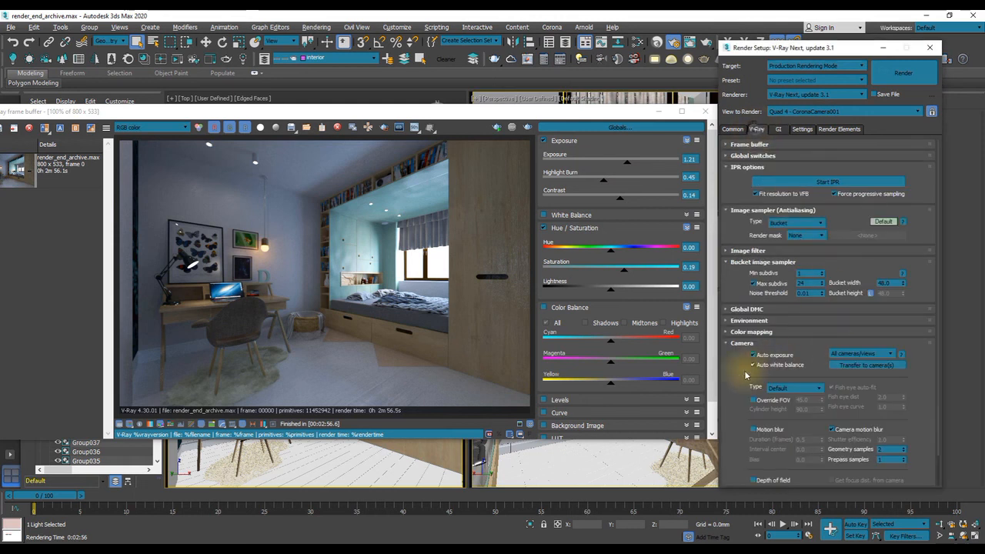
left_click(726, 344)
left_click(728, 309)
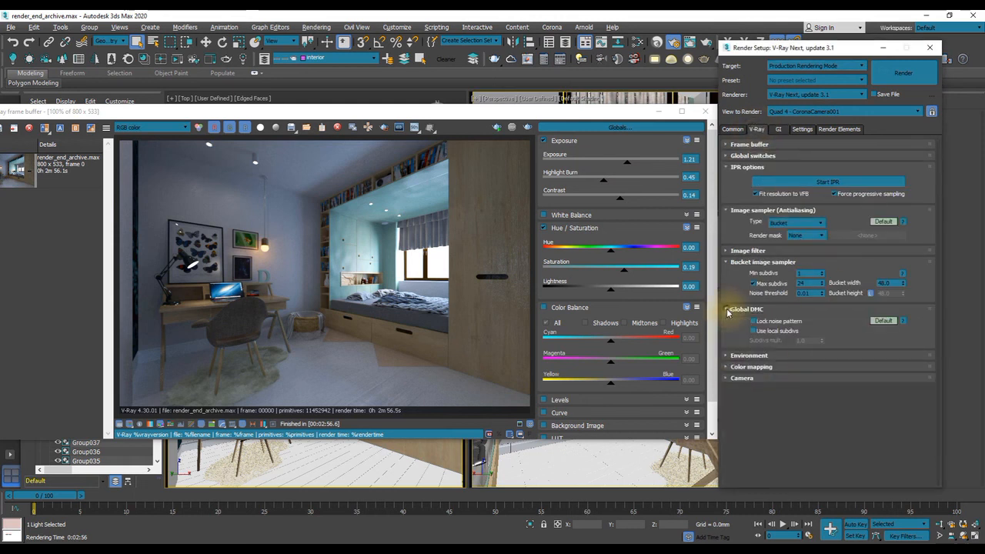
left_click(728, 309)
left_click(727, 310)
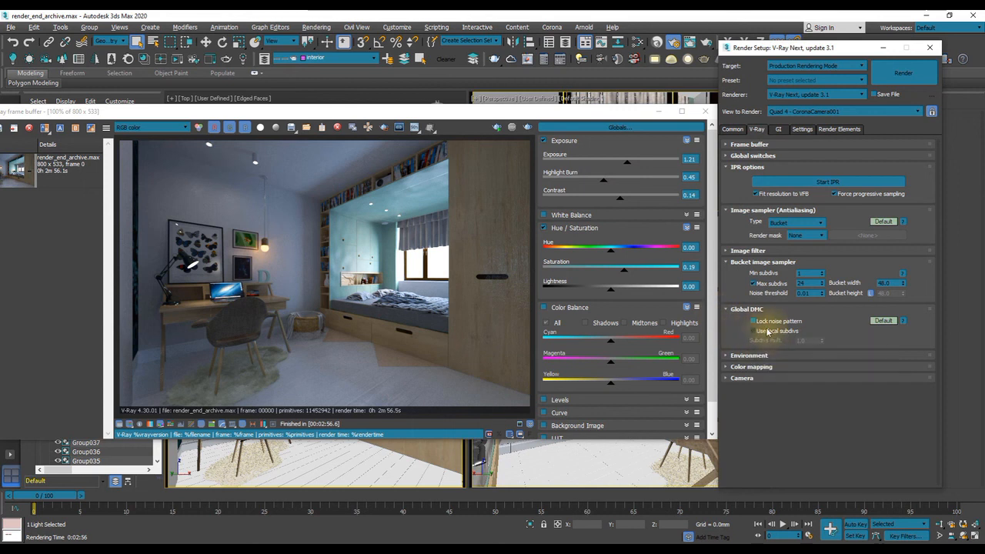
left_click(753, 331)
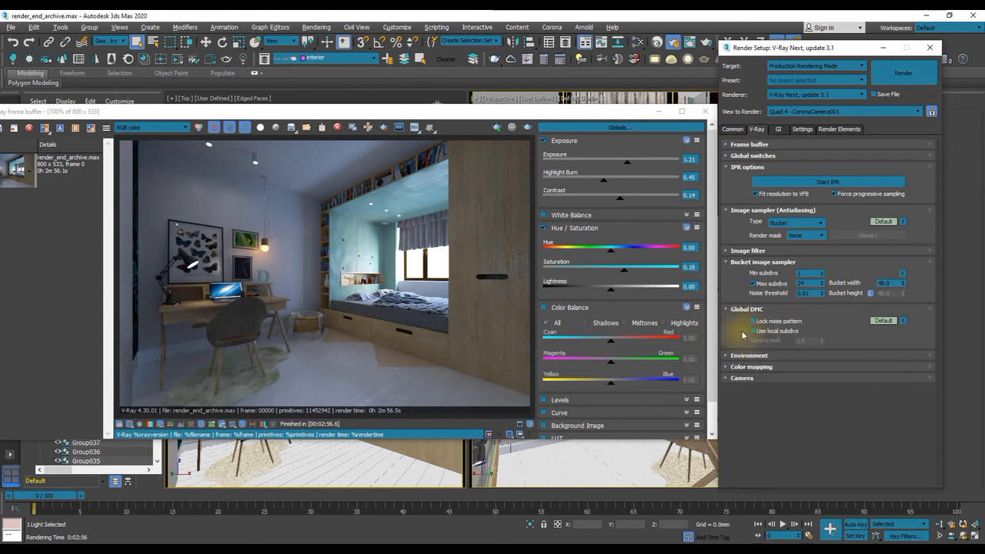
Expand the Brute force GI settings in the global illumination setup and check the Subdivs value
left_click(778, 129)
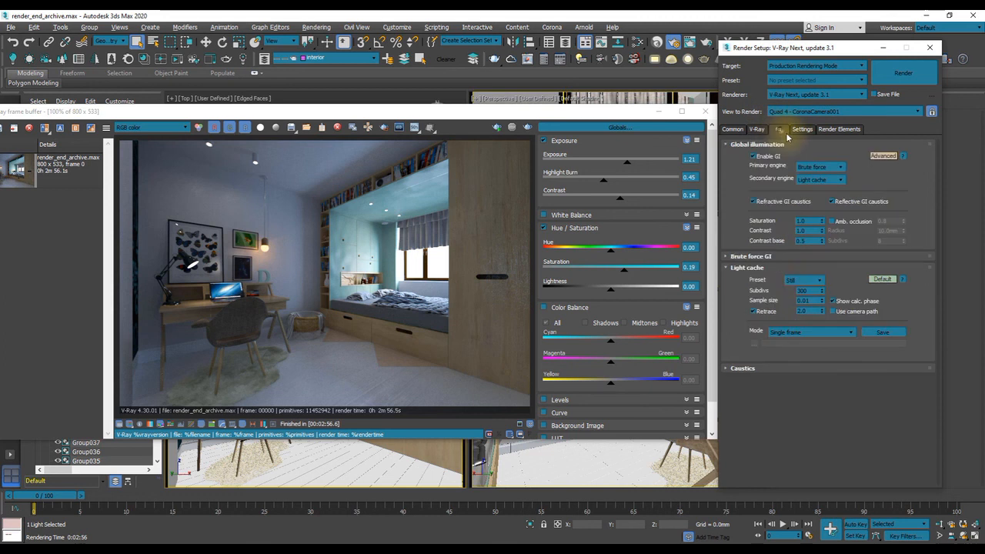
left_click(727, 256)
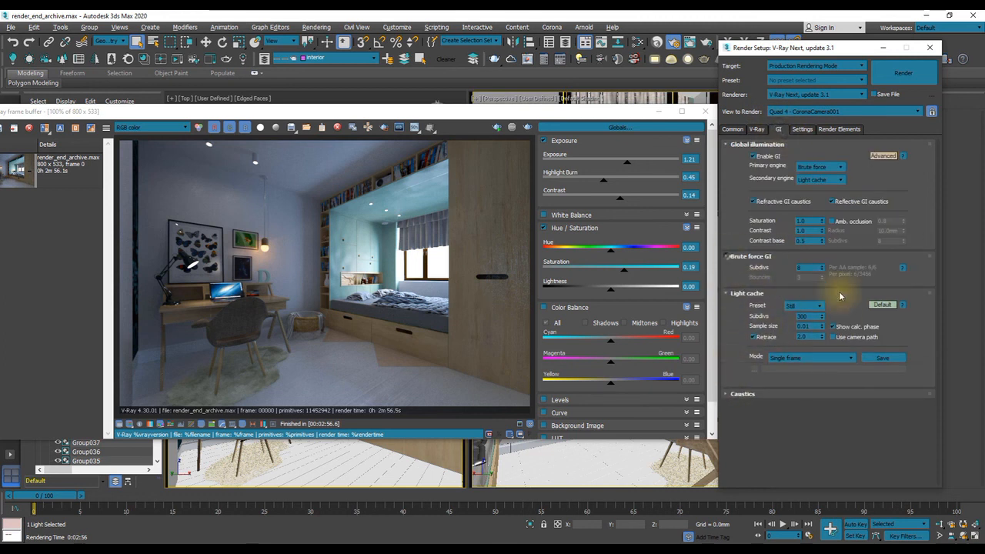
left_click(759, 268)
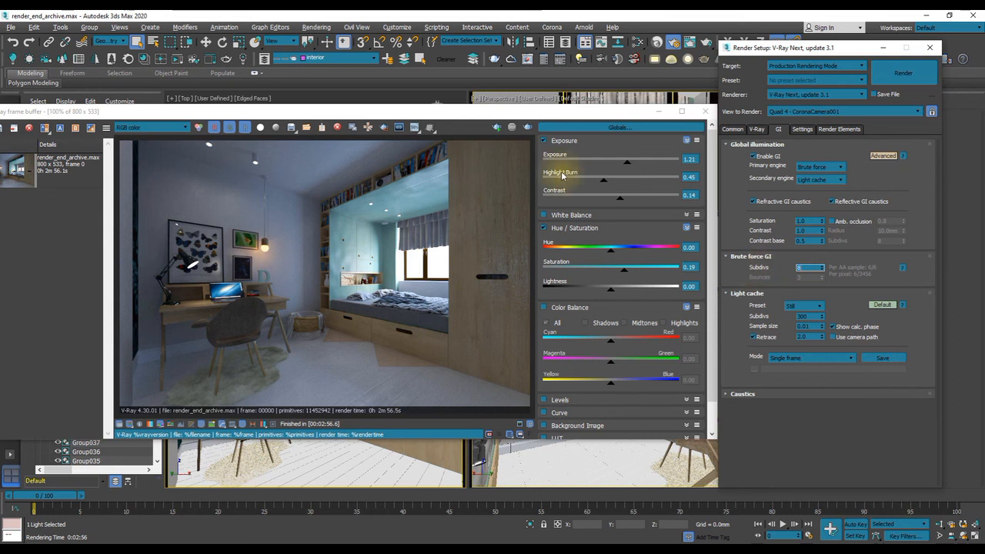
Start a new test render with the Brute force and Light cache engines and move the Rendering progress dialog clear of the frame buffer
left_click_drag(307, 111, 310, 90)
left_click(528, 106)
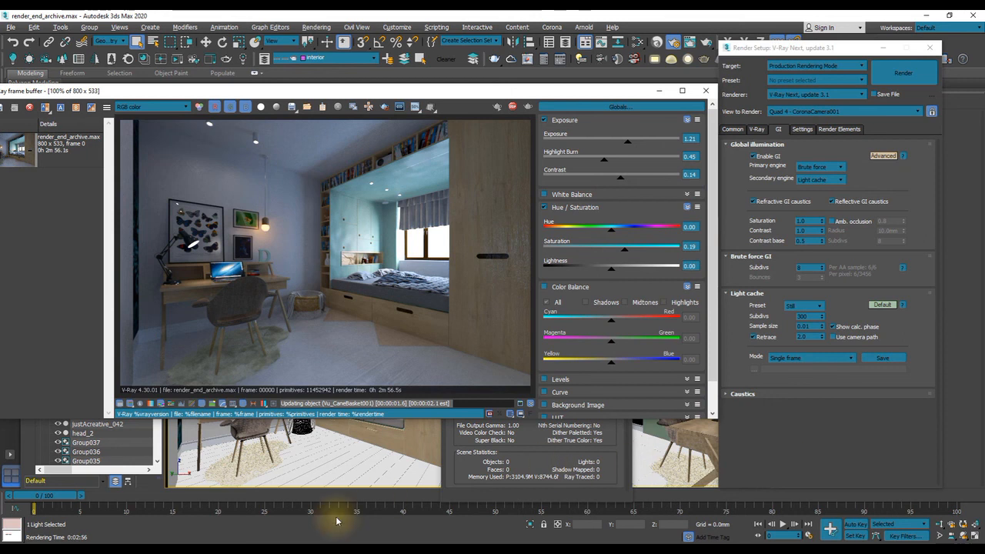
key("alt+Tab")
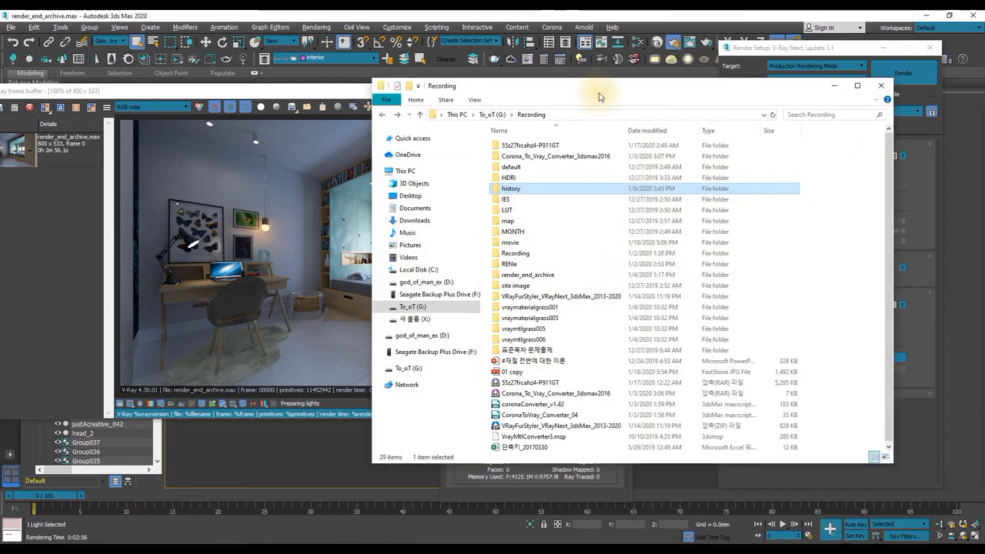
left_click(295, 102)
left_click(525, 467)
left_click_drag(512, 211, 790, 85)
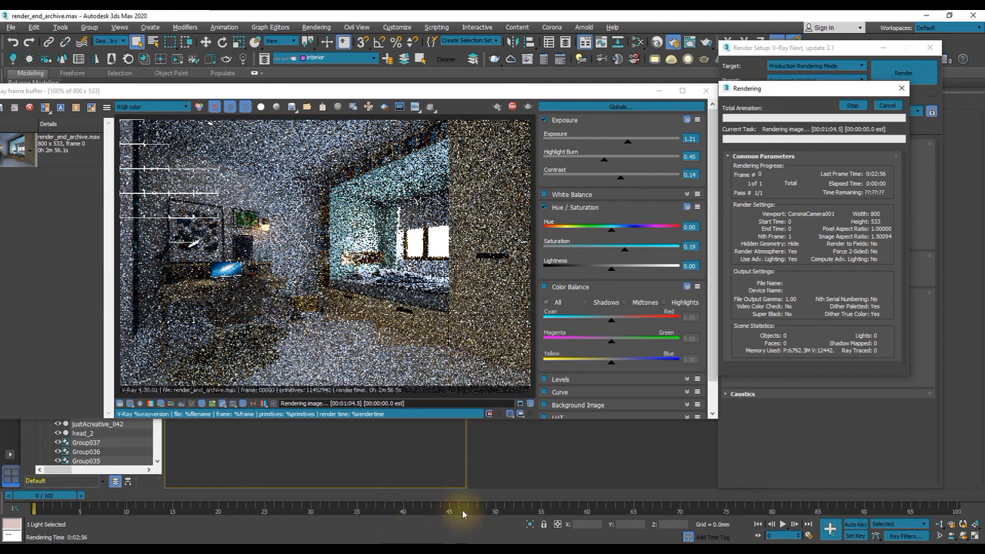
Switch to the Recording folder in File Explorer while the test render runs
left_click(300, 539)
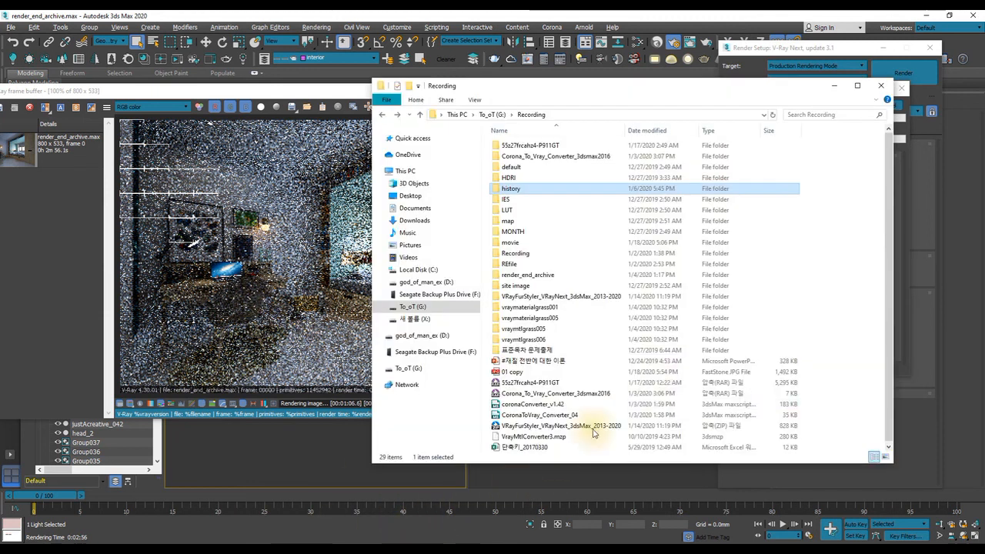